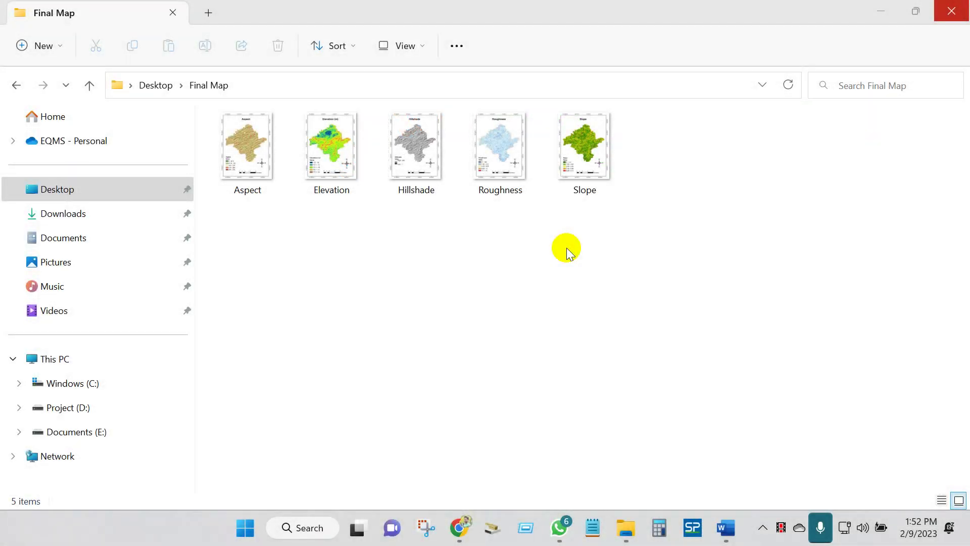
# - Open Aspect.jpg from the Final Map folder and advance to the next map image
pyautogui.doubleClick(244, 183)
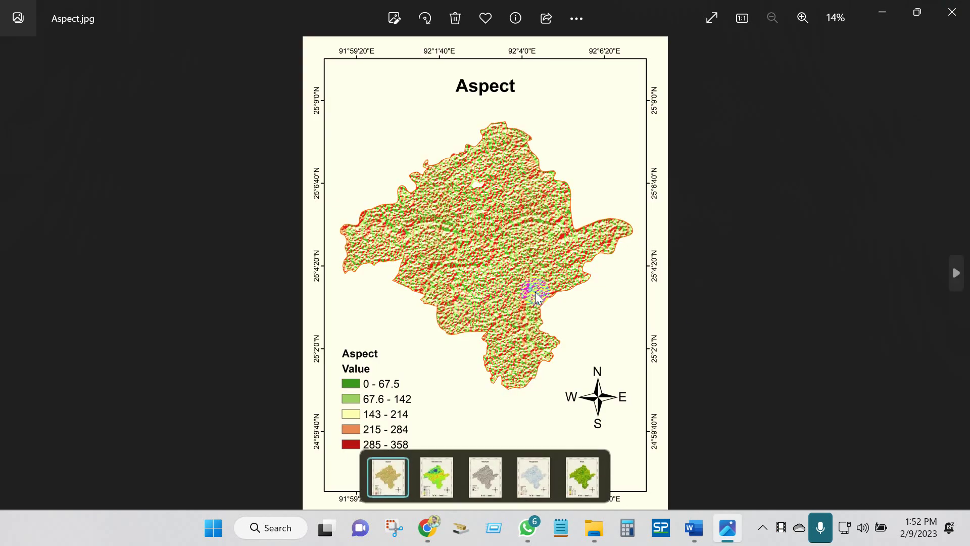
pyautogui.click(964, 288)
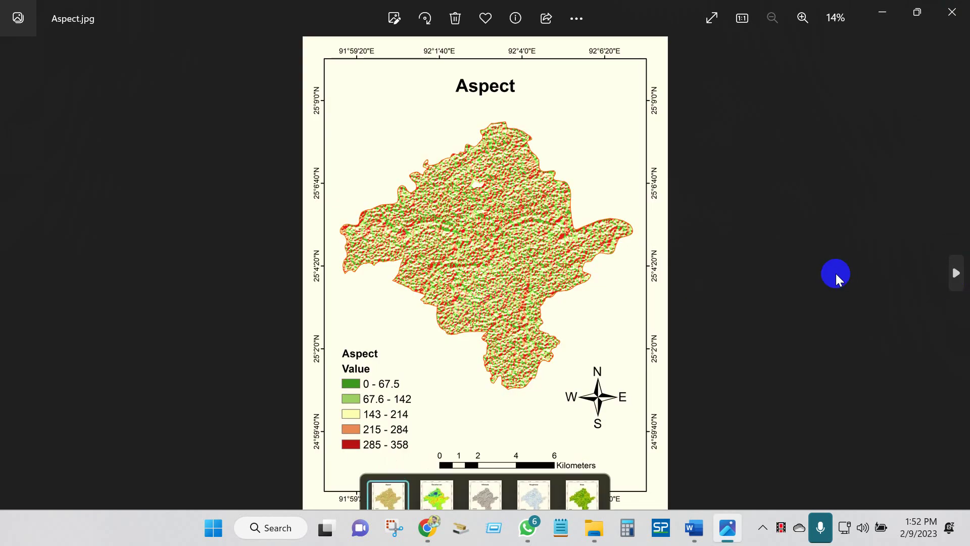
# - Step through the Elevation, Hillshade and Roughness maps in Photos
pyautogui.press('Right')
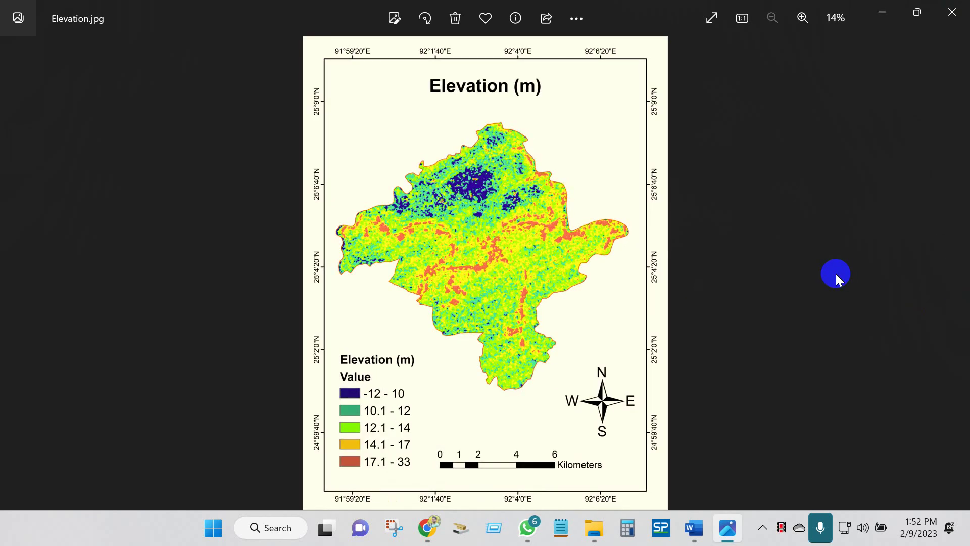
pyautogui.press('Right')
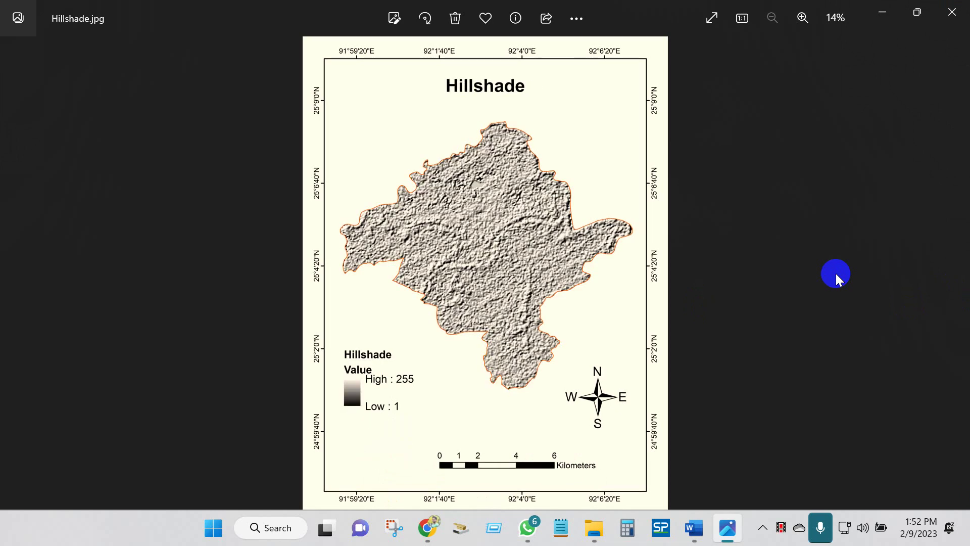
pyautogui.press('Right')
pyautogui.press('Right')
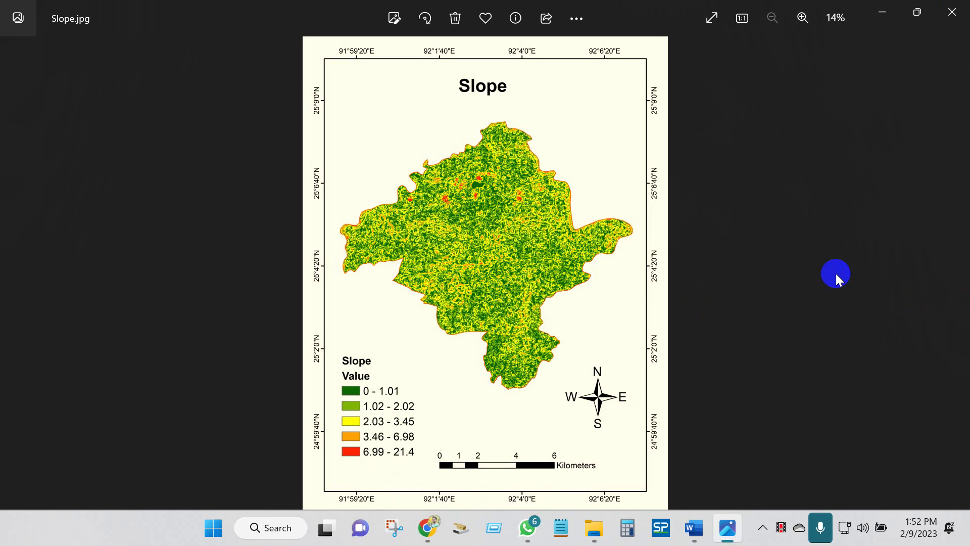
# - Close the photo viewer, then select and deselect the five map thumbnails
pyautogui.click(951, 14)
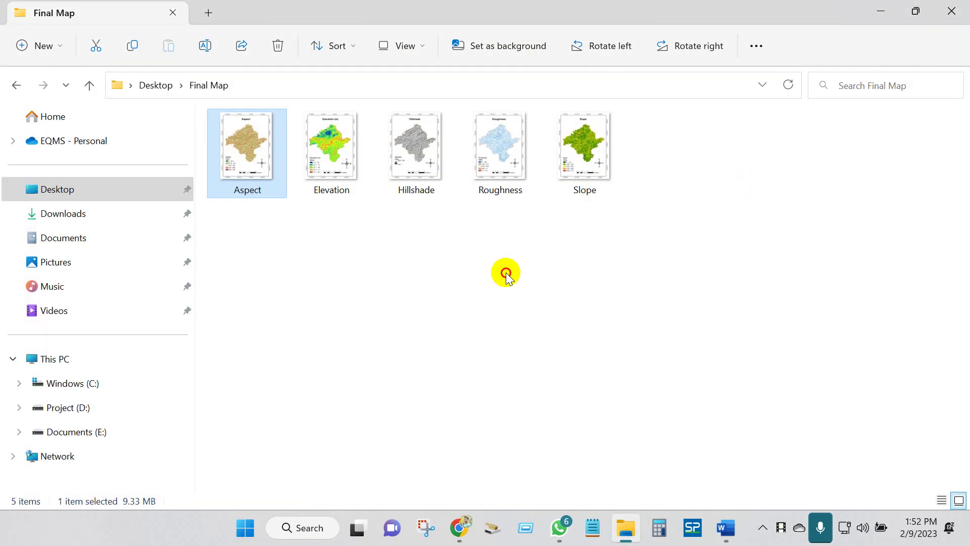
pyautogui.moveTo(725, 223); pyautogui.dragTo(247, 115)
pyautogui.click(341, 276)
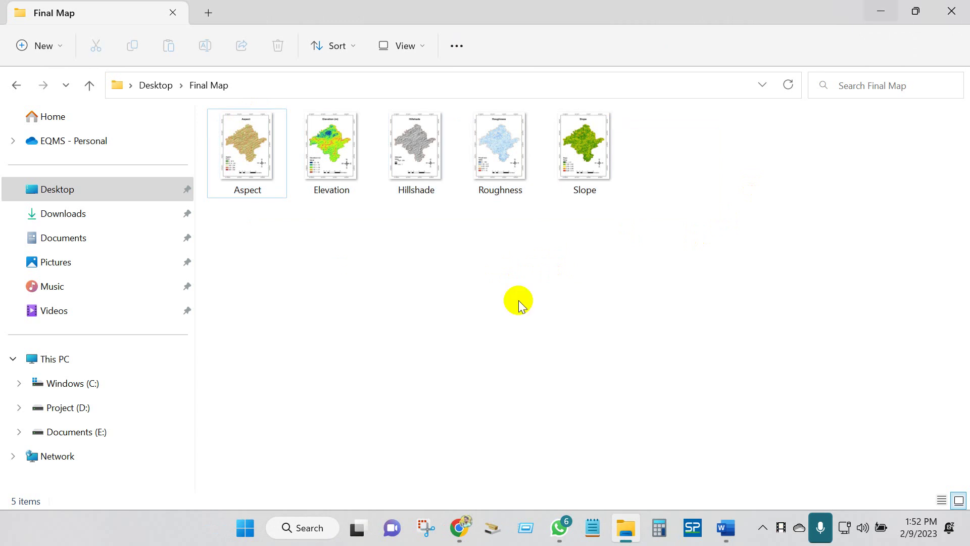
# - Run a Google search for 'open topography'
pyautogui.keyDown('ctrl'); pyautogui.scroll(4, 520, 306); pyautogui.keyUp('ctrl')
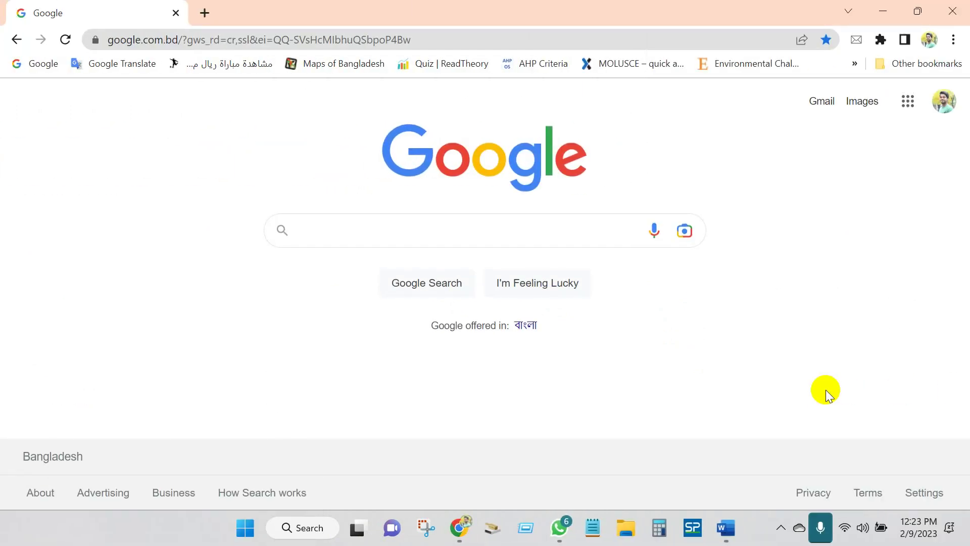
pyautogui.click(347, 232)
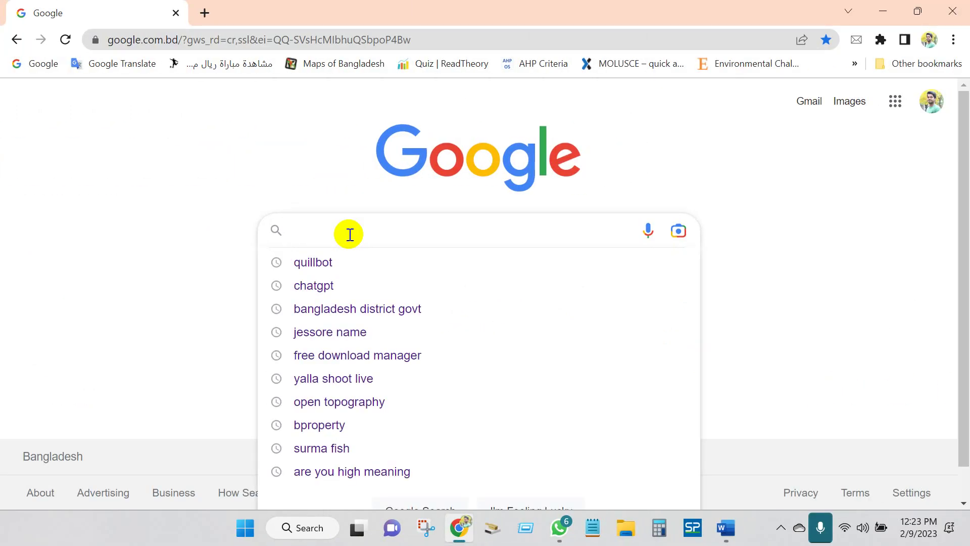
pyautogui.write('open top')
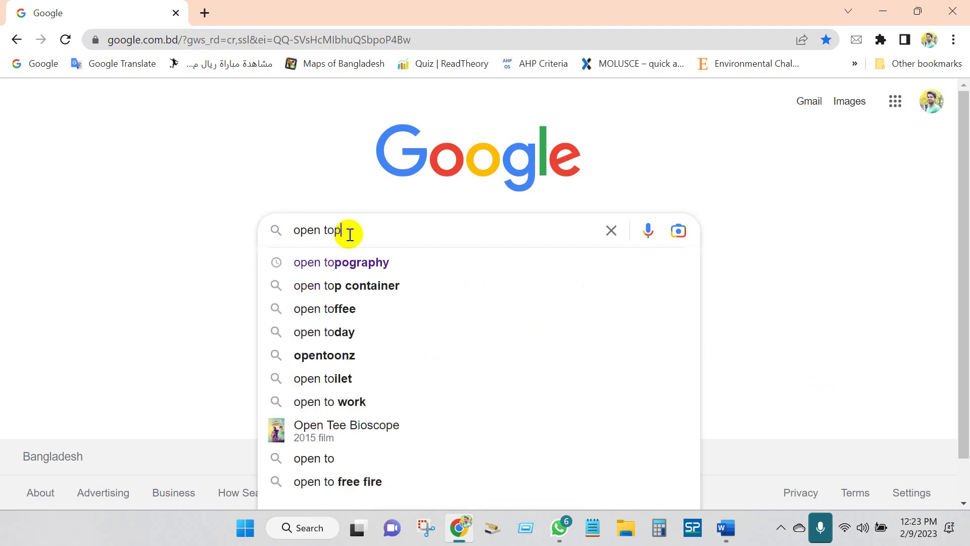
pyautogui.write('o')
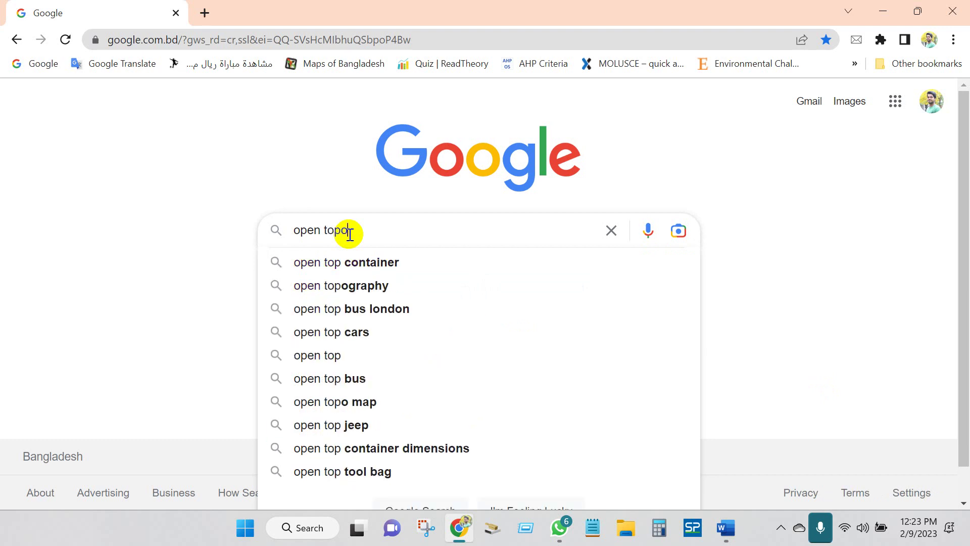
pyautogui.write('graphy')
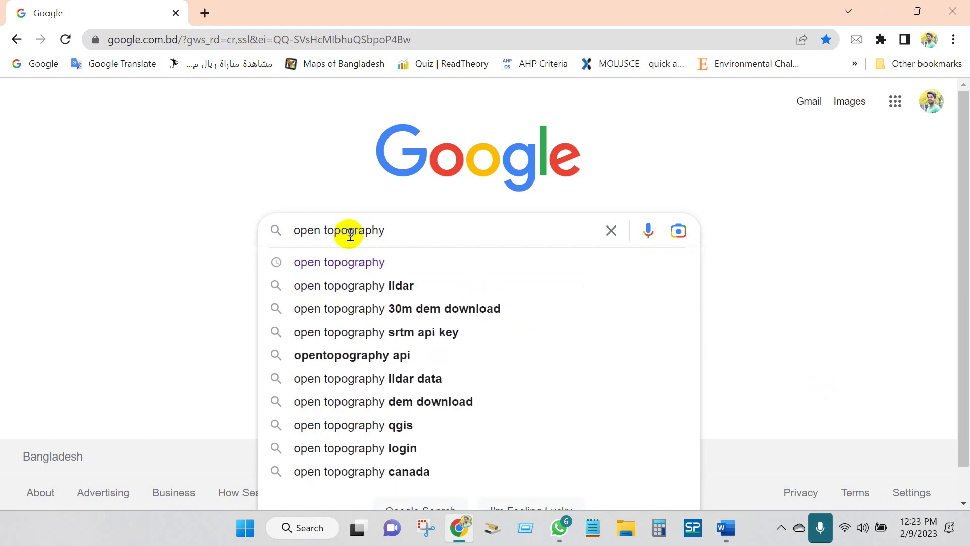
pyautogui.press('Return')
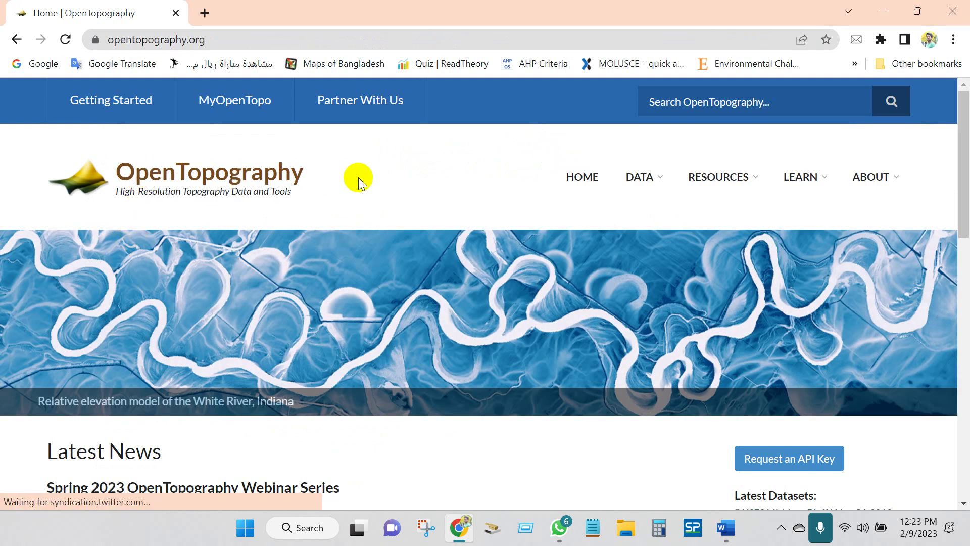
# - Scroll the OpenTopography page to the Find Topography Data map
pyautogui.scroll(-15, 428, 319)
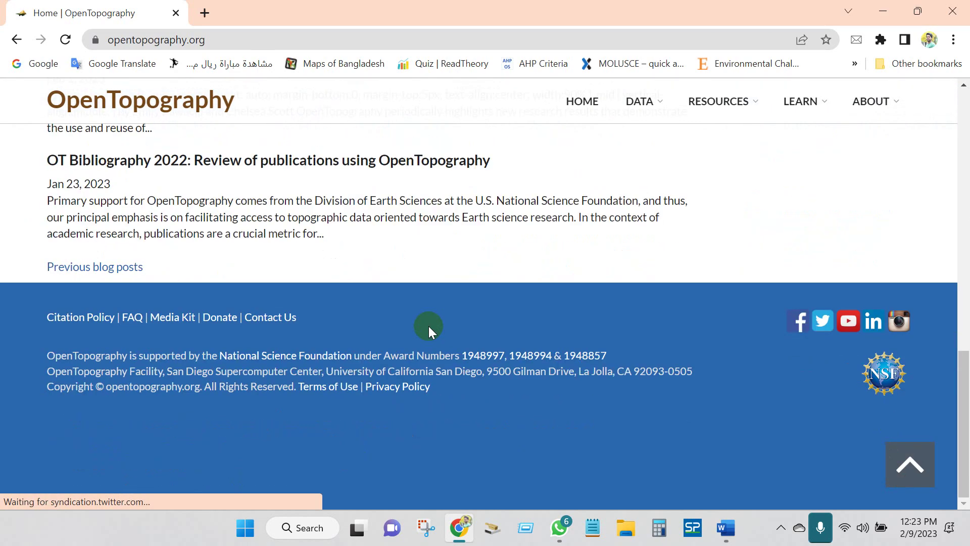
pyautogui.scroll(10, 428, 325)
pyautogui.scroll(6, 428, 332)
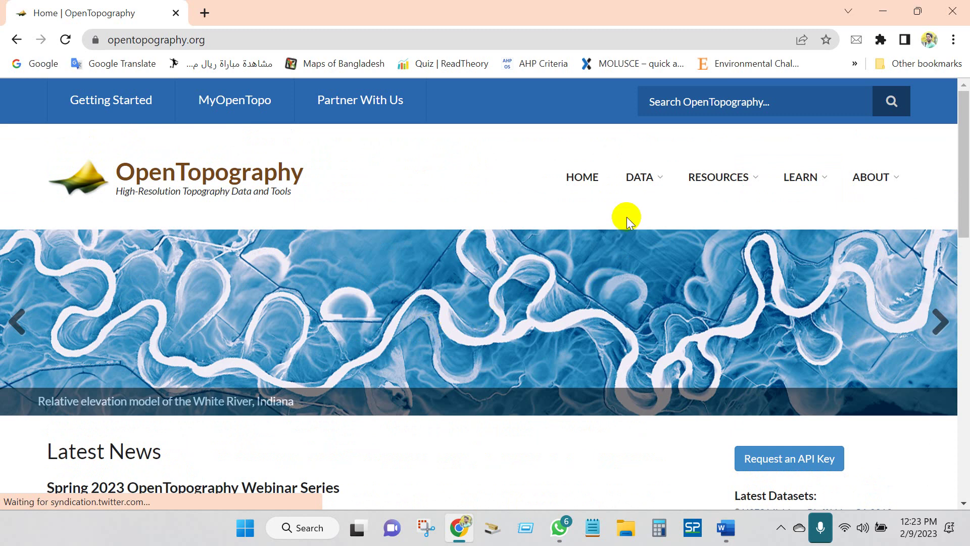
pyautogui.moveTo(654, 177)
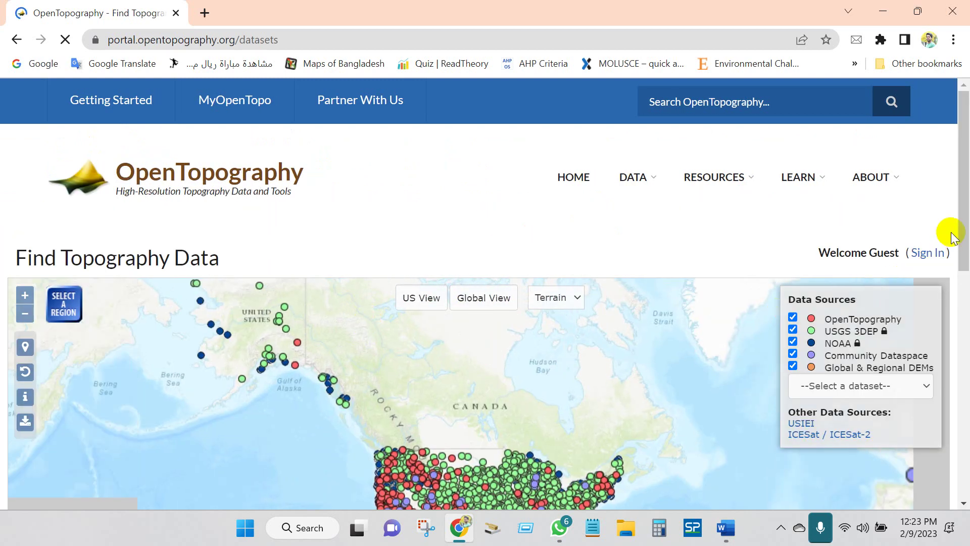
pyautogui.moveTo(962, 217); pyautogui.dragTo(966, 287)
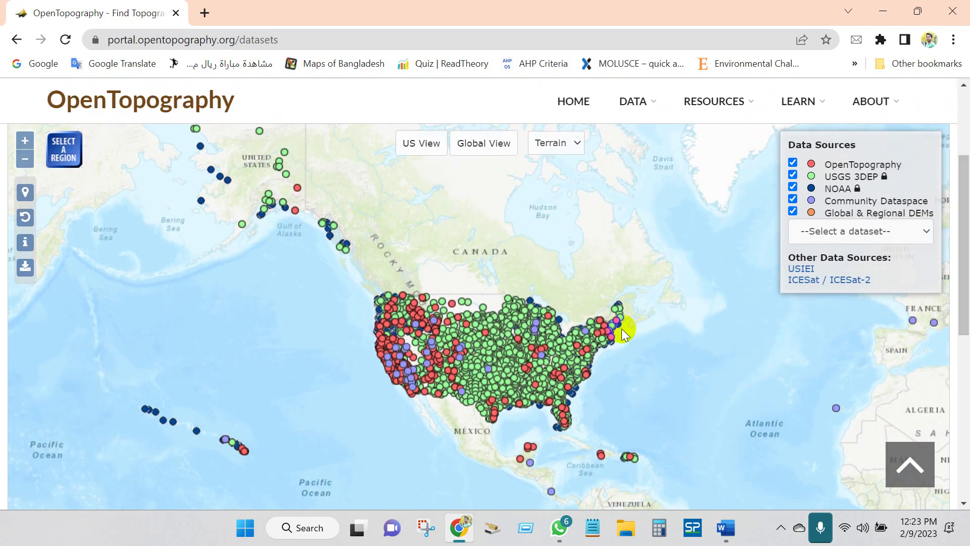
# - Change the map's basemap to Hybrid, then to Satellite
pyautogui.click(581, 150)
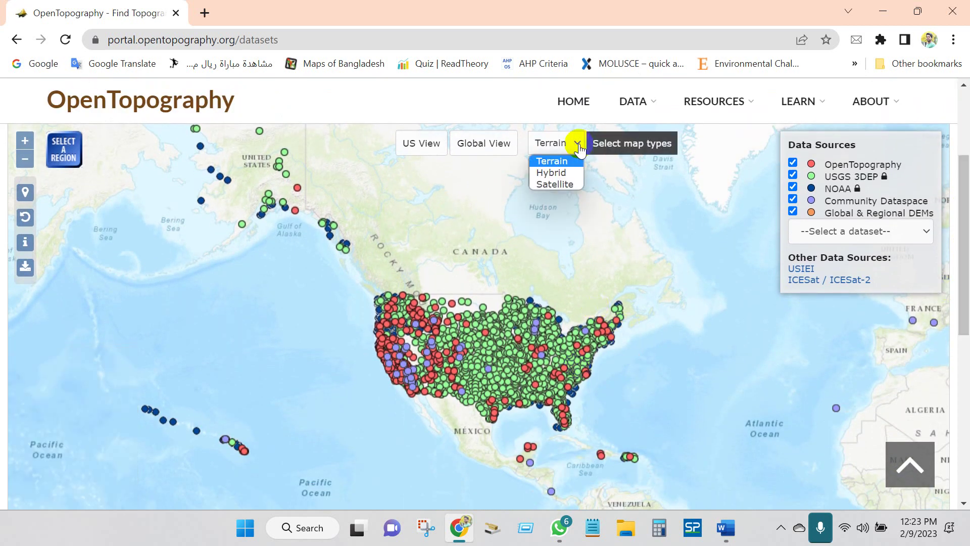
pyautogui.click(555, 173)
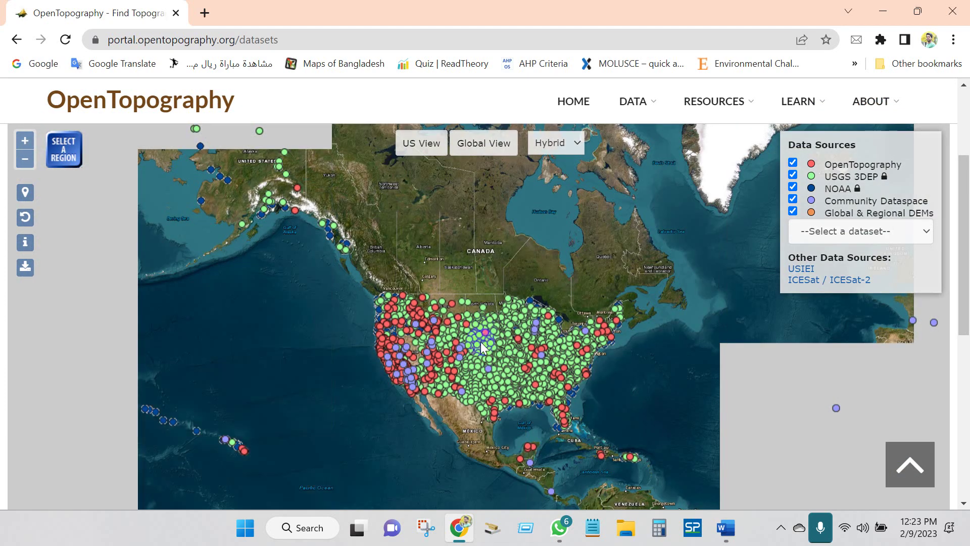
pyautogui.scroll(3, 474, 374)
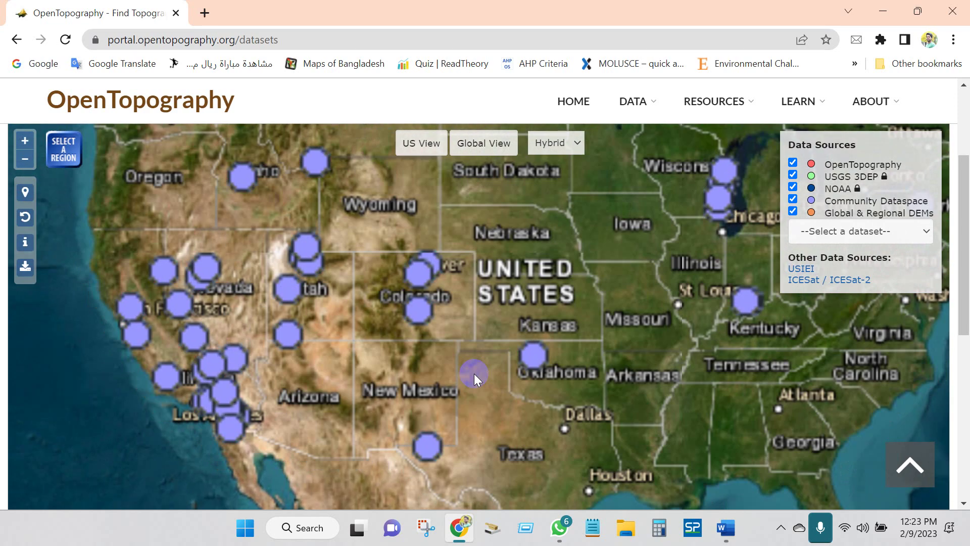
pyautogui.click(555, 143)
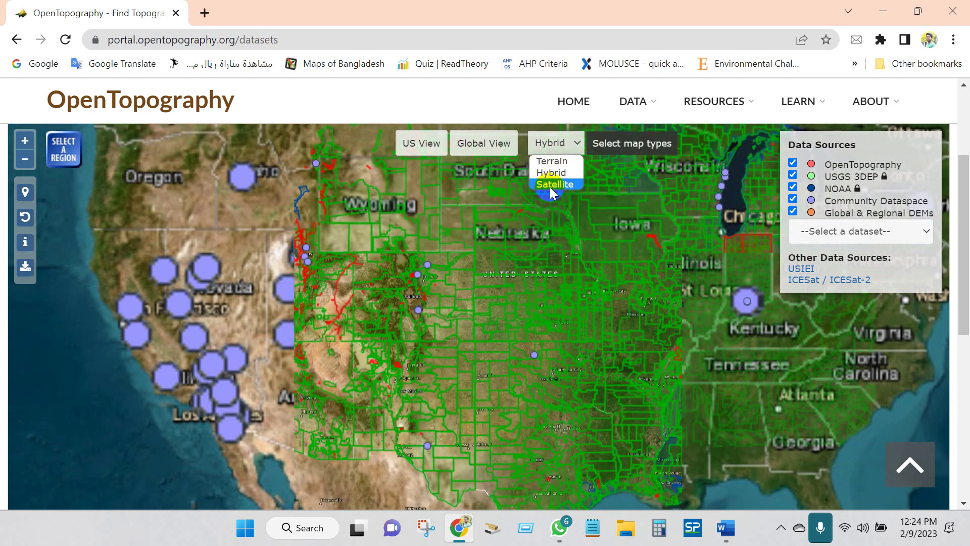
pyautogui.click(551, 185)
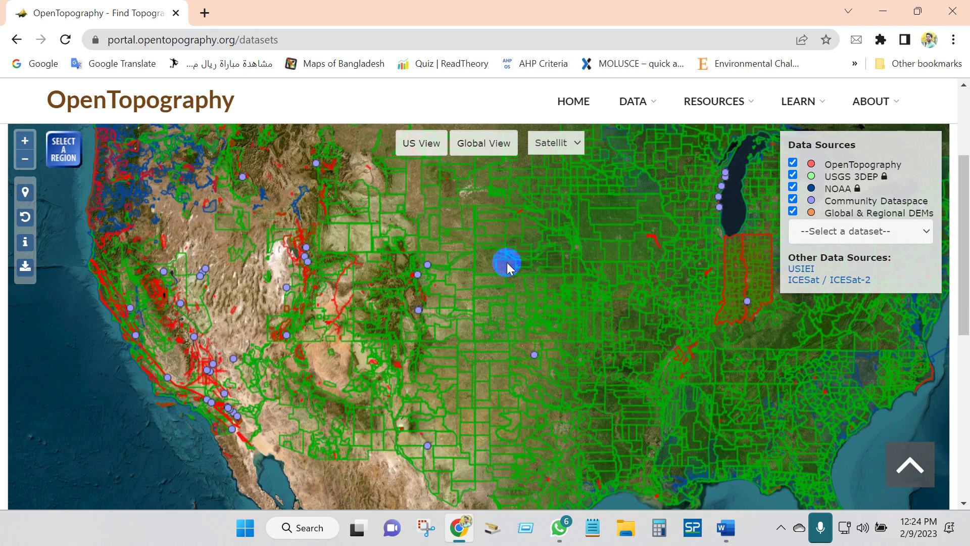
pyautogui.scroll(-3, 507, 262)
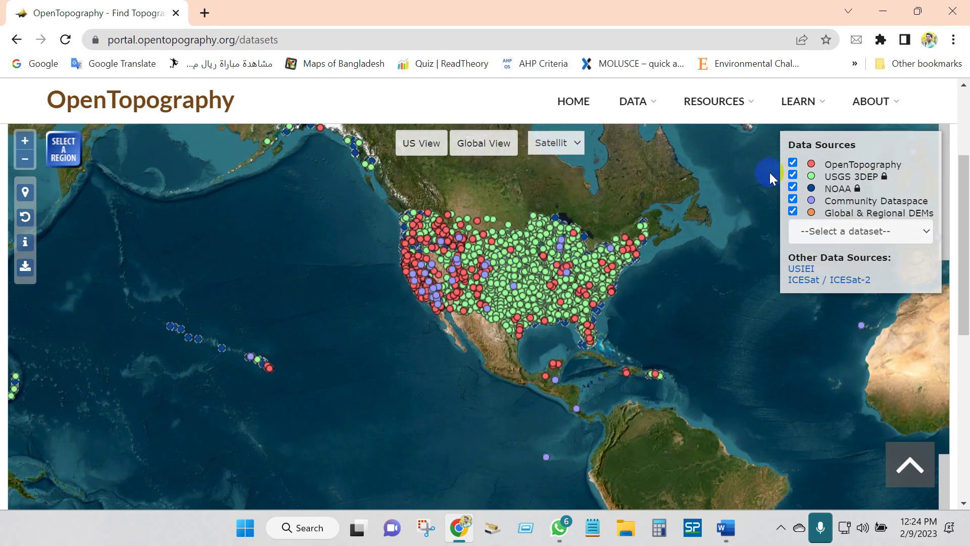
# - Hide all dataset sources except Global & Regional DEMs on the map
pyautogui.click(792, 164)
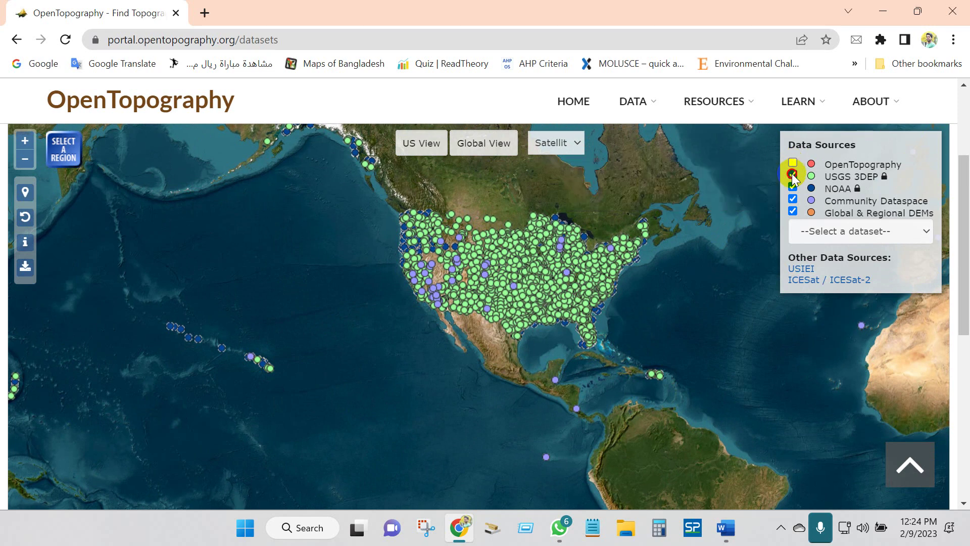
pyautogui.click(792, 175)
pyautogui.click(792, 187)
pyautogui.click(792, 199)
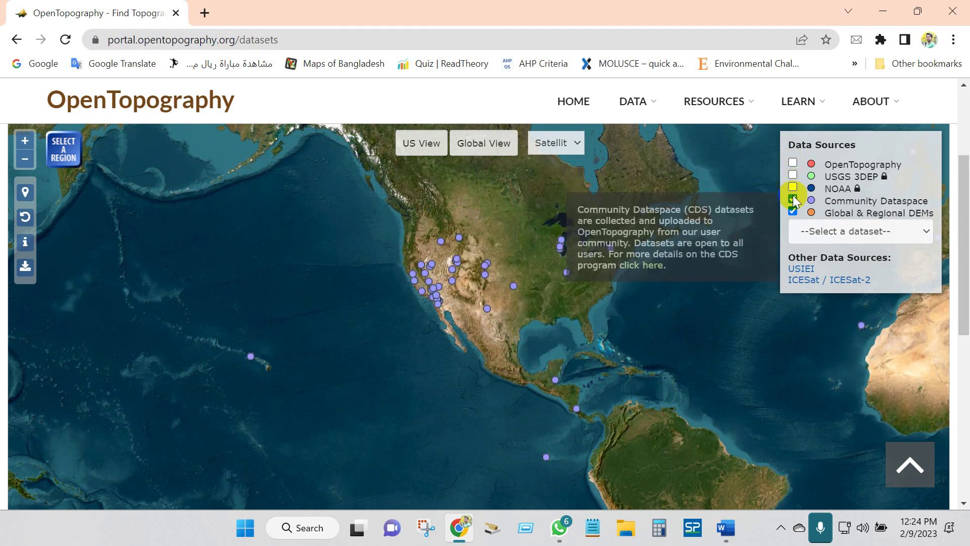
pyautogui.click(792, 212)
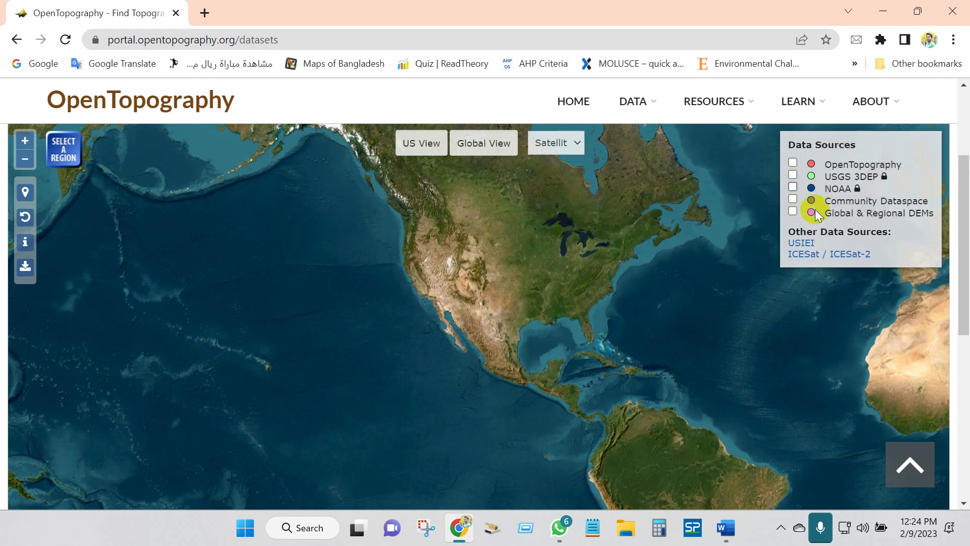
pyautogui.doubleClick(592, 237)
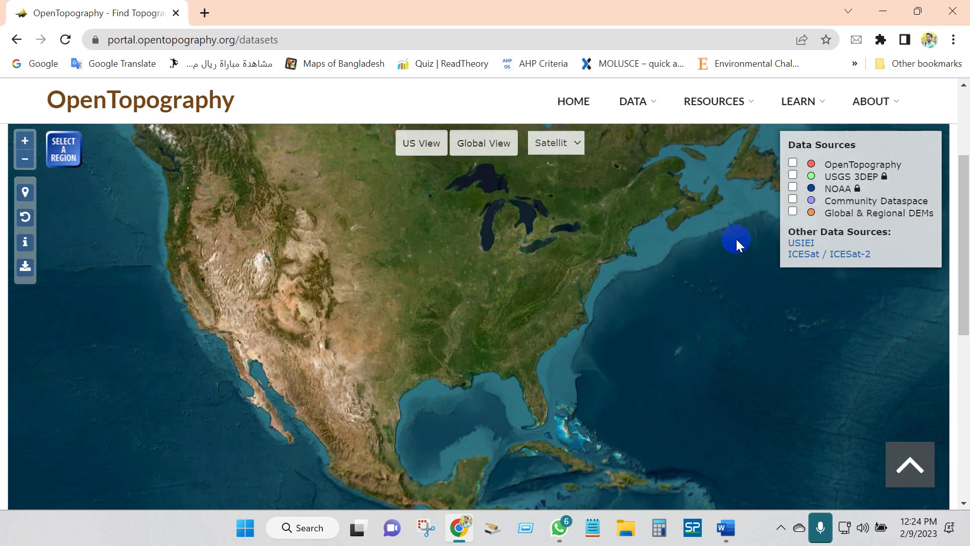
pyautogui.moveTo(887, 218)
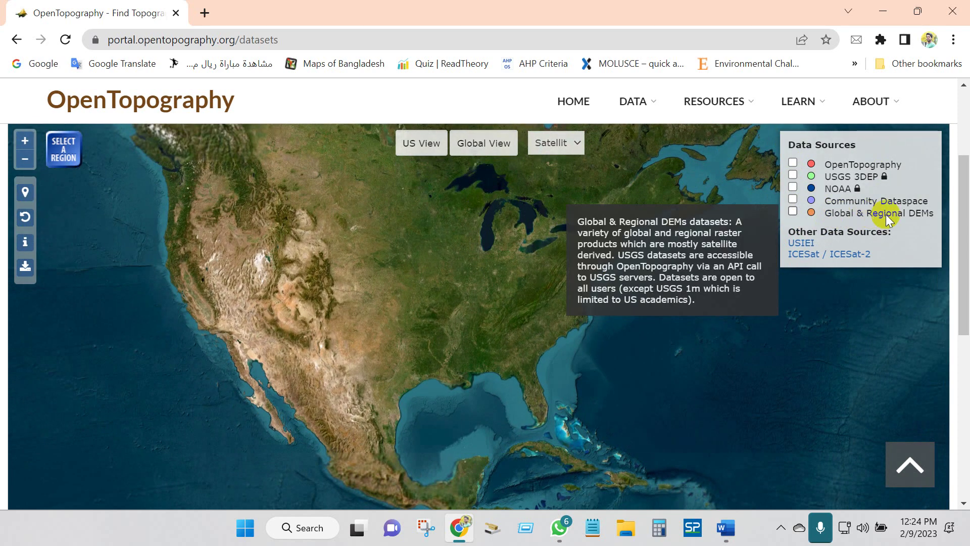
pyautogui.click(792, 212)
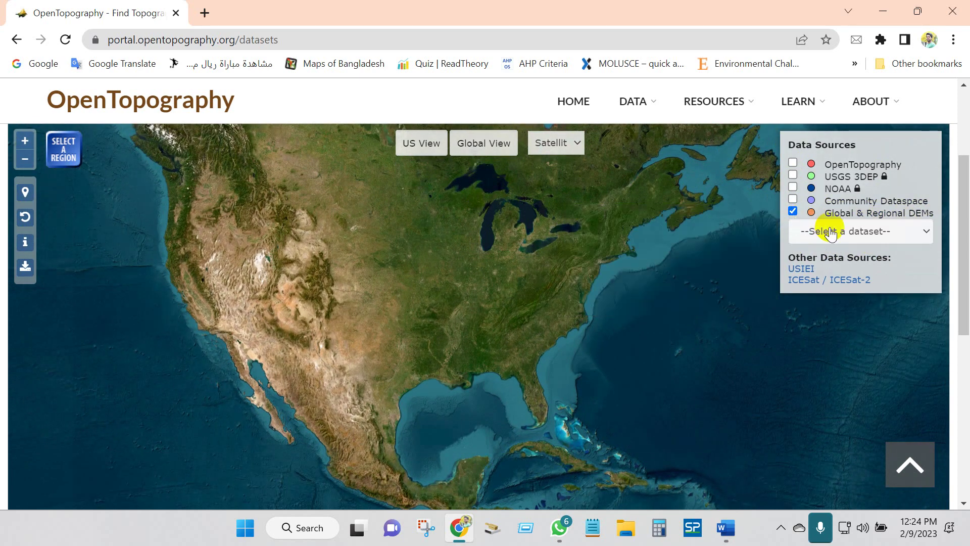
# - Switch the basemap to Terrain and zoom in on the Chittagong–Bandarban hill area
pyautogui.click(577, 144)
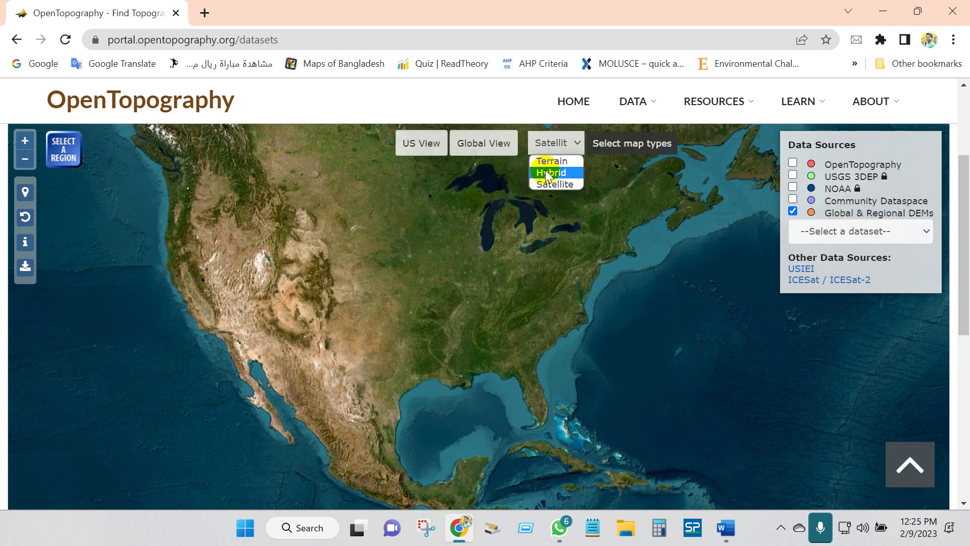
pyautogui.click(545, 161)
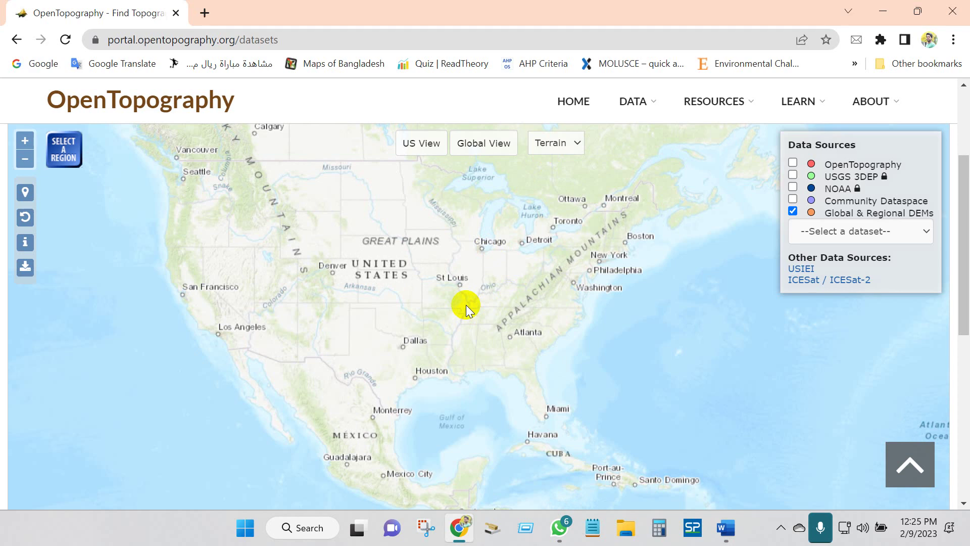
pyautogui.scroll(-3, 466, 304)
pyautogui.scroll(4, 522, 342)
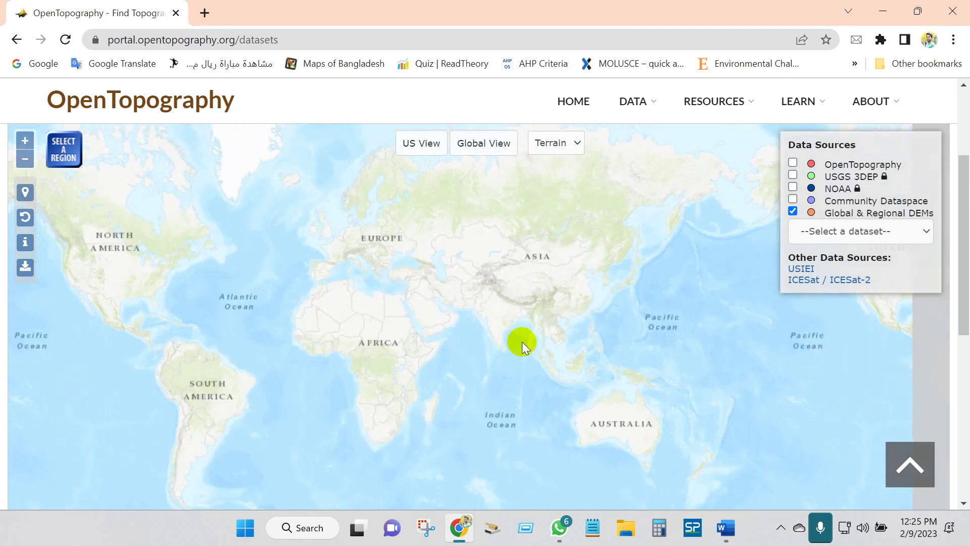
pyautogui.scroll(5, 559, 349)
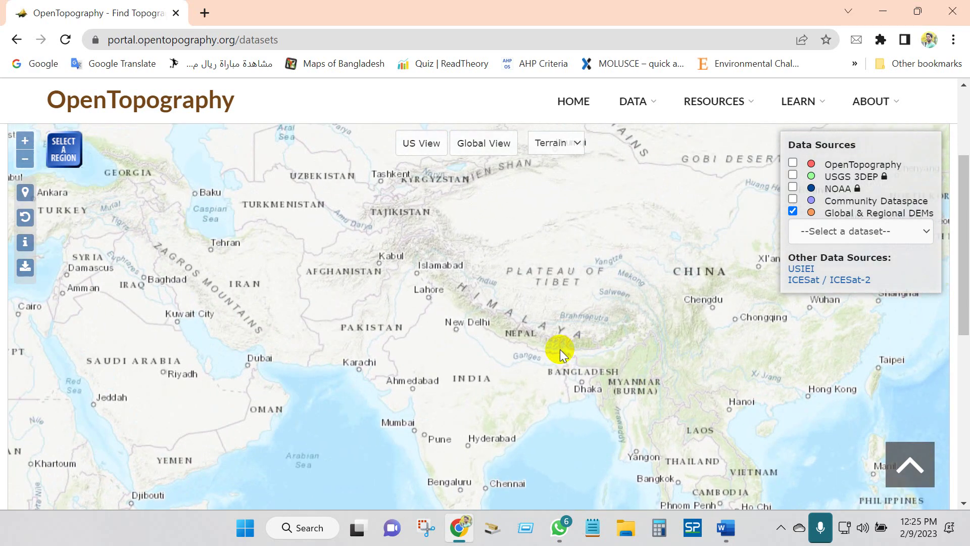
pyautogui.scroll(1, 509, 372)
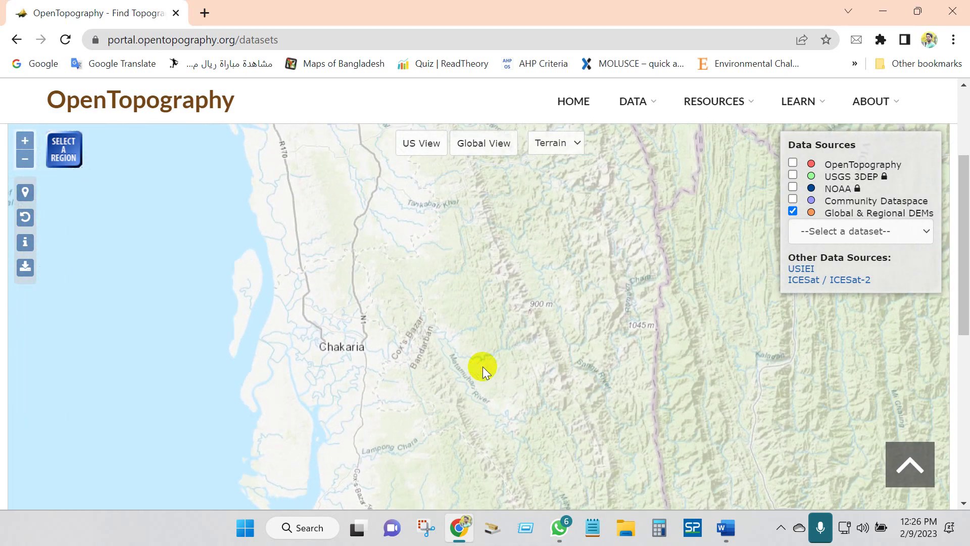
pyautogui.scroll(-3, 483, 366)
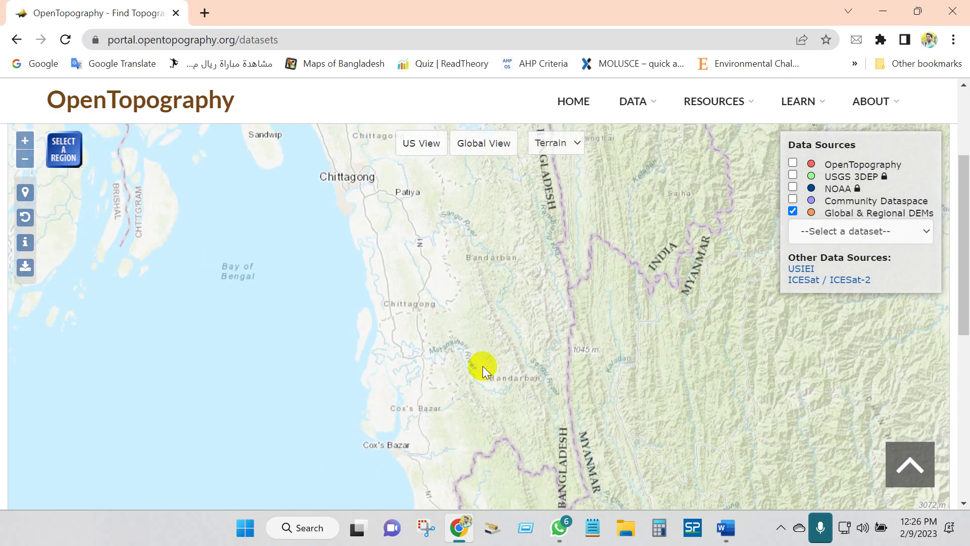
pyautogui.moveTo(483, 366); pyautogui.dragTo(517, 367)
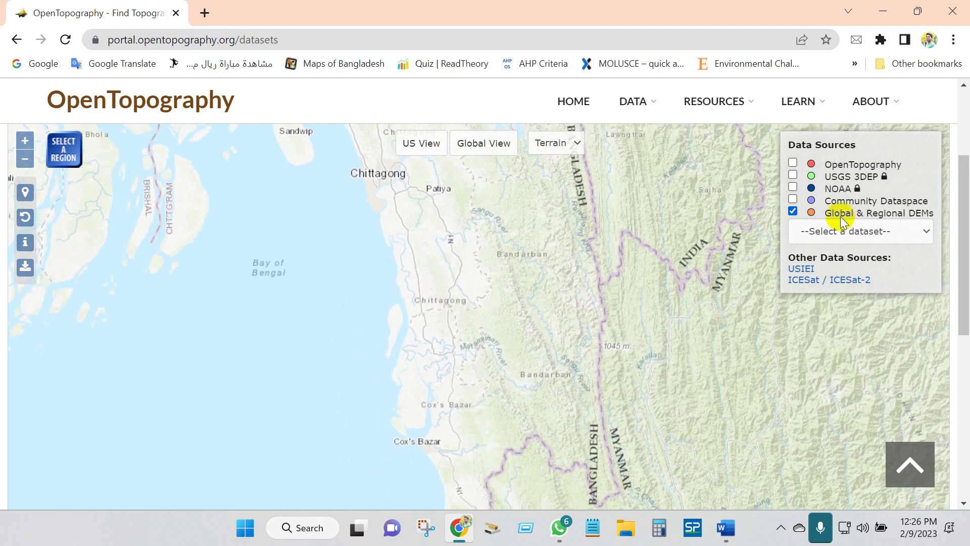
pyautogui.moveTo(897, 212)
pyautogui.click(925, 231)
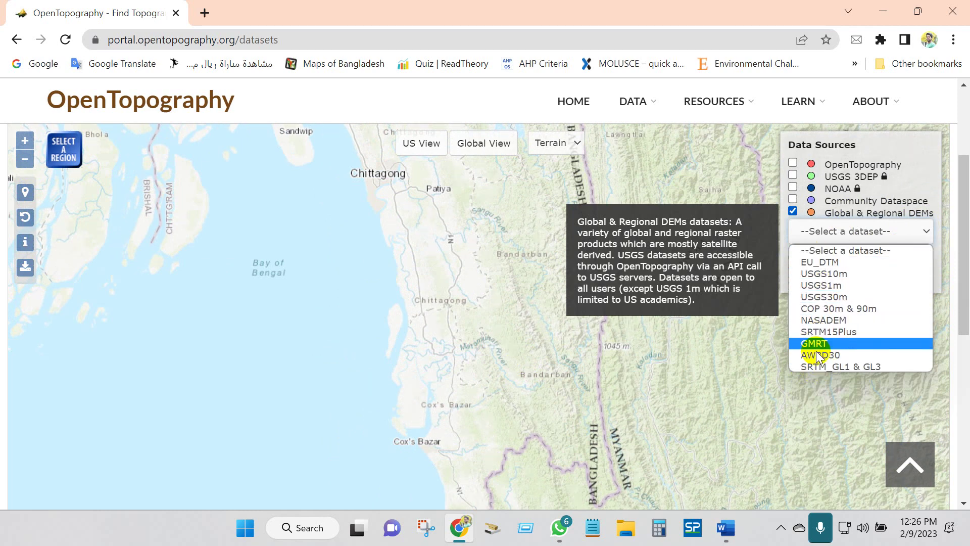
# - Pick the SRTM_GL1 & GL3 dataset and pan the map back to the Chittagong hills
pyautogui.click(816, 367)
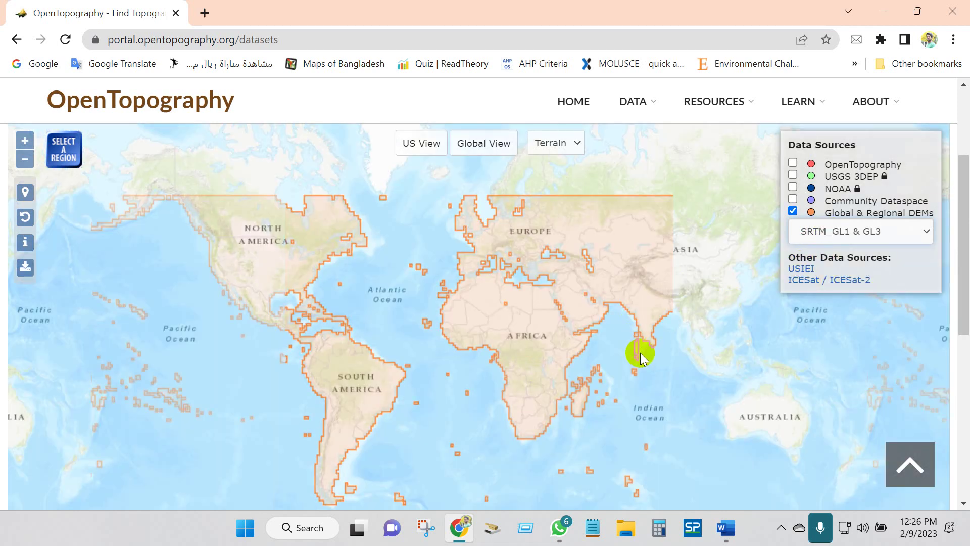
pyautogui.scroll(3, 641, 353)
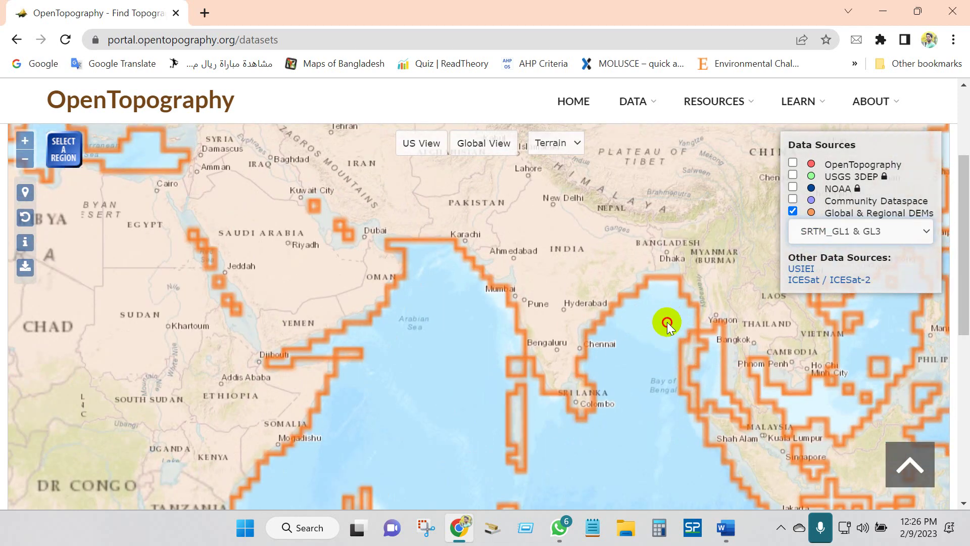
pyautogui.scroll(3, 545, 295)
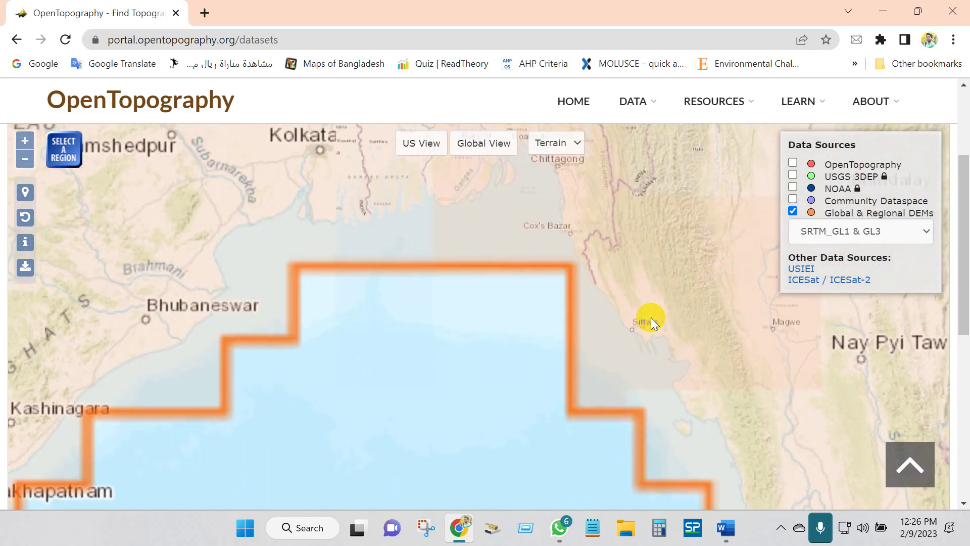
pyautogui.moveTo(647, 318); pyautogui.dragTo(581, 463)
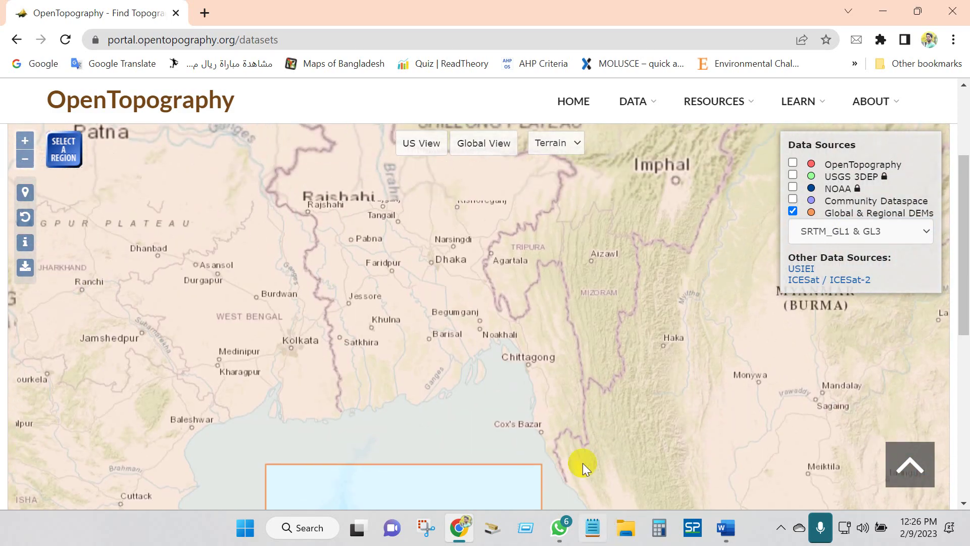
pyautogui.scroll(3, 580, 375)
pyautogui.moveTo(581, 375); pyautogui.dragTo(554, 283)
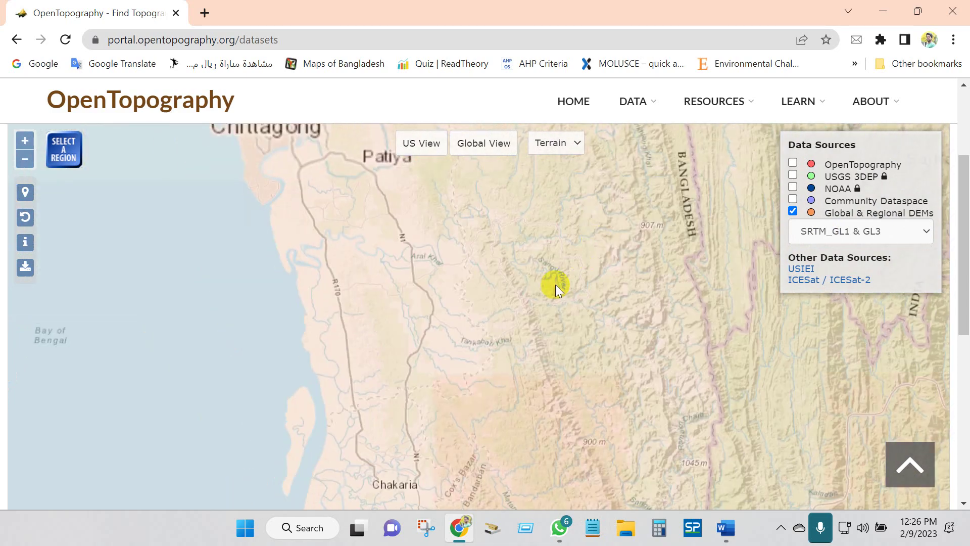
pyautogui.scroll(-2, 555, 284)
# - Draw a selection rectangle around Chakaria and scroll through the 7 matching datasets
pyautogui.scroll(2, 554, 286)
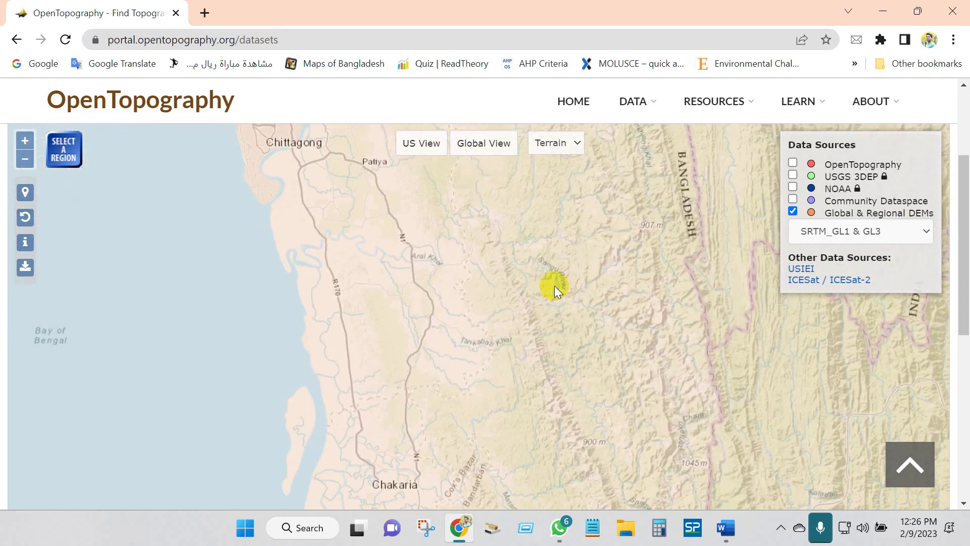
pyautogui.scroll(-2, 473, 252)
pyautogui.click(56, 147)
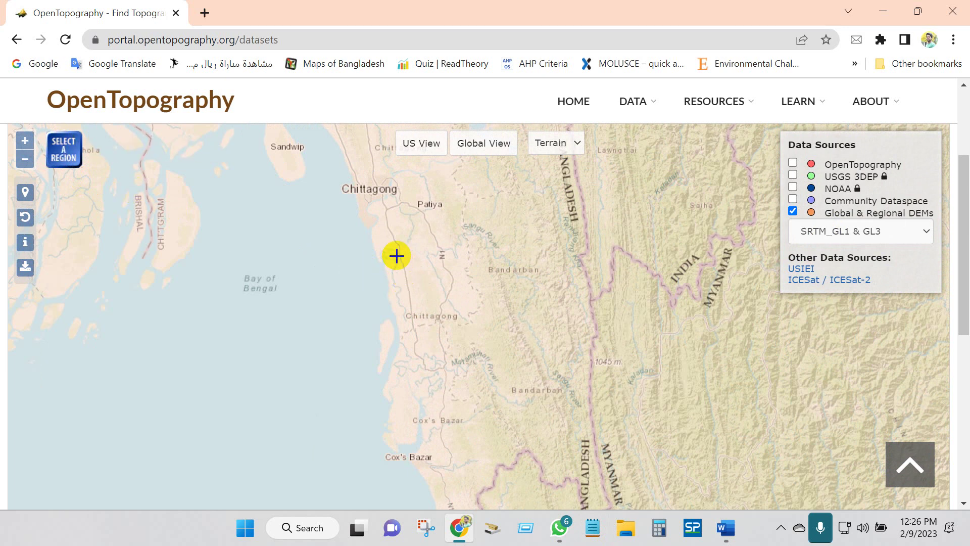
pyautogui.moveTo(395, 236); pyautogui.dragTo(582, 408)
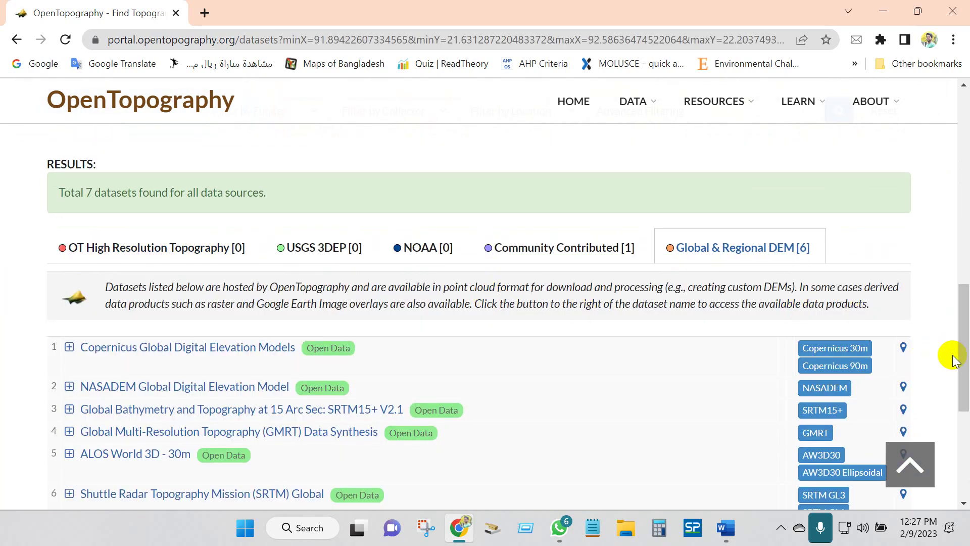
pyautogui.moveTo(954, 353); pyautogui.dragTo(958, 223)
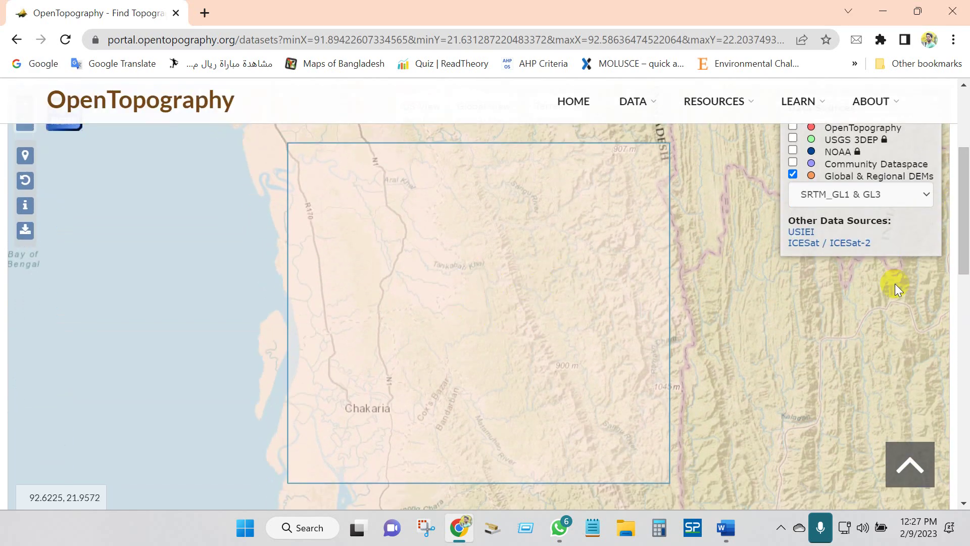
pyautogui.moveTo(955, 229); pyautogui.dragTo(966, 366)
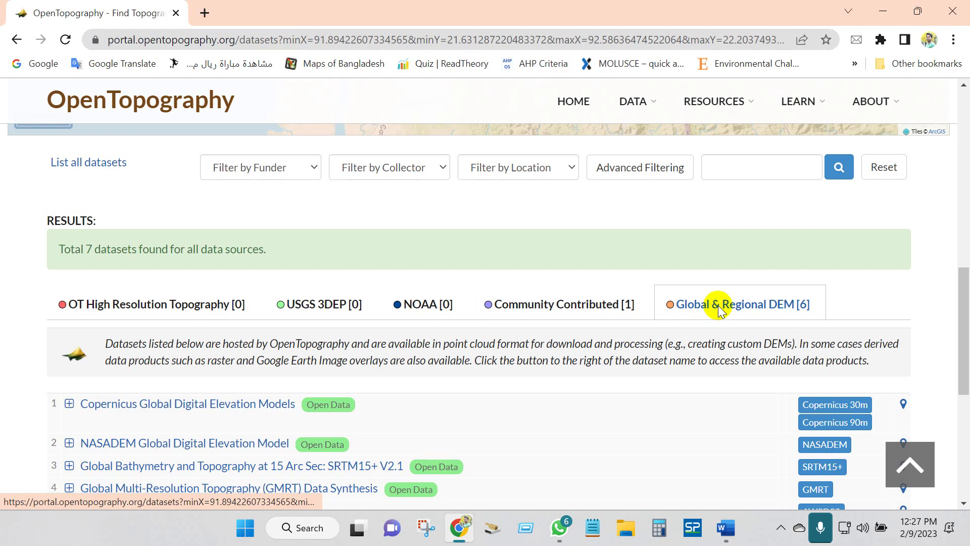
# - Expand and collapse the Copernicus entry, then expand the SRTM Global dataset description
pyautogui.moveTo(966, 329); pyautogui.dragTo(966, 386)
pyautogui.scroll(2, 108, 347)
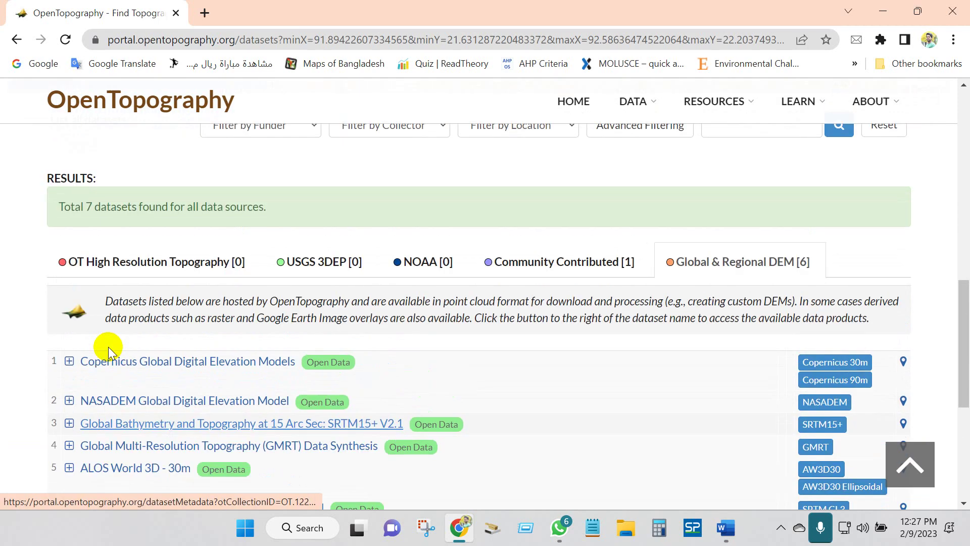
pyautogui.scroll(-1, 106, 347)
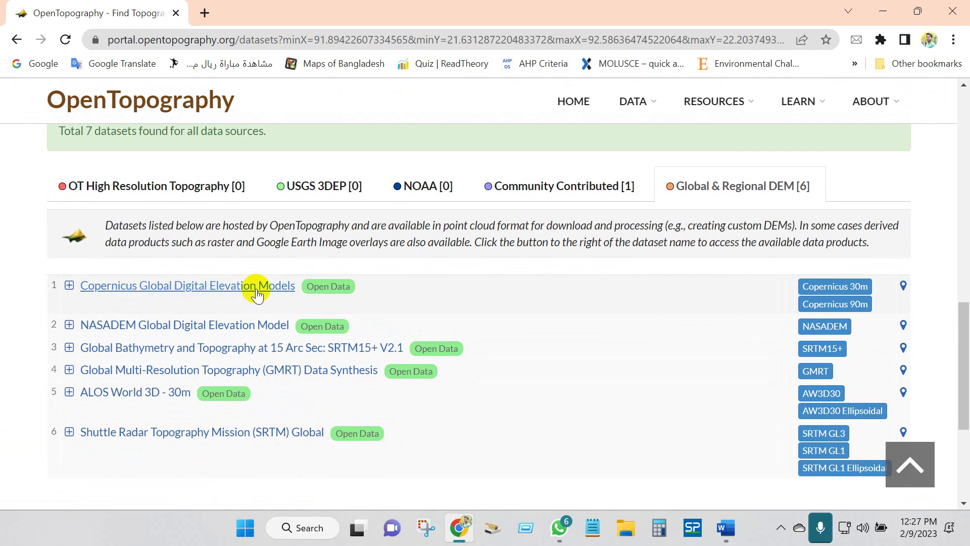
pyautogui.click(69, 286)
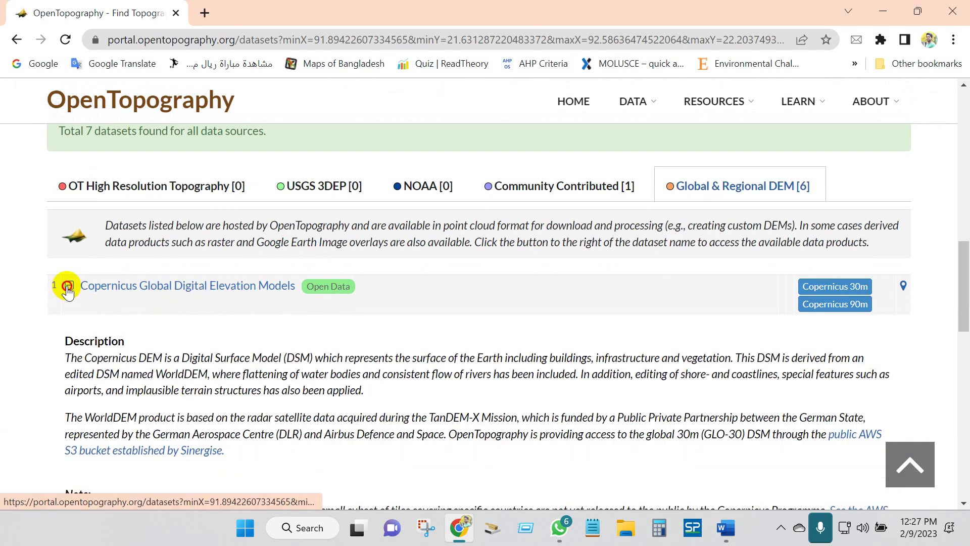
pyautogui.click(69, 287)
pyautogui.scroll(-1, 69, 298)
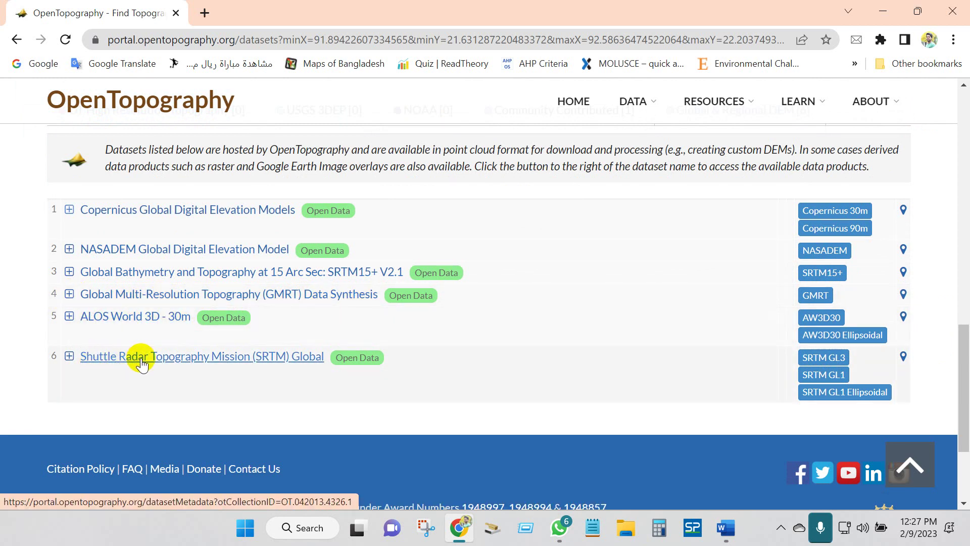
pyautogui.click(69, 357)
pyautogui.scroll(-10, 71, 344)
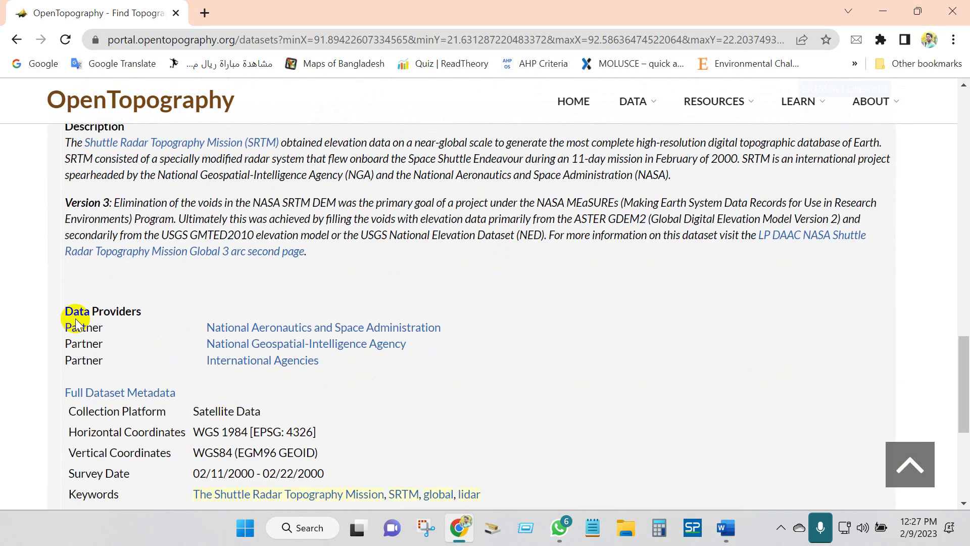
pyautogui.scroll(8, 102, 316)
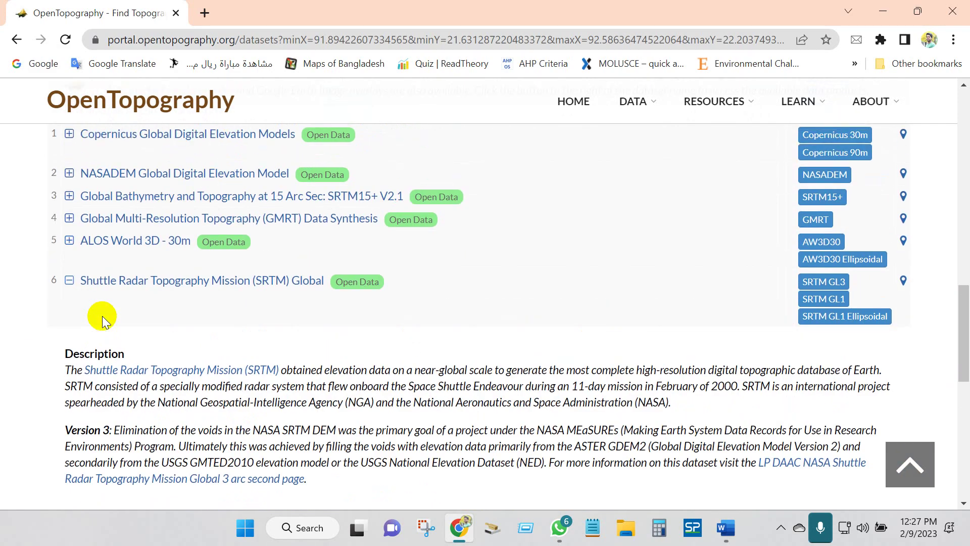
pyautogui.click(829, 285)
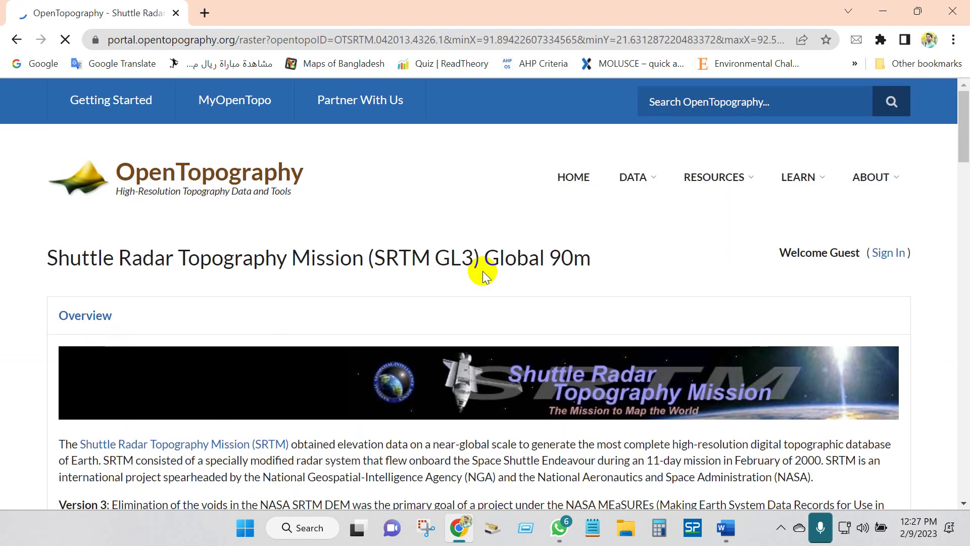
pyautogui.moveTo(484, 259); pyautogui.dragTo(605, 260)
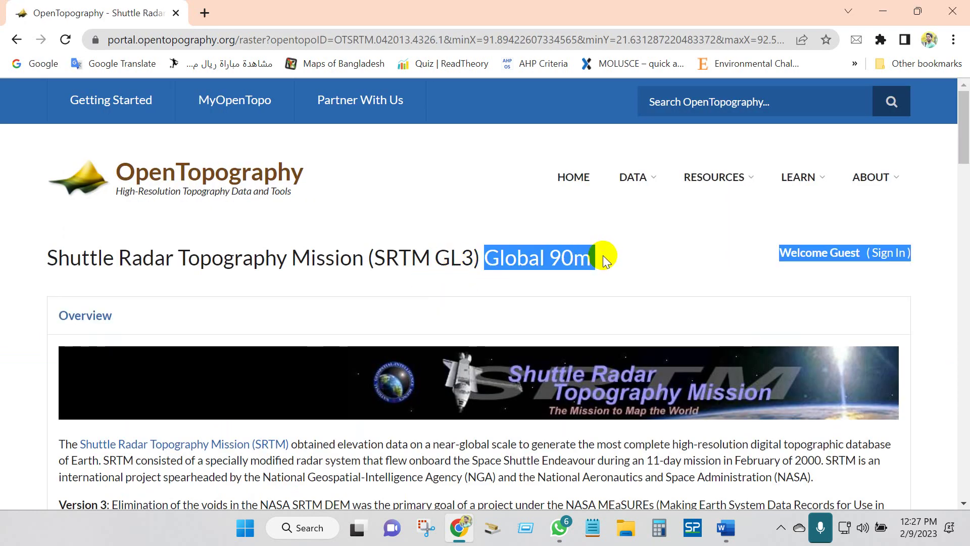
pyautogui.click(605, 260)
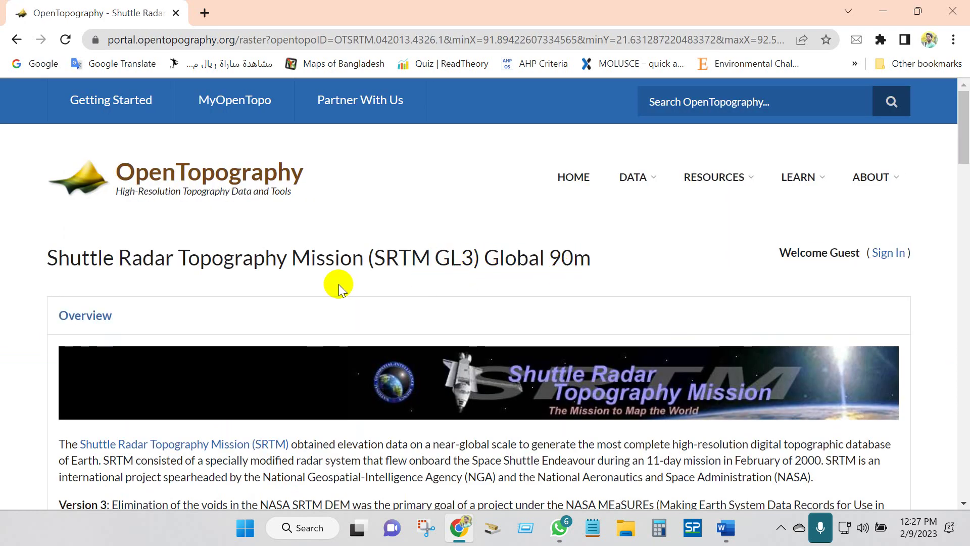
pyautogui.click(18, 42)
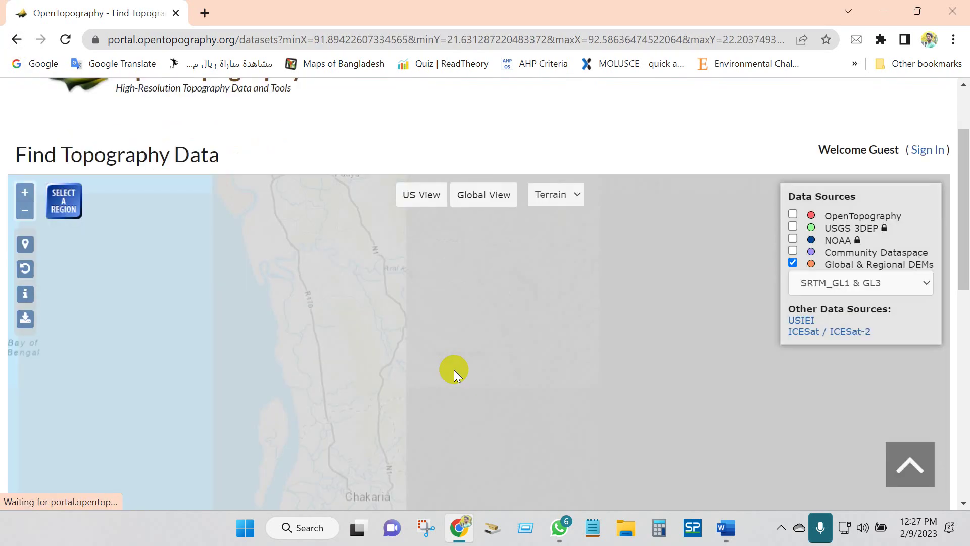
pyautogui.scroll(-5, 454, 369)
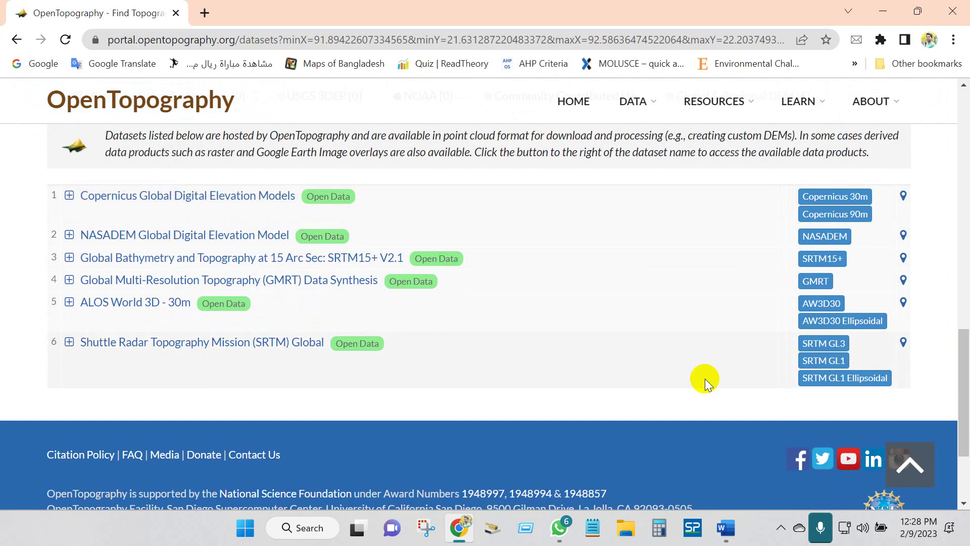
pyautogui.click(821, 361)
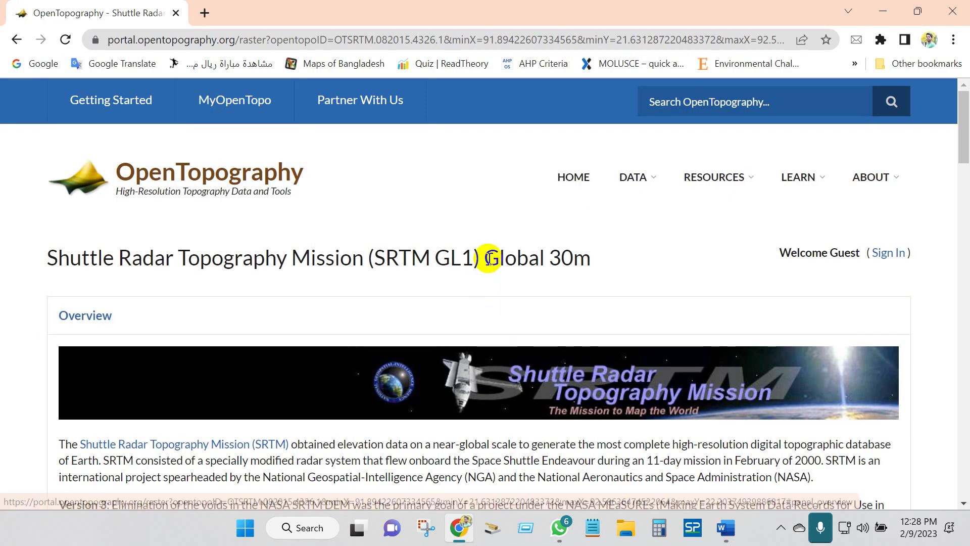
# - Inspect the Chittagong–Bandarban selection box on the map, then scroll to the Coordinates section
pyautogui.moveTo(489, 258); pyautogui.dragTo(625, 260)
pyautogui.click(559, 259)
pyautogui.scroll(-1, 362, 265)
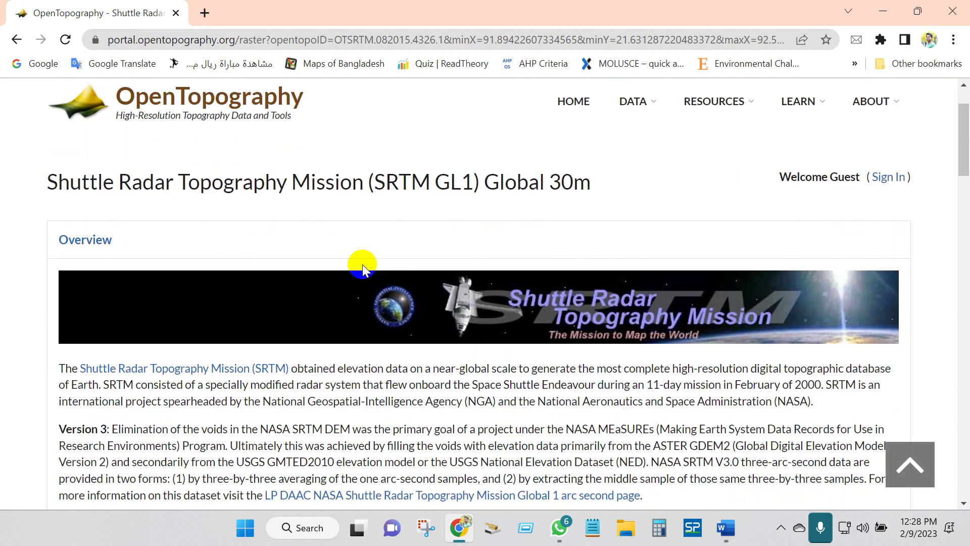
pyautogui.scroll(-10, 362, 265)
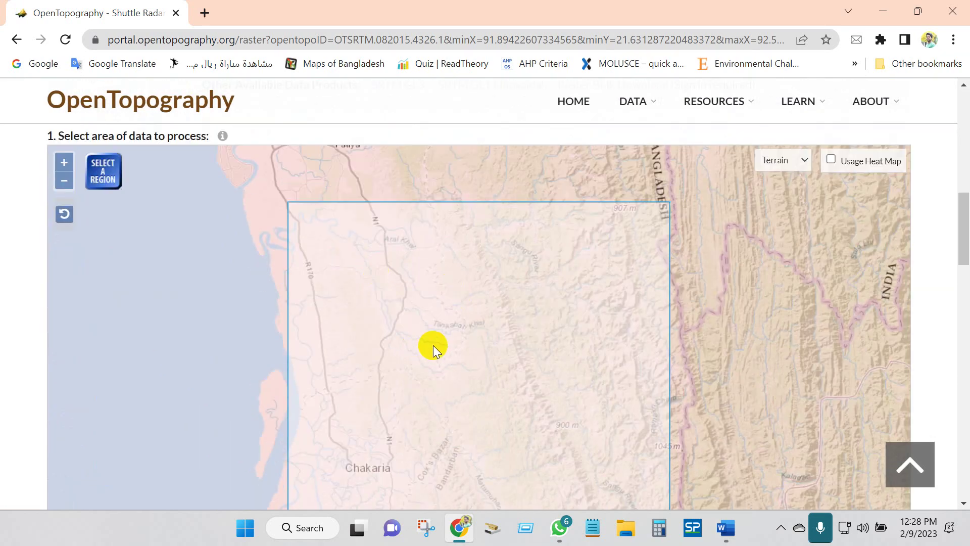
pyautogui.scroll(-1, 432, 344)
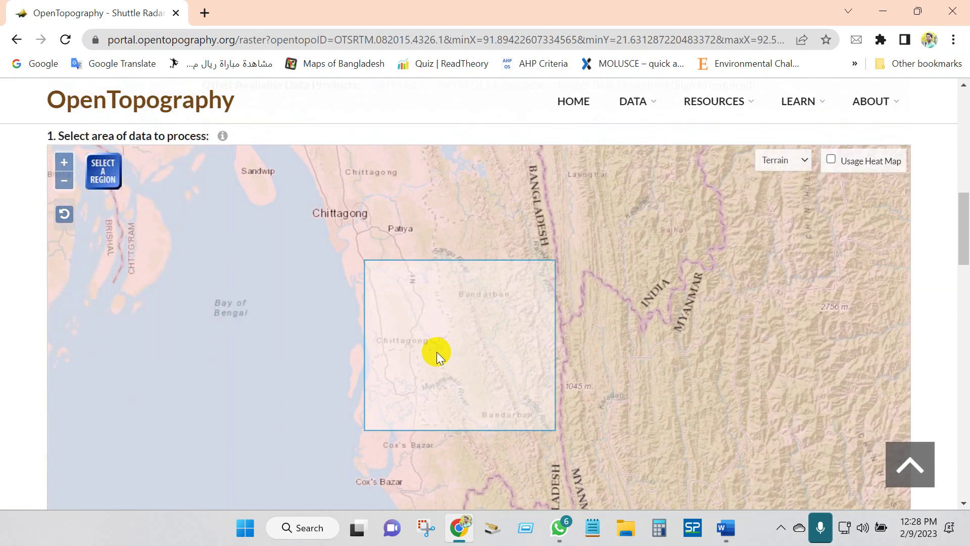
pyautogui.scroll(1, 437, 351)
pyautogui.scroll(-1, 547, 316)
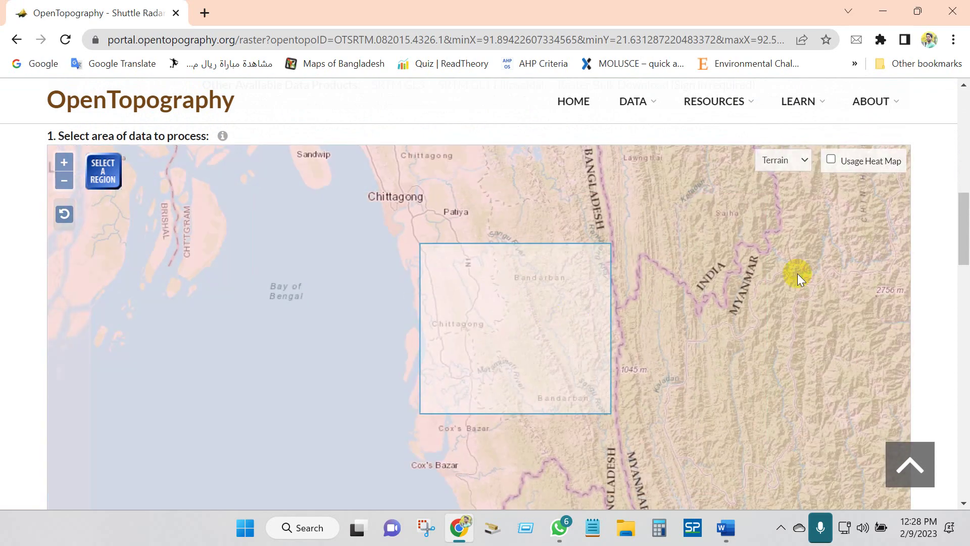
pyautogui.moveTo(959, 223); pyautogui.dragTo(965, 299)
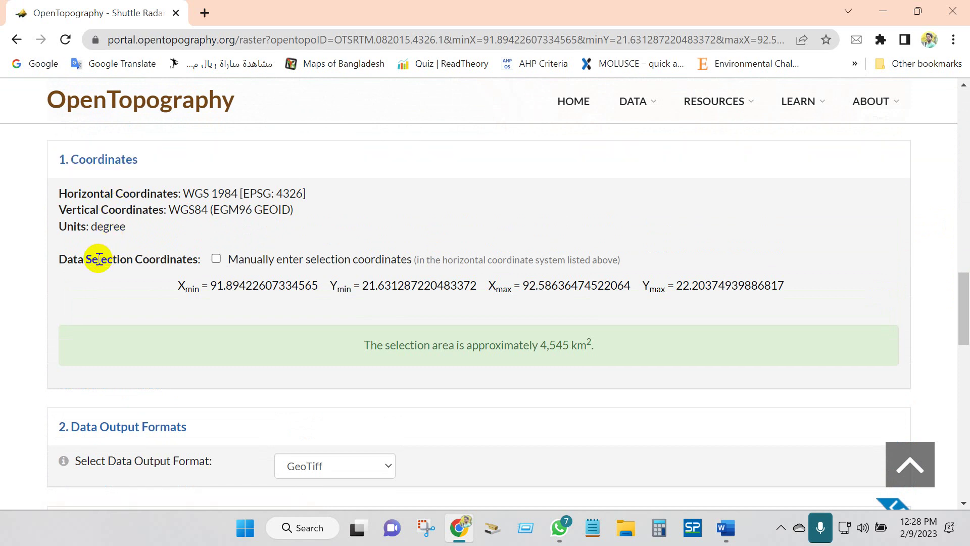
# - Enable manual selection coordinates, validate the 4,545 km² area, and keep GeoTiff as output
pyautogui.click(215, 259)
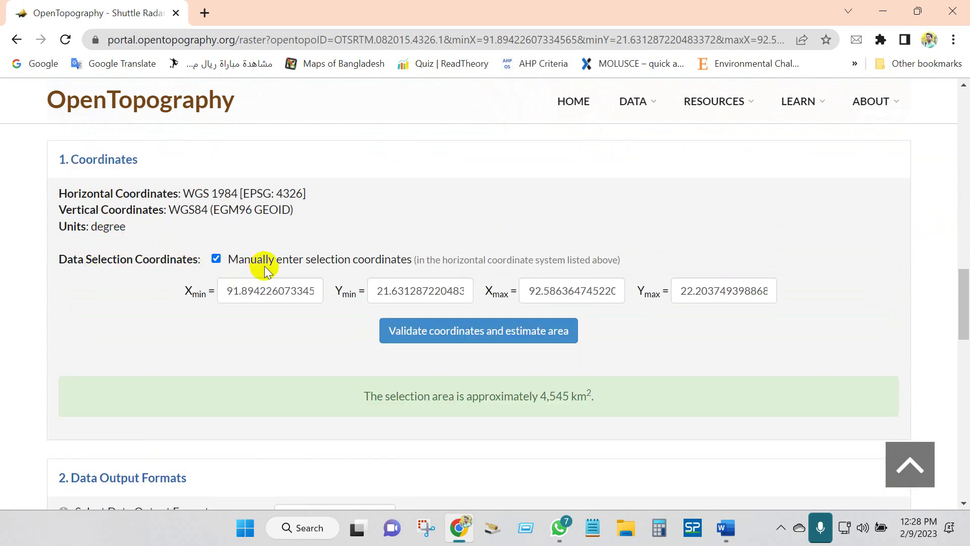
pyautogui.click(420, 334)
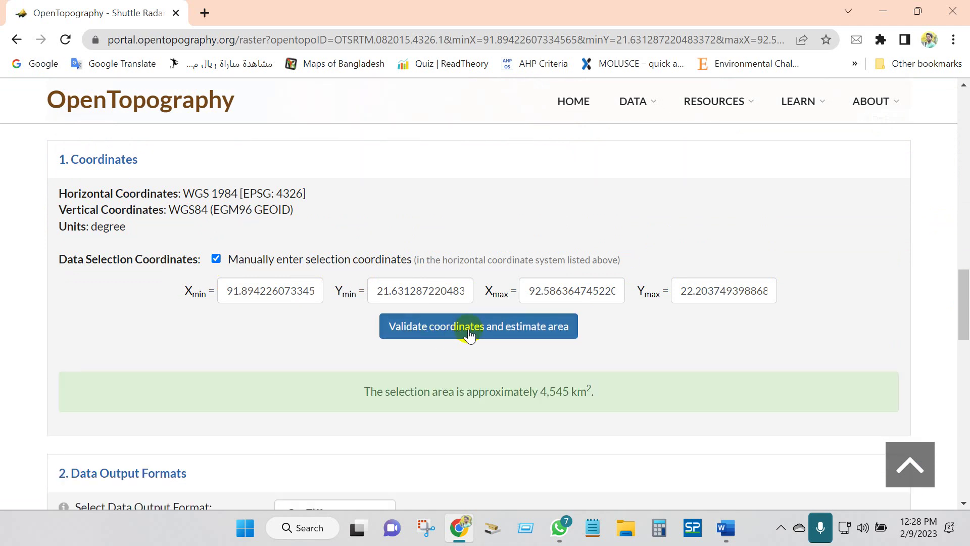
pyautogui.moveTo(545, 391); pyautogui.dragTo(586, 390)
pyautogui.click(362, 364)
pyautogui.scroll(-2, 362, 365)
pyautogui.scroll(-3, 292, 339)
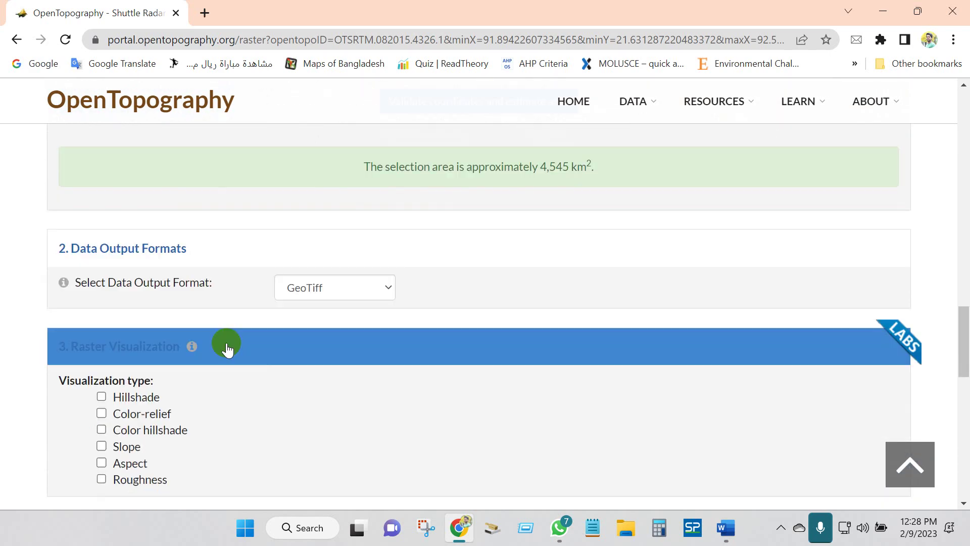
pyautogui.scroll(-2, 28, 339)
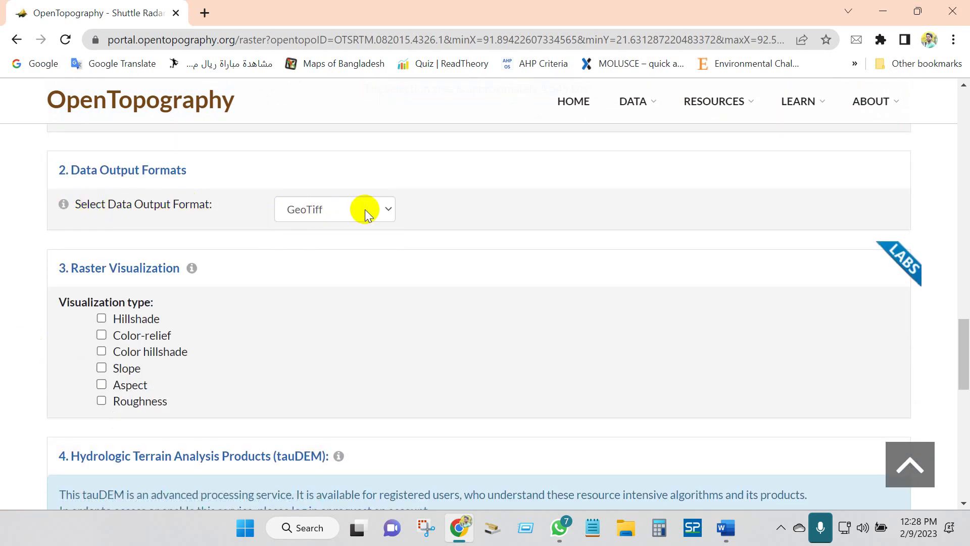
pyautogui.click(388, 209)
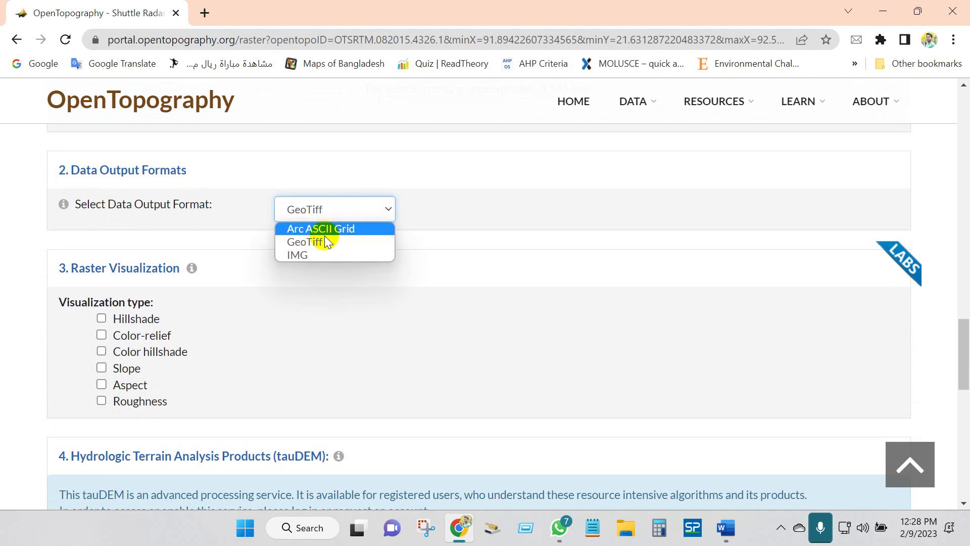
pyautogui.click(305, 242)
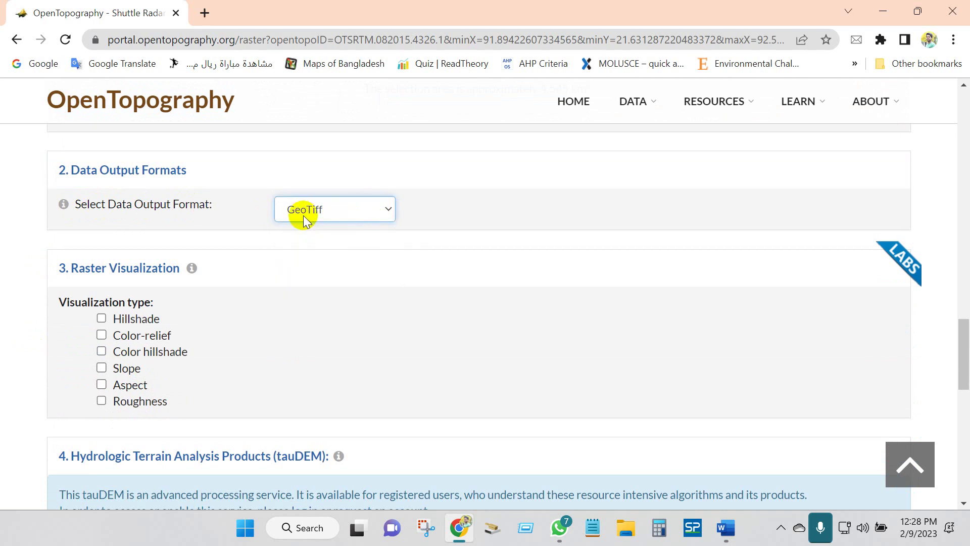
# - Add Hillshade, Slope, Aspect and Roughness visualizations to the OpenTopography job
pyautogui.scroll(-1, 98, 287)
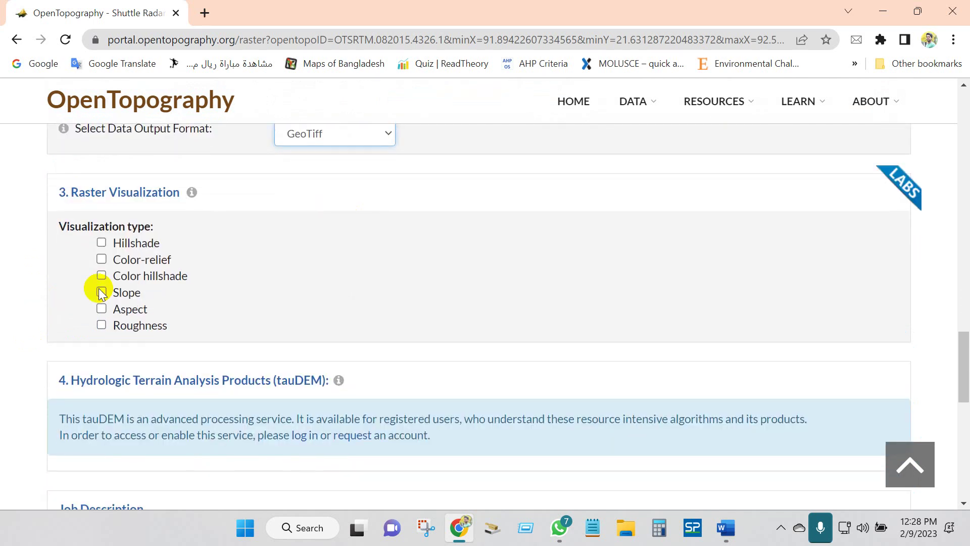
pyautogui.click(102, 244)
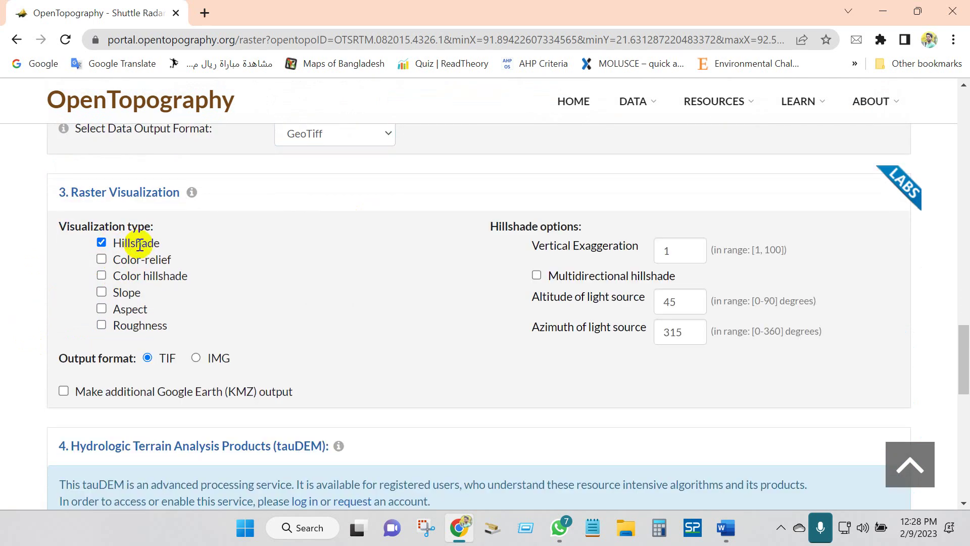
pyautogui.click(102, 292)
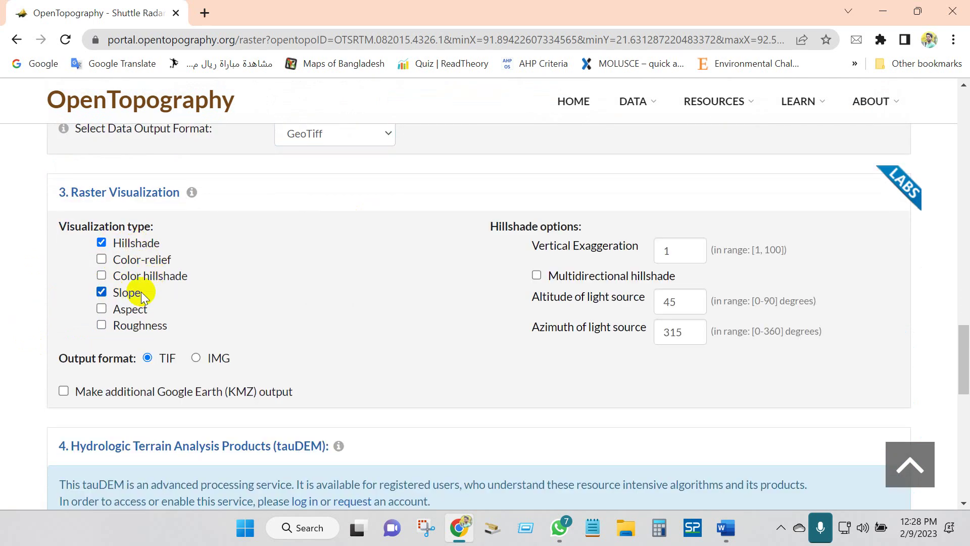
pyautogui.click(102, 309)
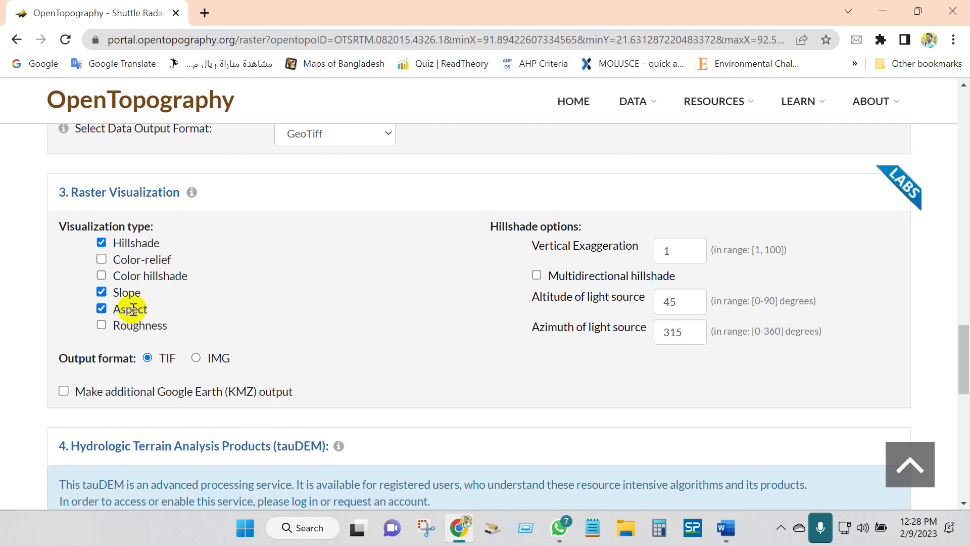
pyautogui.click(103, 326)
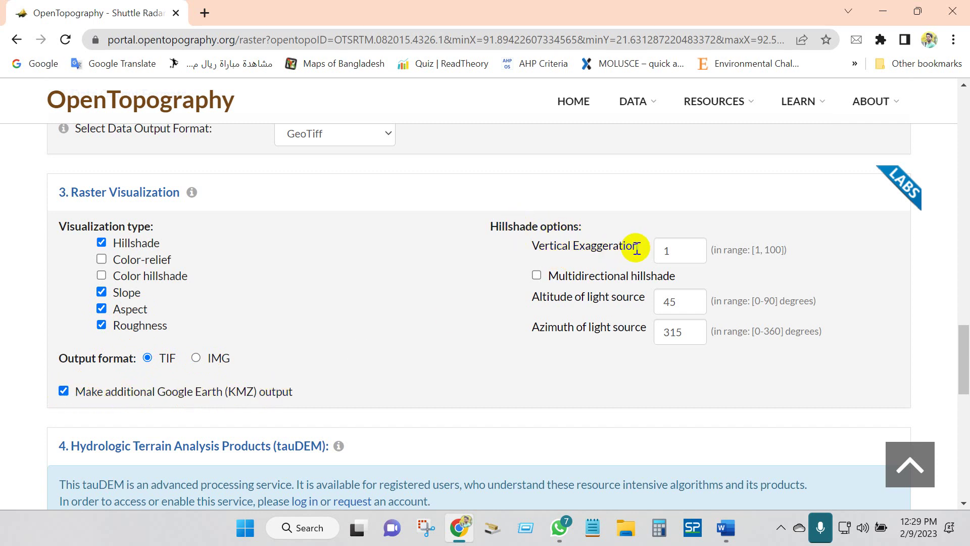
# - Set the hillshade vertical exaggeration to 12
pyautogui.click(670, 250)
pyautogui.write('2')
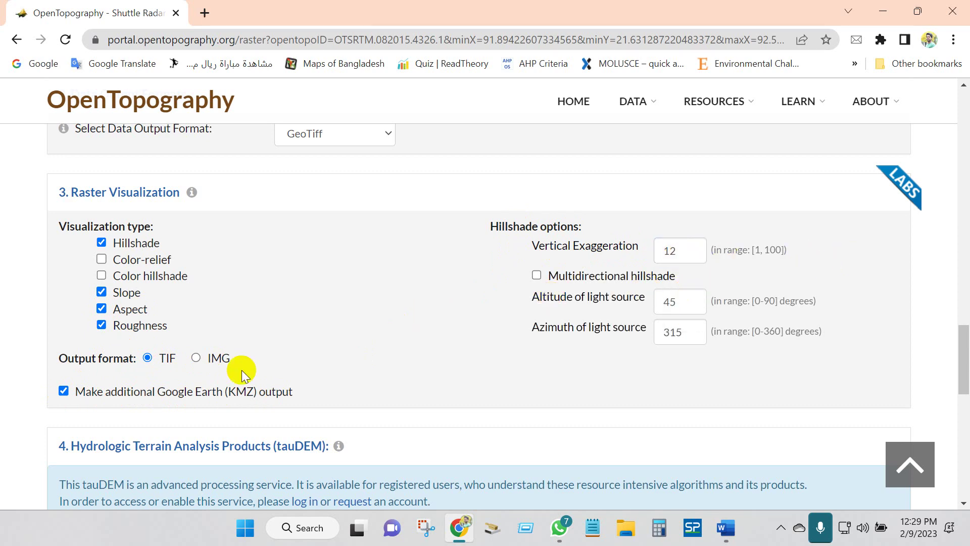
pyautogui.scroll(-5, 12, 384)
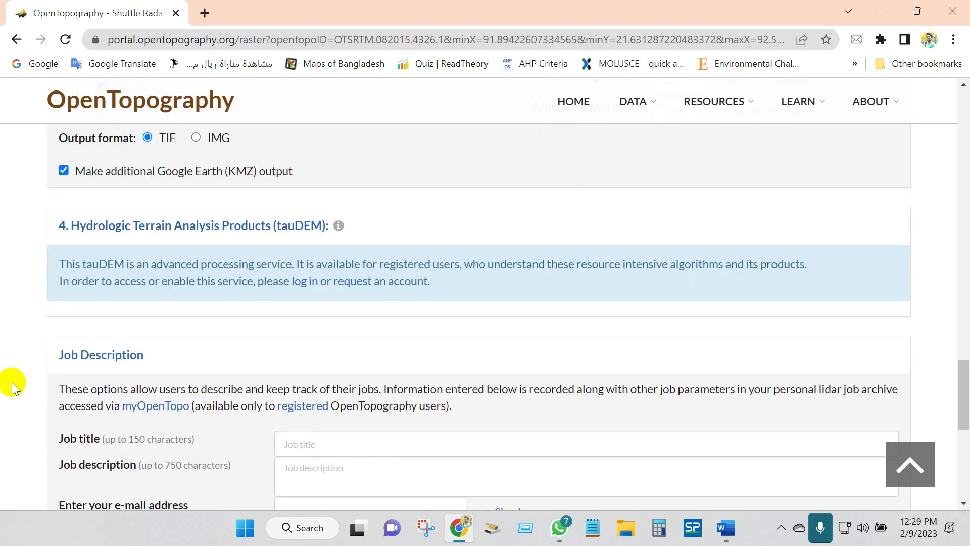
# - Enter job title 'Student', description 'Research Purpose' and the saved notification e-mail address
pyautogui.scroll(-2, 15, 313)
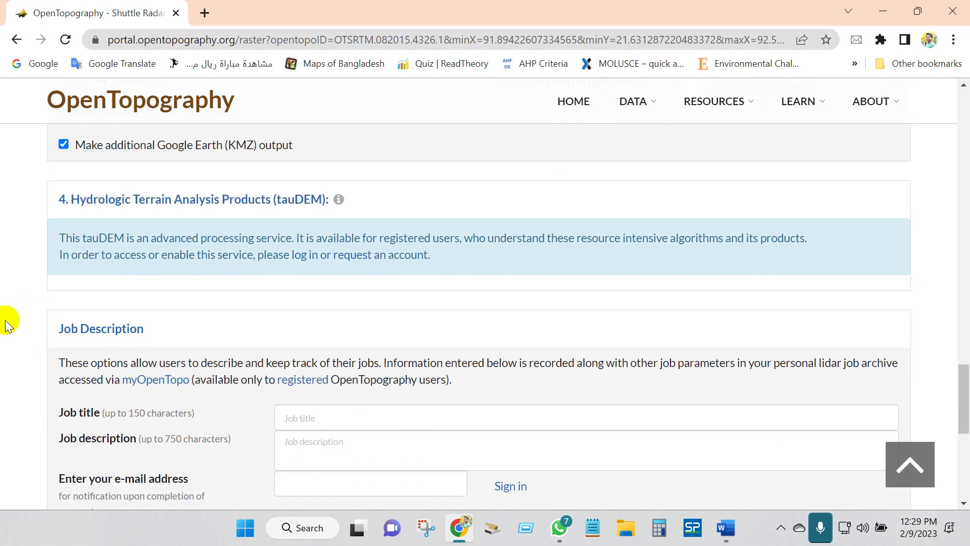
pyautogui.scroll(-1, 8, 324)
pyautogui.click(299, 286)
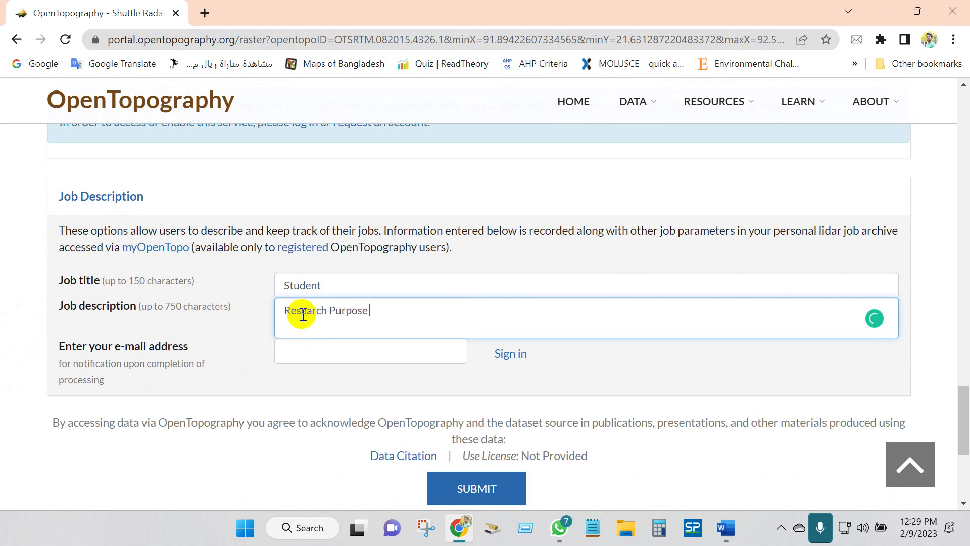
pyautogui.click(312, 350)
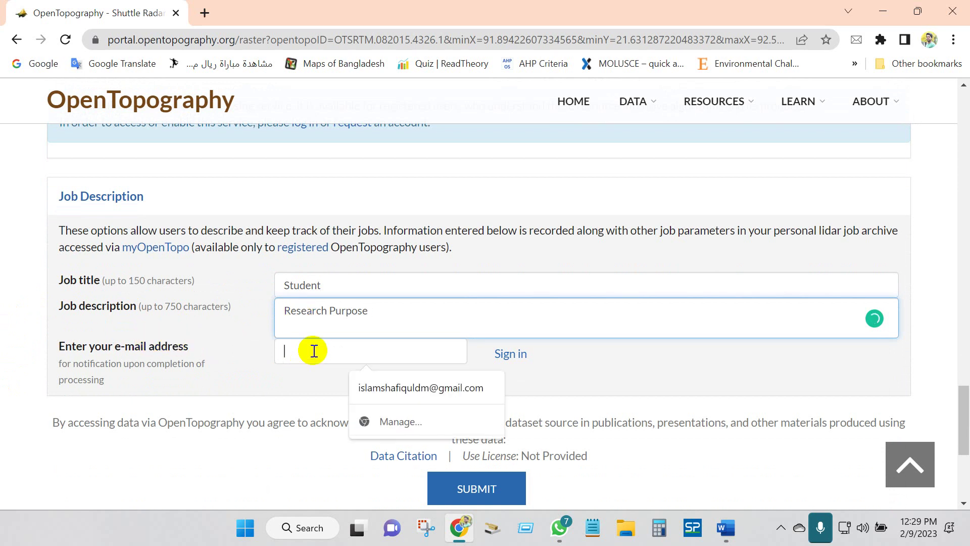
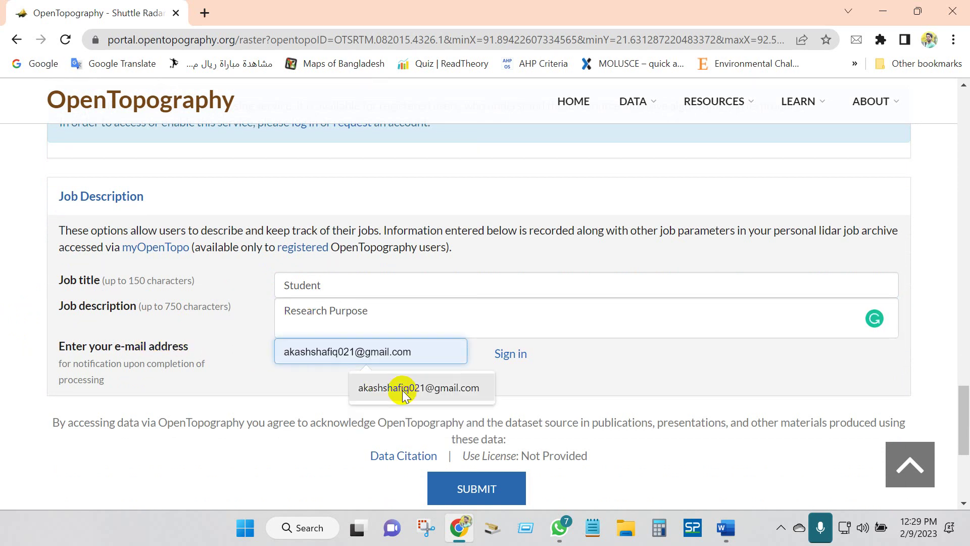
pyautogui.click(399, 389)
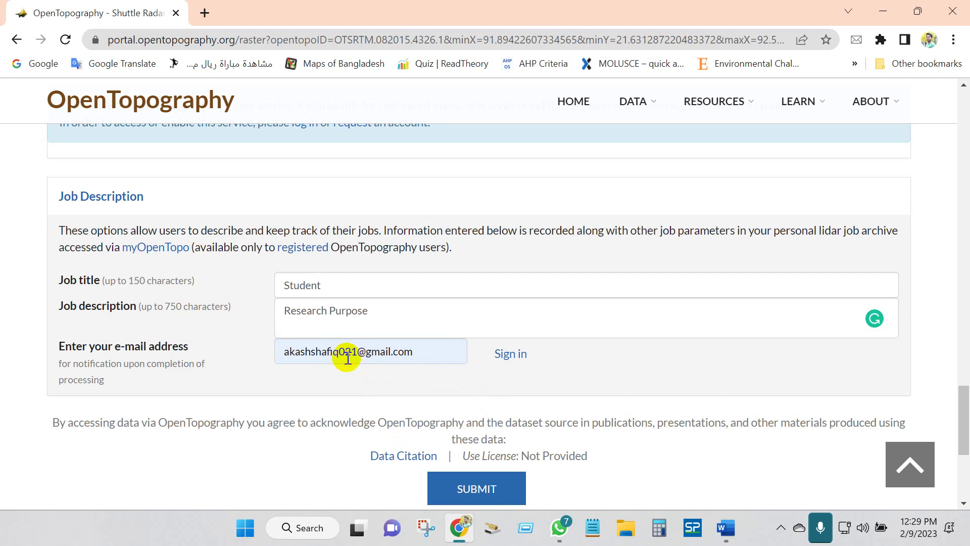
# - Review the dataset citation, close it and submit the raster processing job
pyautogui.scroll(-1, 335, 377)
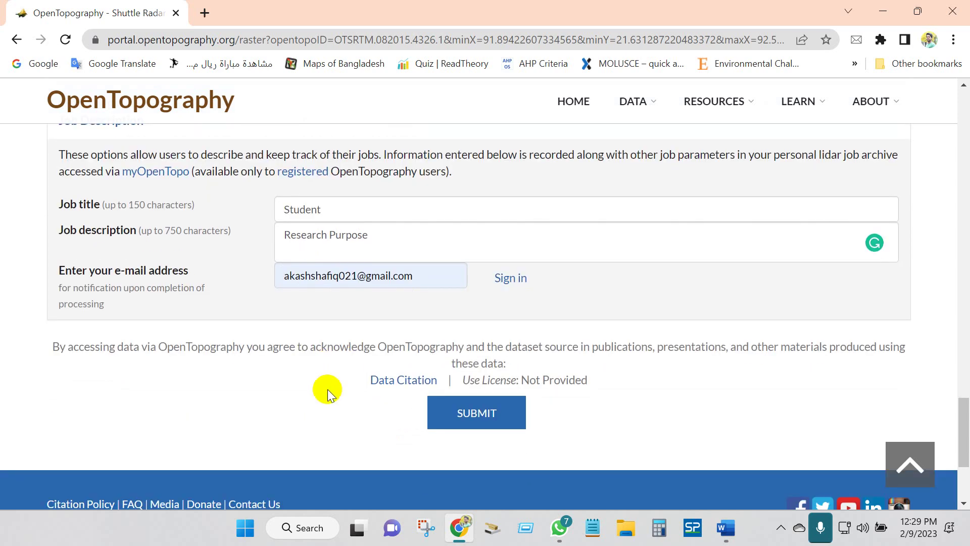
pyautogui.click(396, 380)
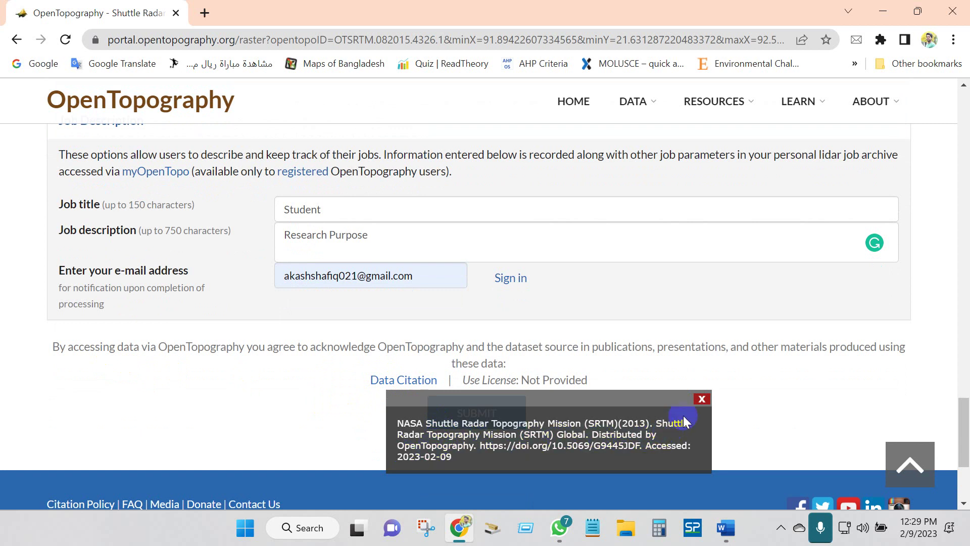
pyautogui.click(702, 400)
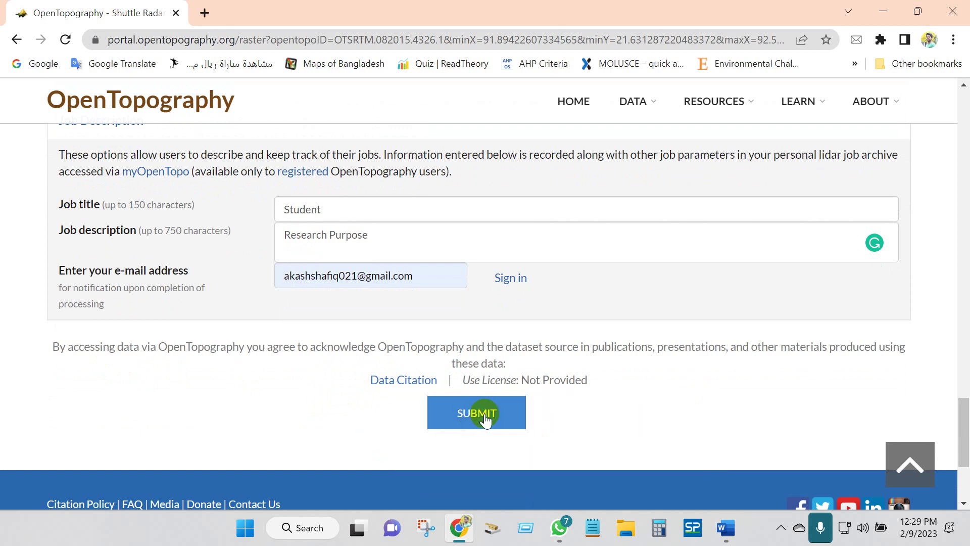
pyautogui.click(483, 418)
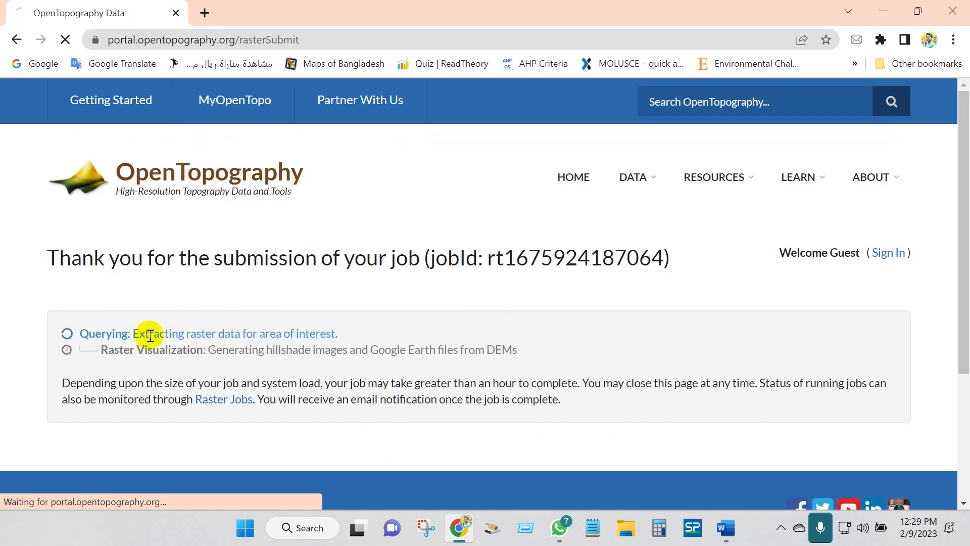
# - Scroll to the finished job's details, which show Done after 51 secs
pyautogui.scroll(-3, 182, 278)
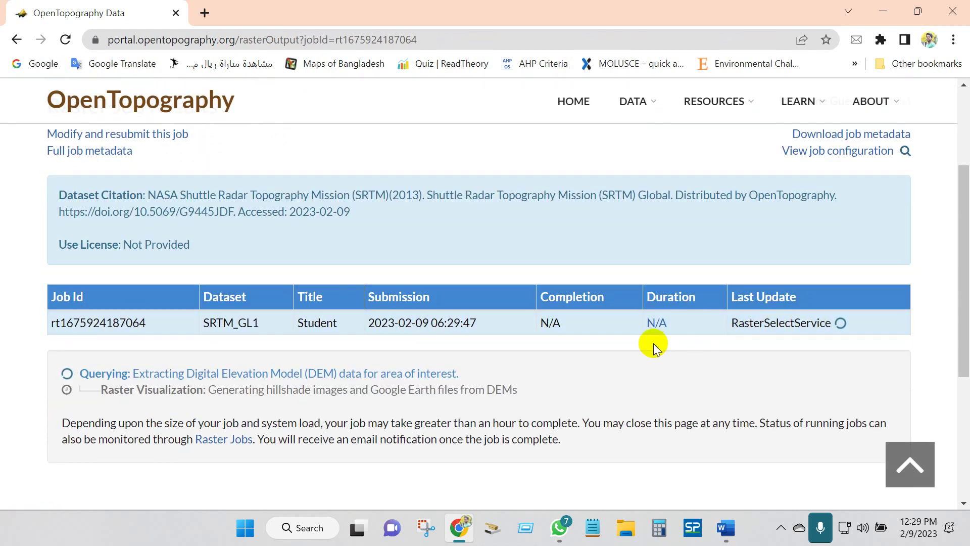
pyautogui.scroll(-1, 650, 340)
pyautogui.moveTo(649, 340); pyautogui.dragTo(612, 310)
pyautogui.click(613, 310)
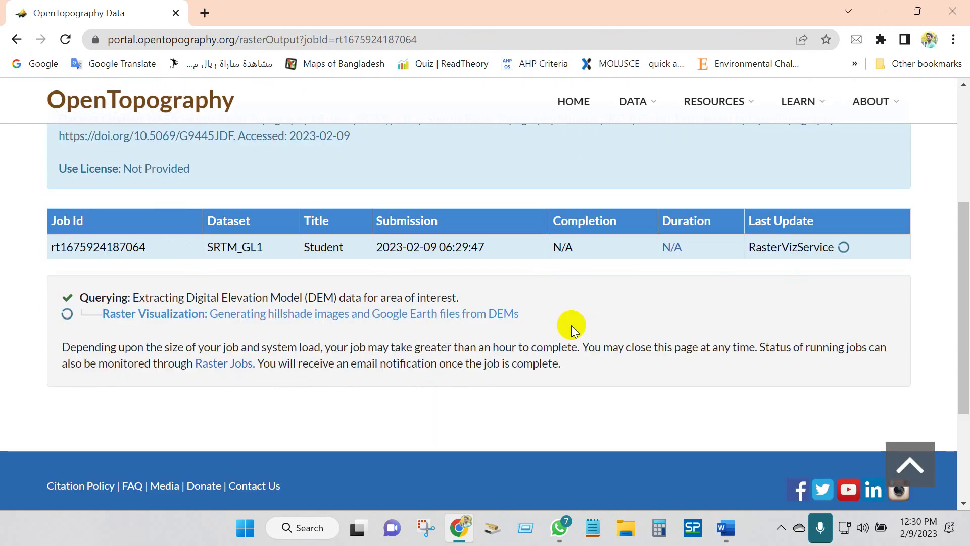
pyautogui.scroll(-3, 398, 344)
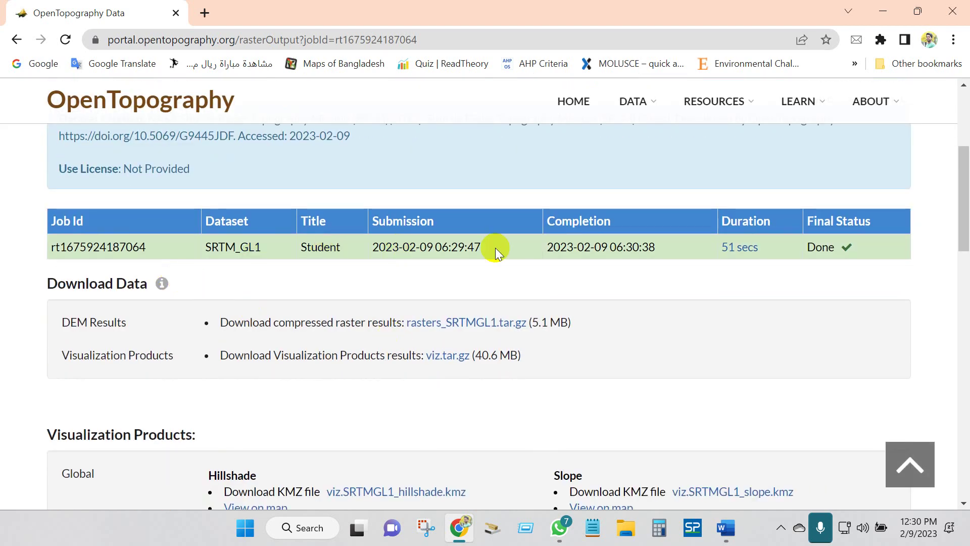
pyautogui.moveTo(821, 220); pyautogui.dragTo(853, 244)
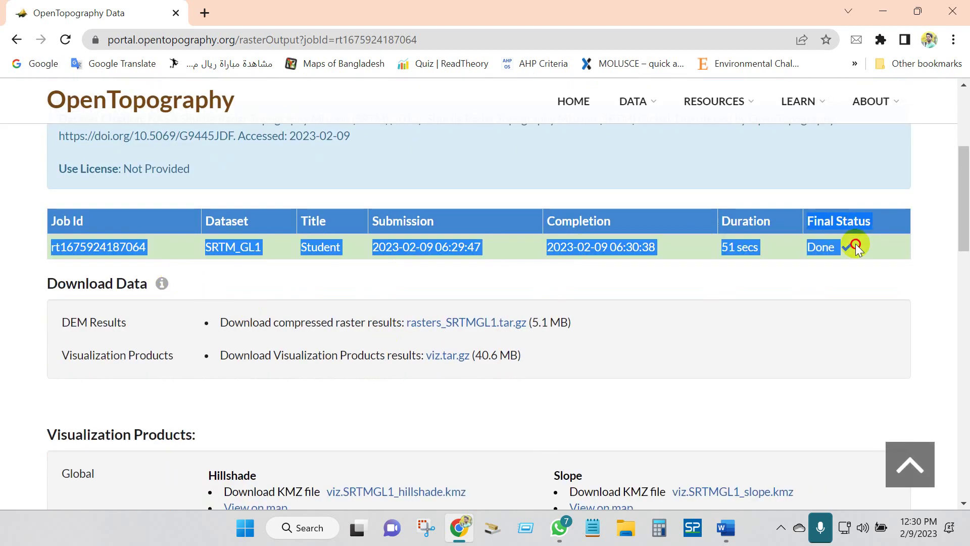
pyautogui.click(822, 244)
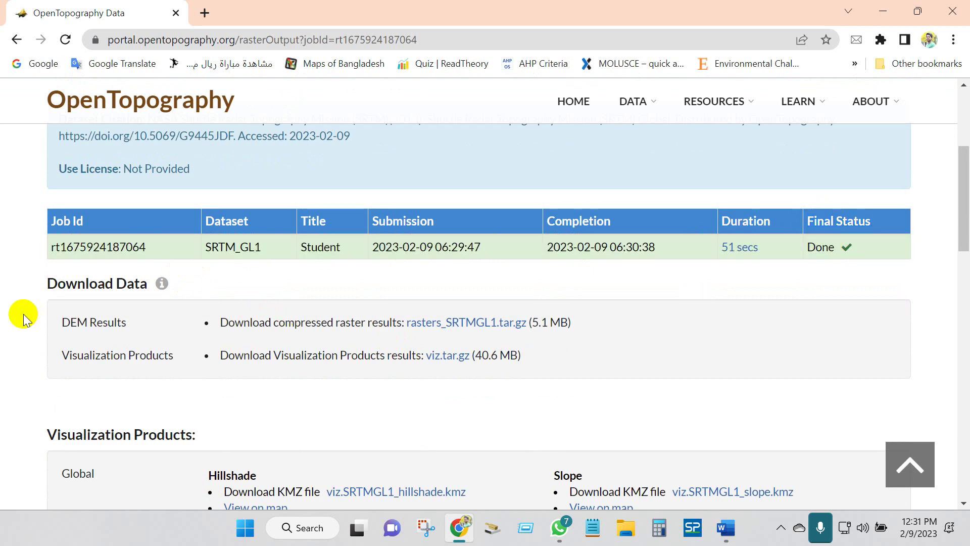
# - Look over the DEM Results lines for rasters_SRTMGL1.tar.gz and viz.tar.gz
pyautogui.scroll(-1, 23, 308)
pyautogui.moveTo(65, 247); pyautogui.dragTo(130, 247)
pyautogui.click(249, 247)
pyautogui.moveTo(288, 249); pyautogui.dragTo(615, 250)
pyautogui.click(615, 250)
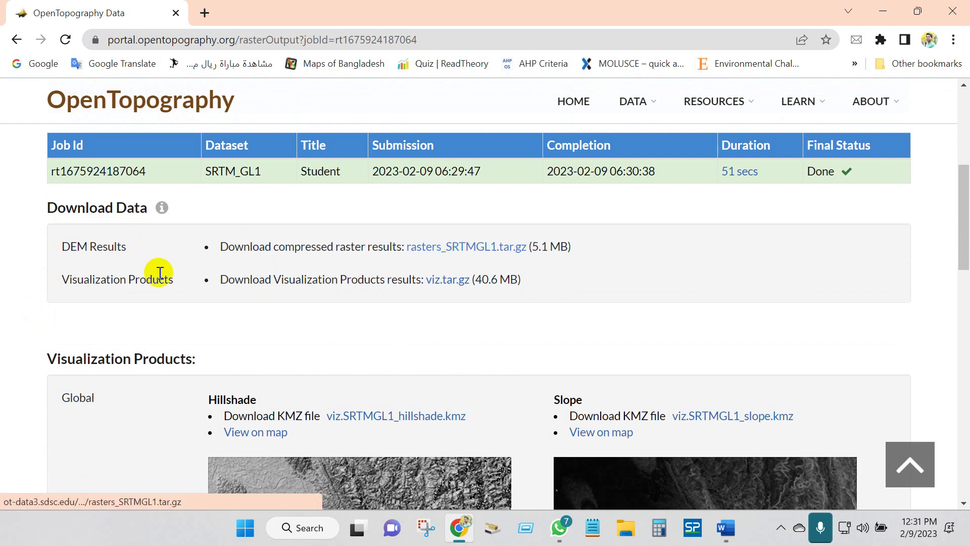
pyautogui.moveTo(221, 279); pyautogui.dragTo(539, 278)
pyautogui.click(539, 279)
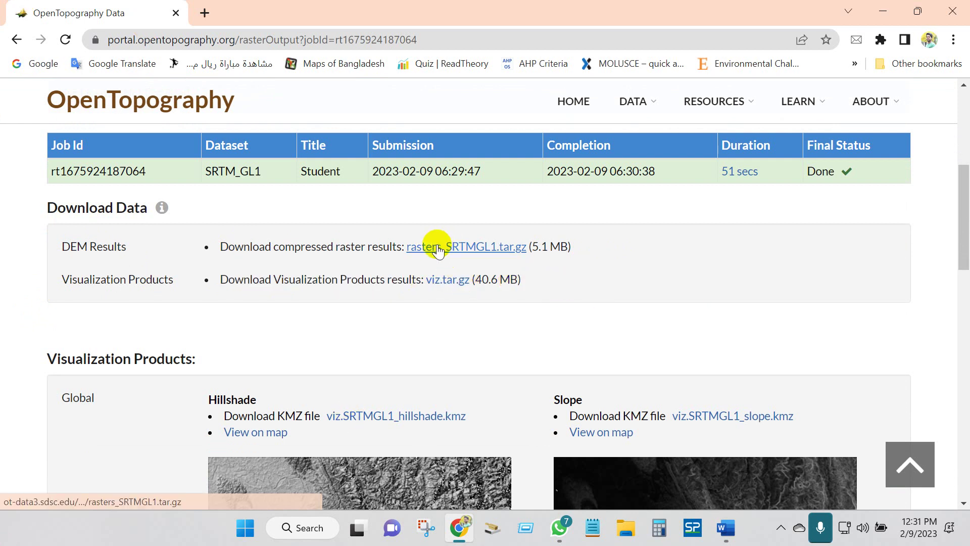
# - Download rasters_SRTMGL1.tar.gz with Free Download Manager, then hide the manager
pyautogui.rightClick(437, 251)
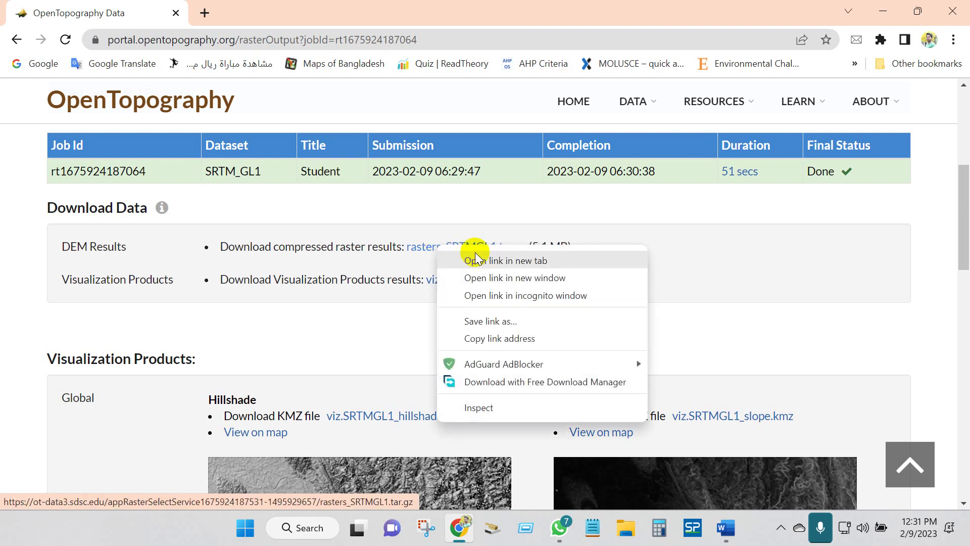
pyautogui.click(467, 256)
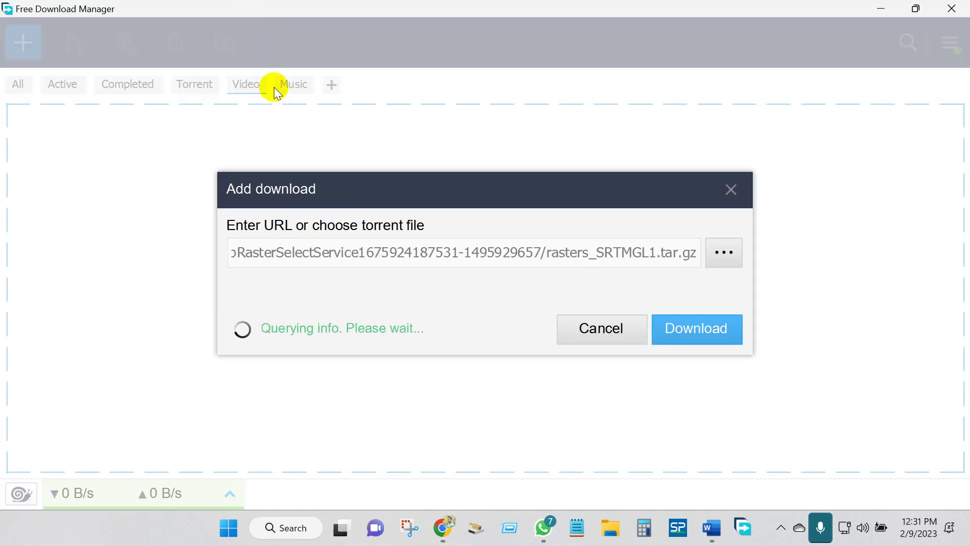
pyautogui.click(690, 348)
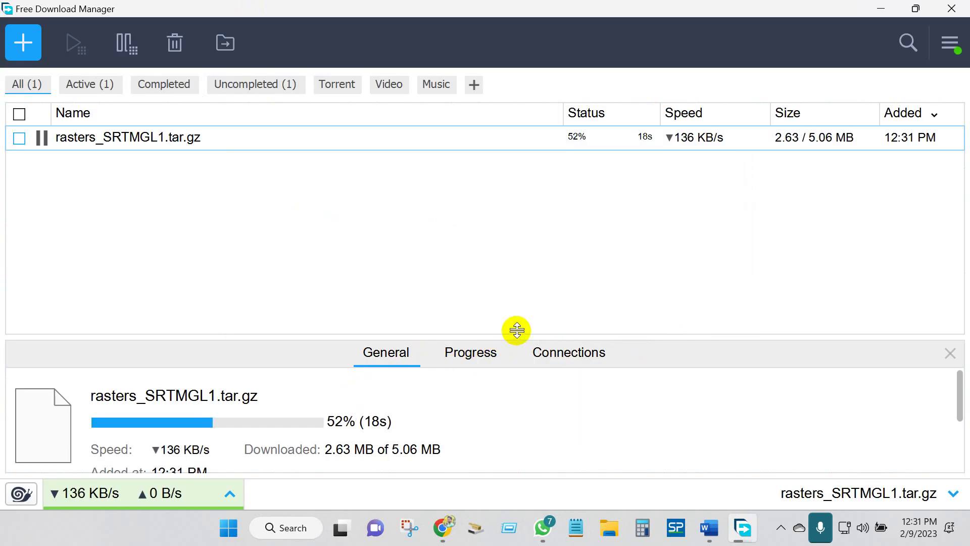
pyautogui.click(880, 11)
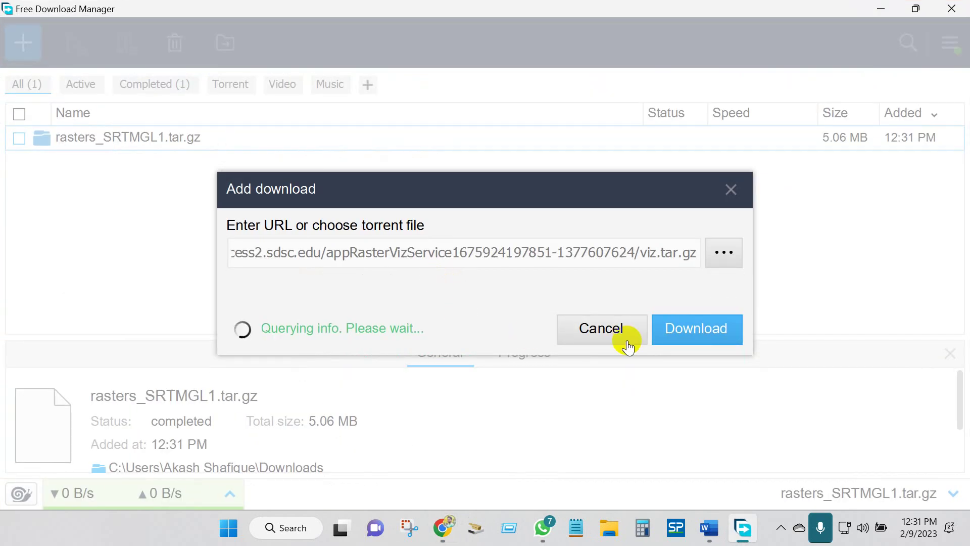
# - Start downloading viz.tar.gz and hide Free Download Manager again
pyautogui.click(689, 329)
pyautogui.scroll(-2, 381, 416)
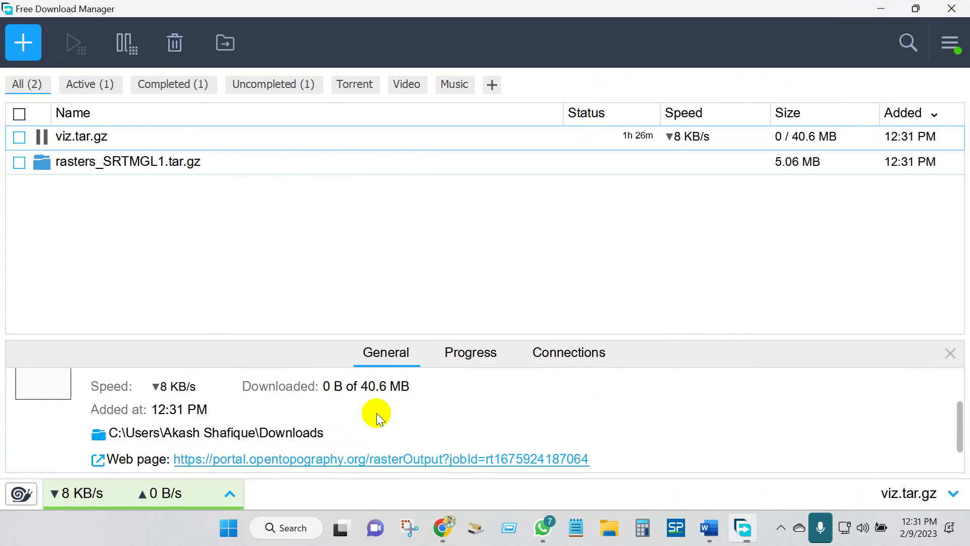
pyautogui.scroll(2, 380, 418)
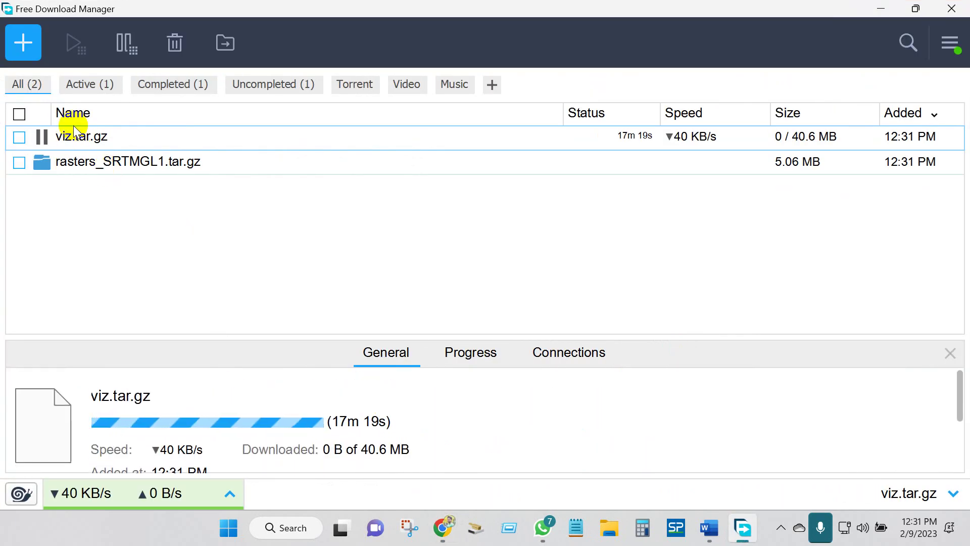
pyautogui.click(879, 9)
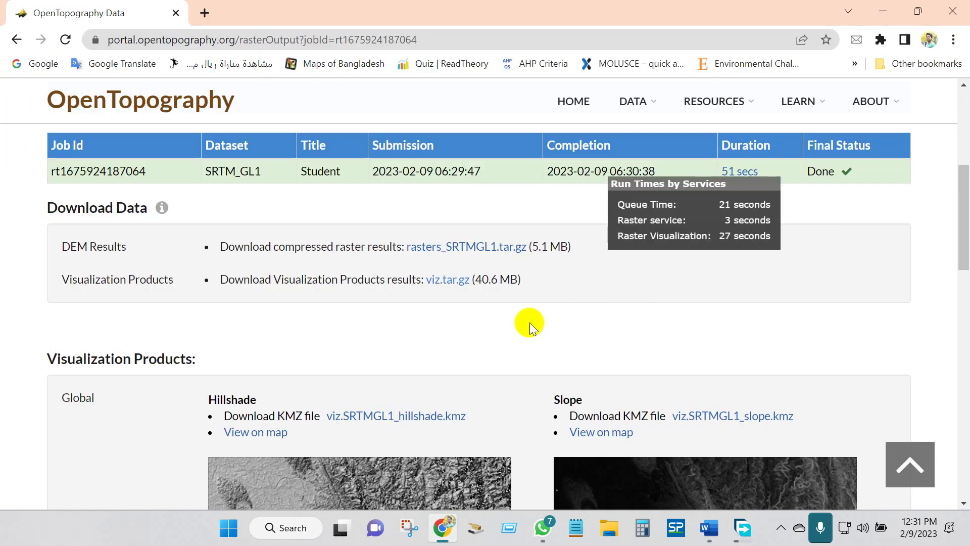
pyautogui.scroll(-5, 530, 322)
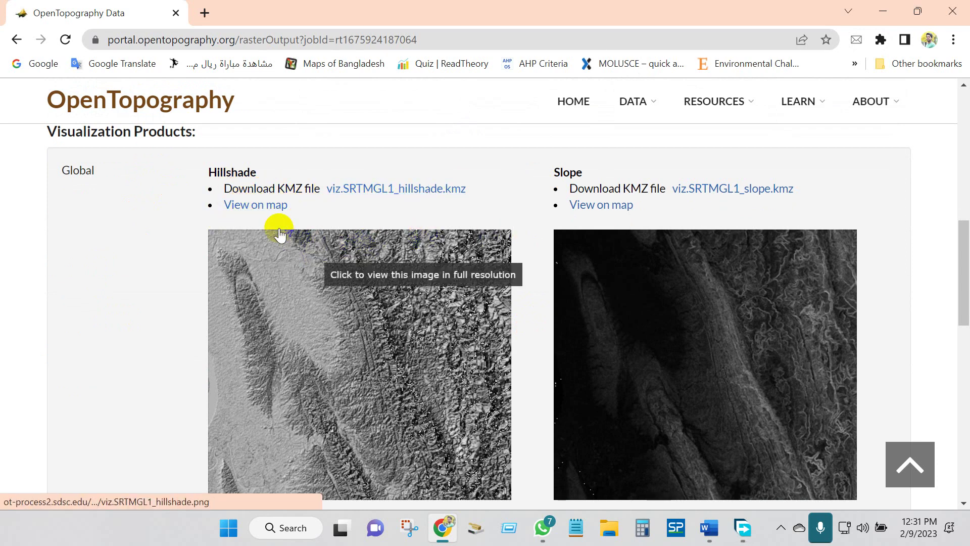
pyautogui.click(241, 207)
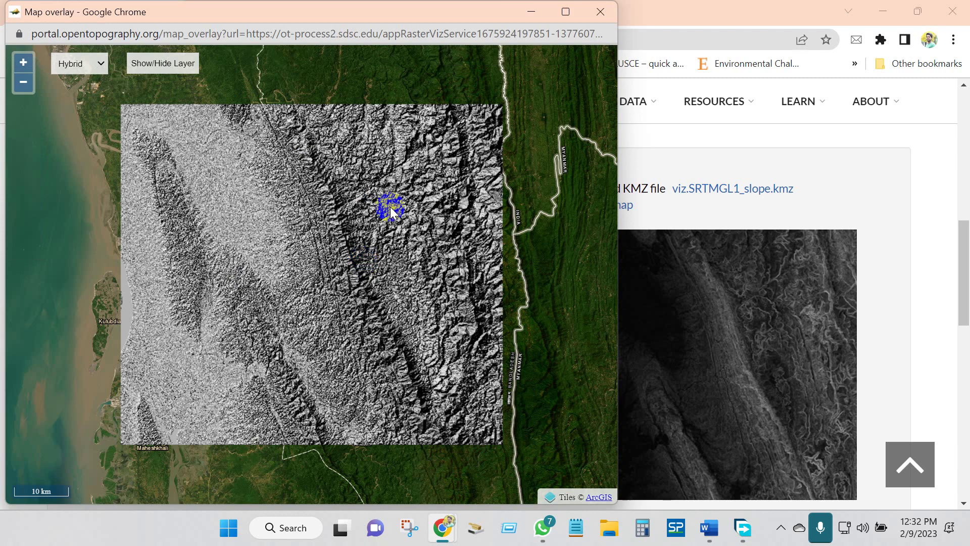
pyautogui.click(600, 12)
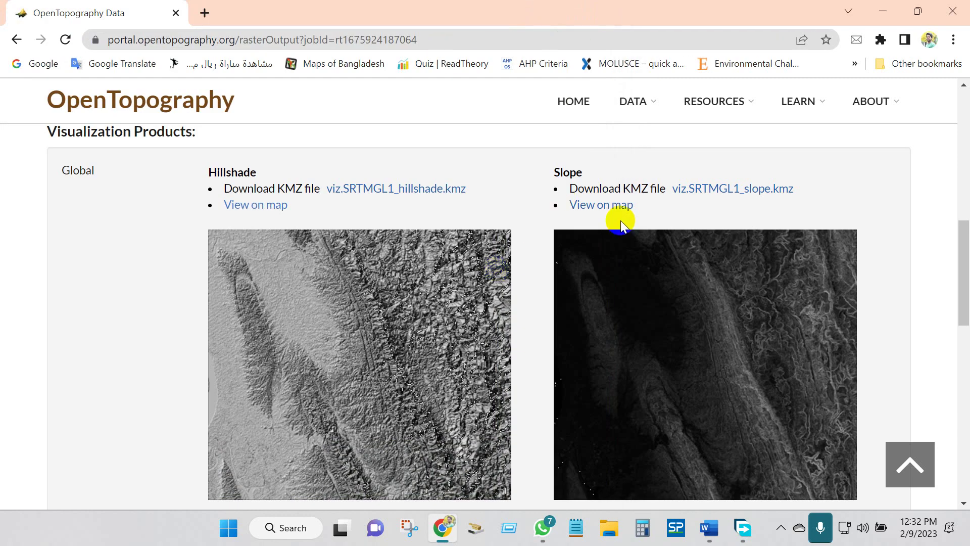
pyautogui.scroll(-2, 631, 292)
pyautogui.scroll(2, 656, 288)
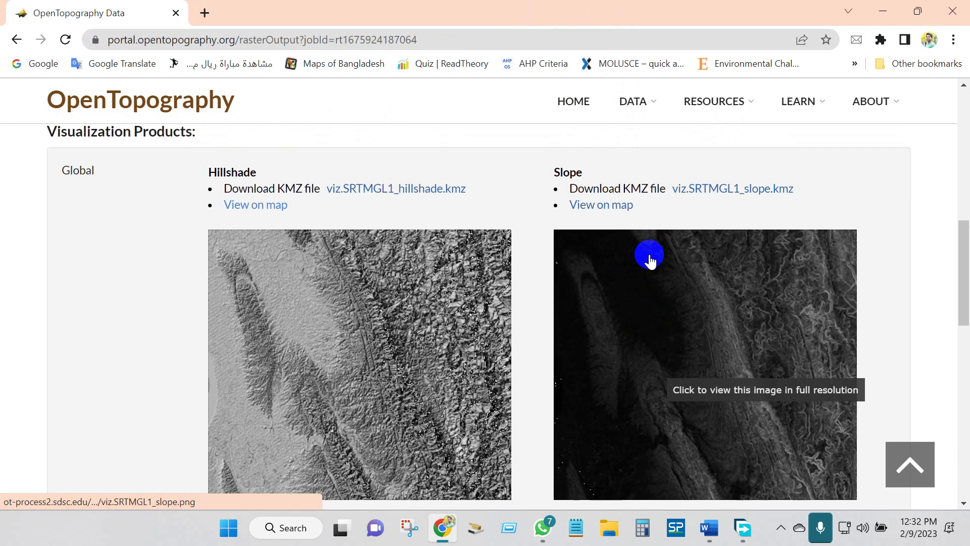
pyautogui.click(591, 206)
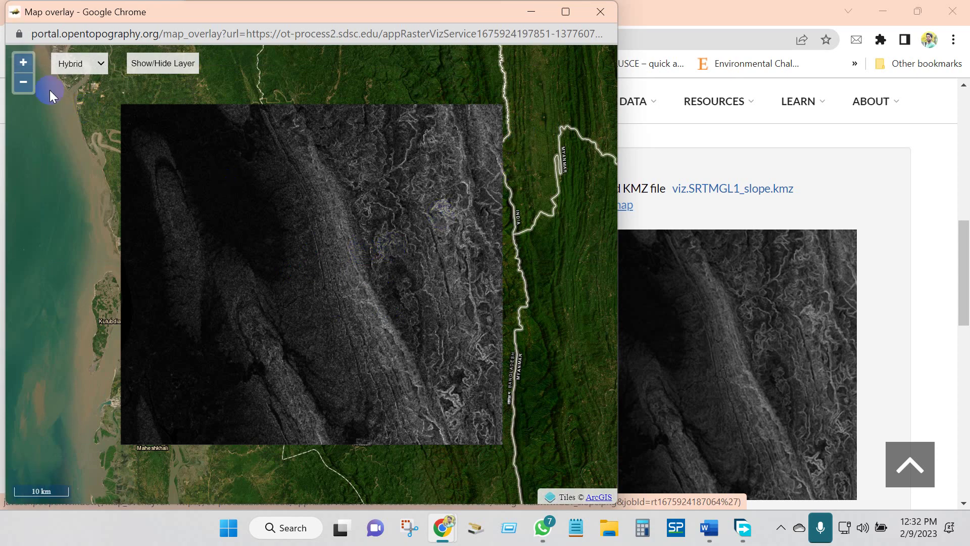
pyautogui.doubleClick(307, 263)
pyautogui.doubleClick(356, 312)
pyautogui.doubleClick(322, 295)
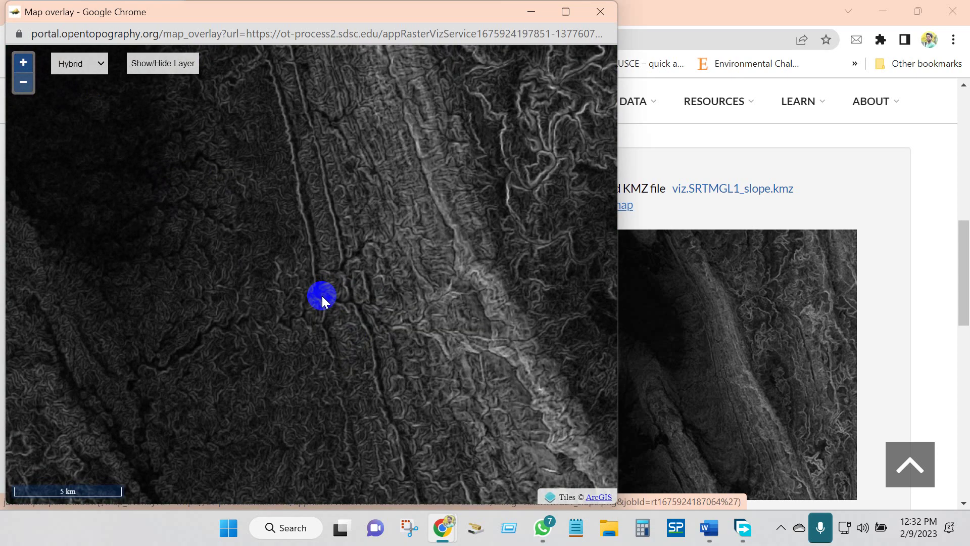
pyautogui.doubleClick(322, 296)
pyautogui.scroll(-4, 323, 295)
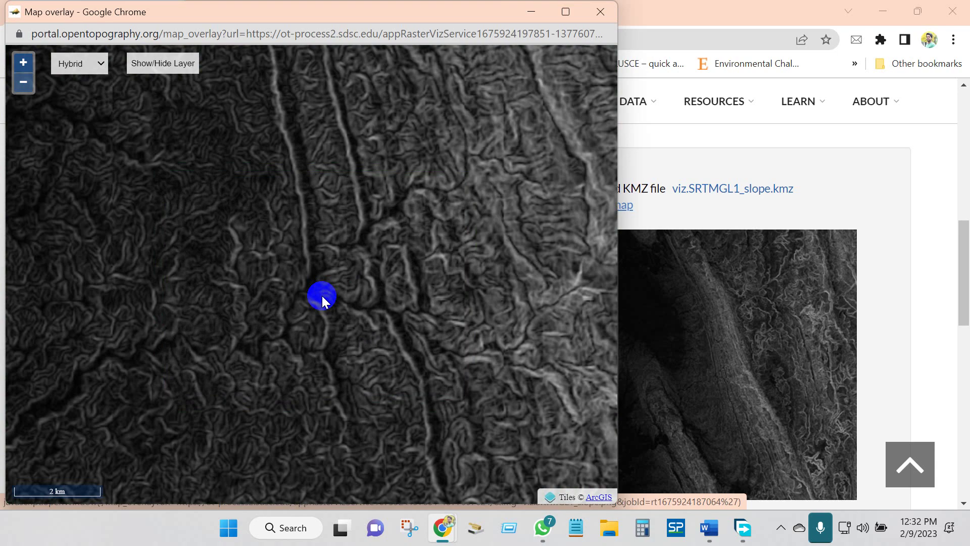
pyautogui.scroll(-2, 323, 295)
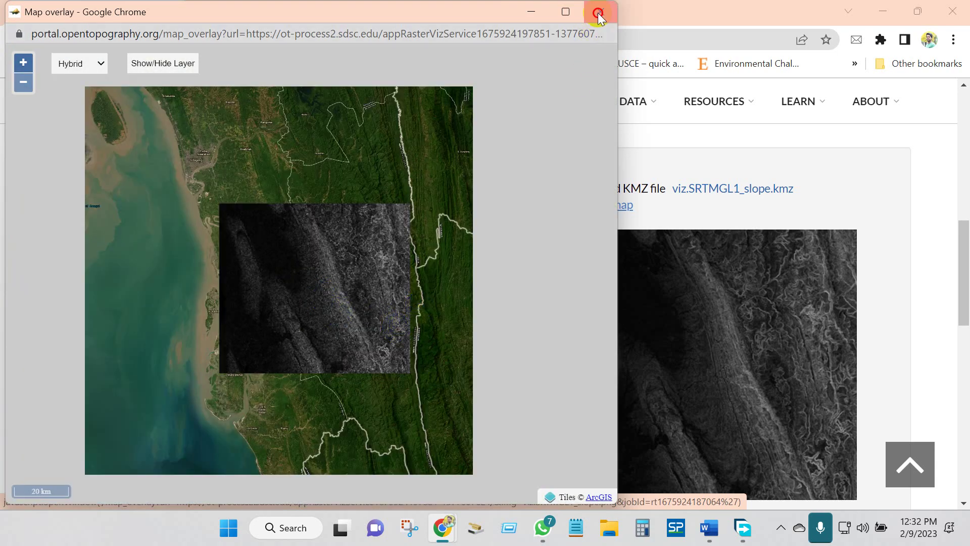
pyautogui.click(598, 13)
pyautogui.scroll(-9, 513, 263)
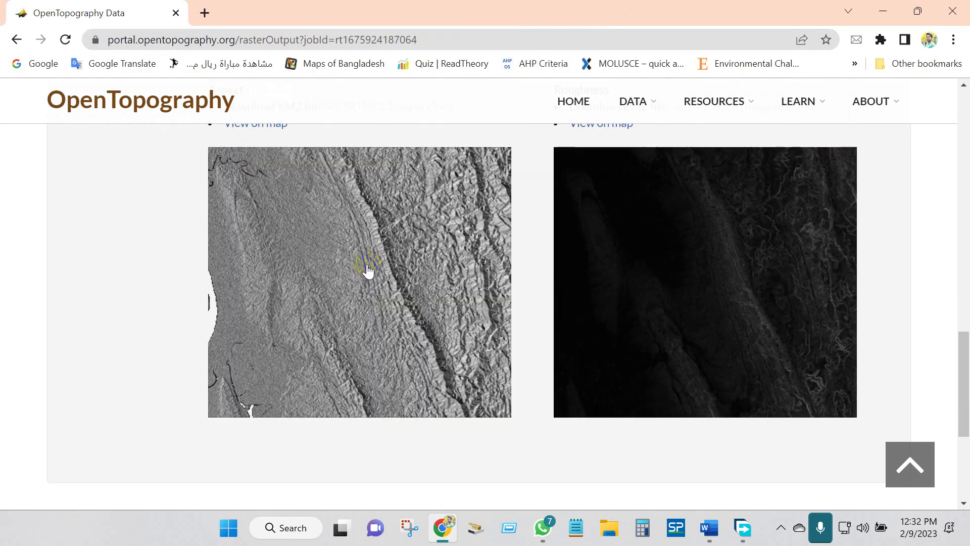
pyautogui.scroll(-4, 399, 297)
pyautogui.scroll(6, 399, 297)
pyautogui.click(573, 275)
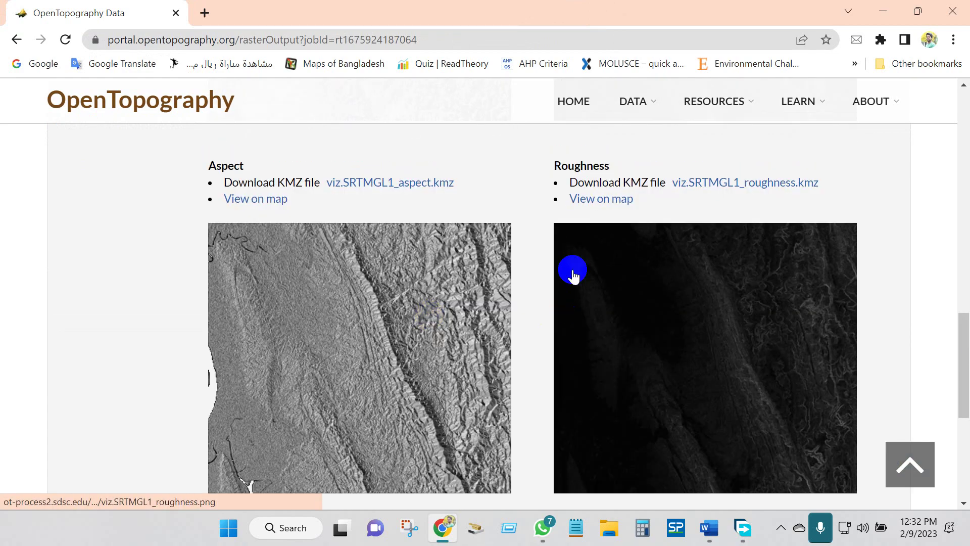
# - Download the 5.61 MB viz.SRTMGL1_slope.kmz into Downloads, then hide Free Download Manager
pyautogui.scroll(1, 593, 247)
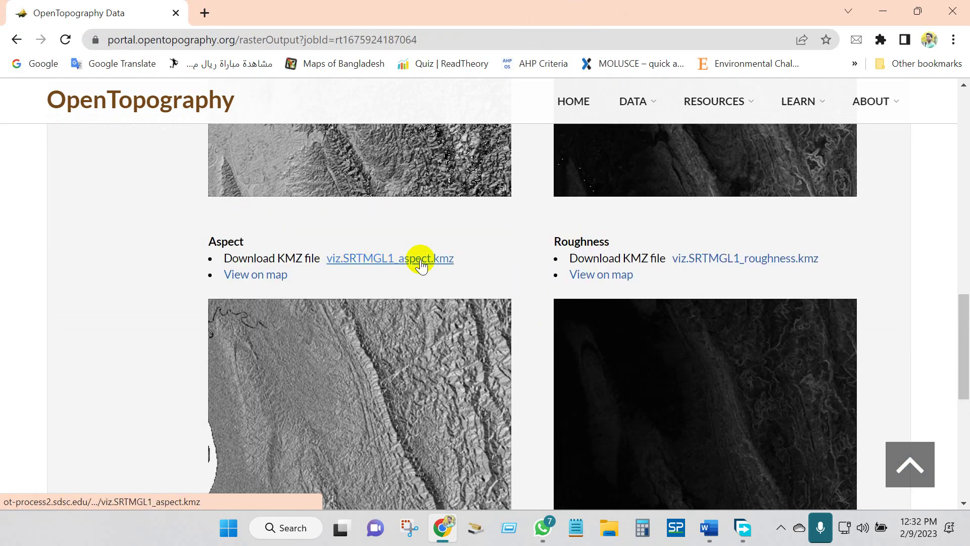
pyautogui.scroll(10, 269, 303)
pyautogui.scroll(-2, 303, 293)
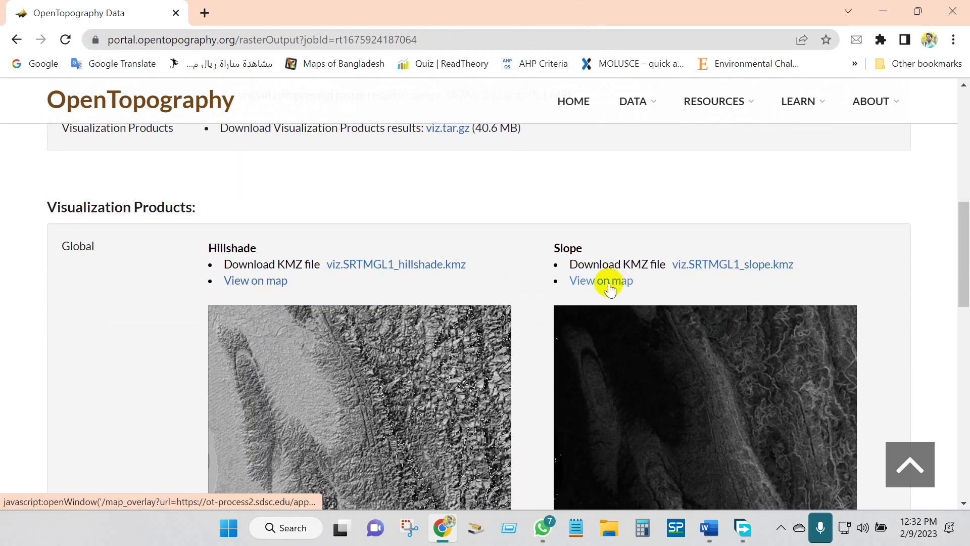
pyautogui.scroll(-6, 489, 305)
pyautogui.scroll(5, 535, 340)
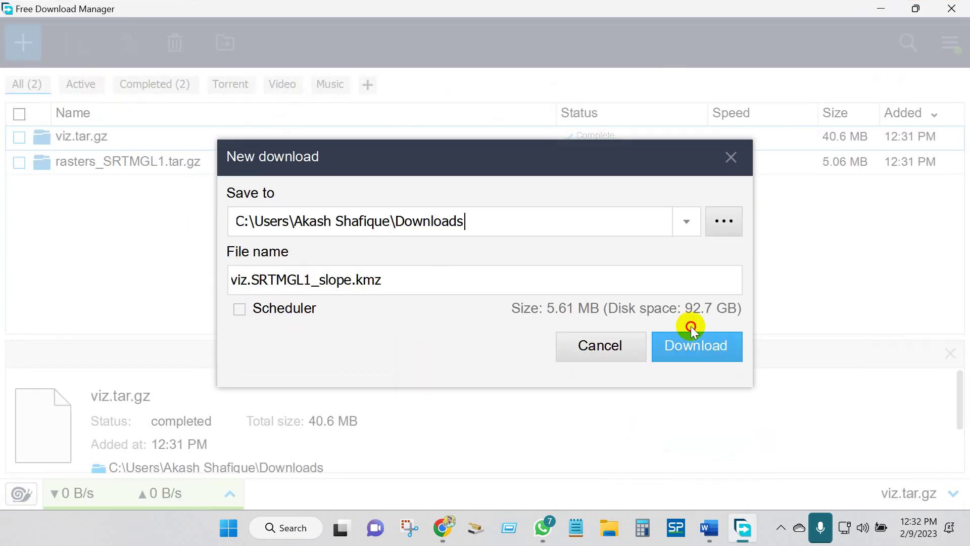
pyautogui.click(678, 347)
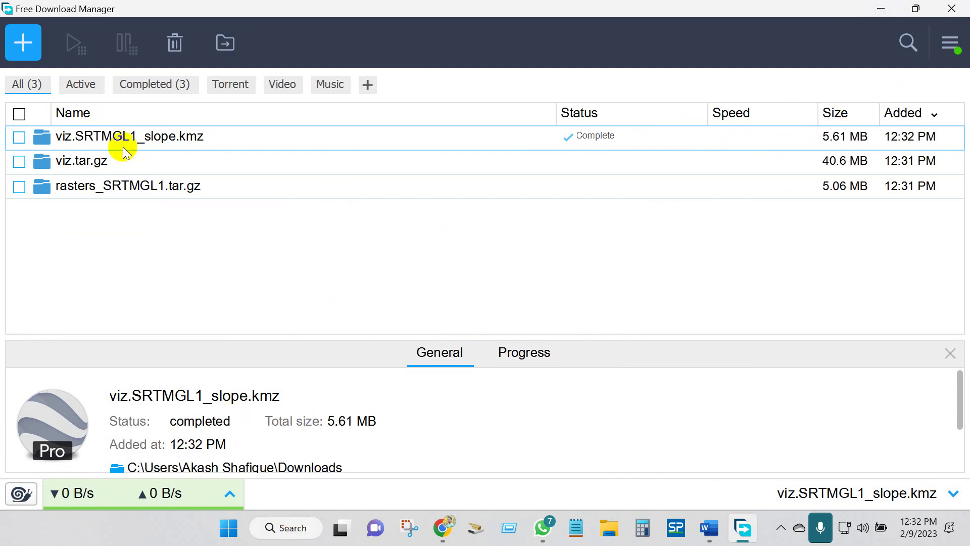
pyautogui.moveTo(857, 10); pyautogui.dragTo(847, 71)
pyautogui.click(869, 47)
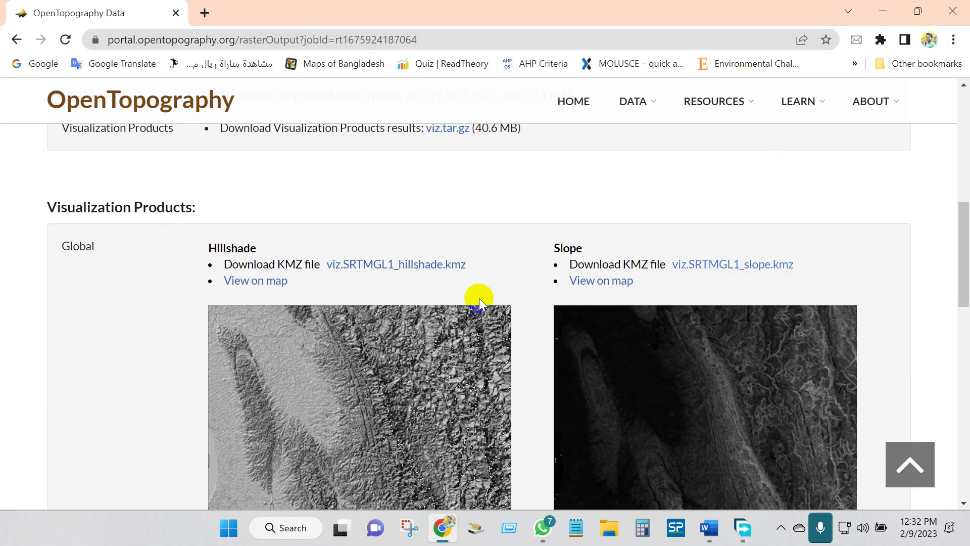
# - Extract viz.tar.gz in the Downloads folder with 7-Zip
pyautogui.click(611, 534)
pyautogui.click(78, 213)
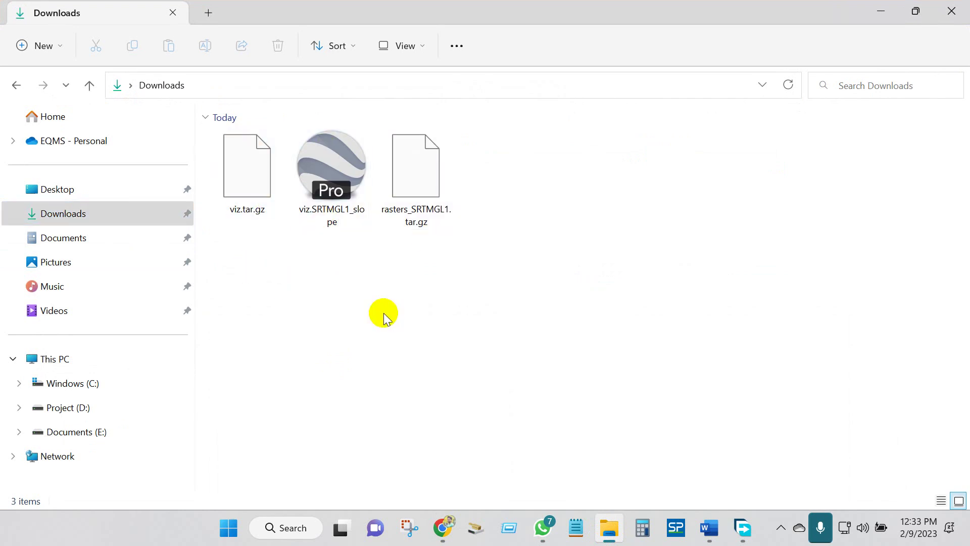
pyautogui.rightClick(236, 175)
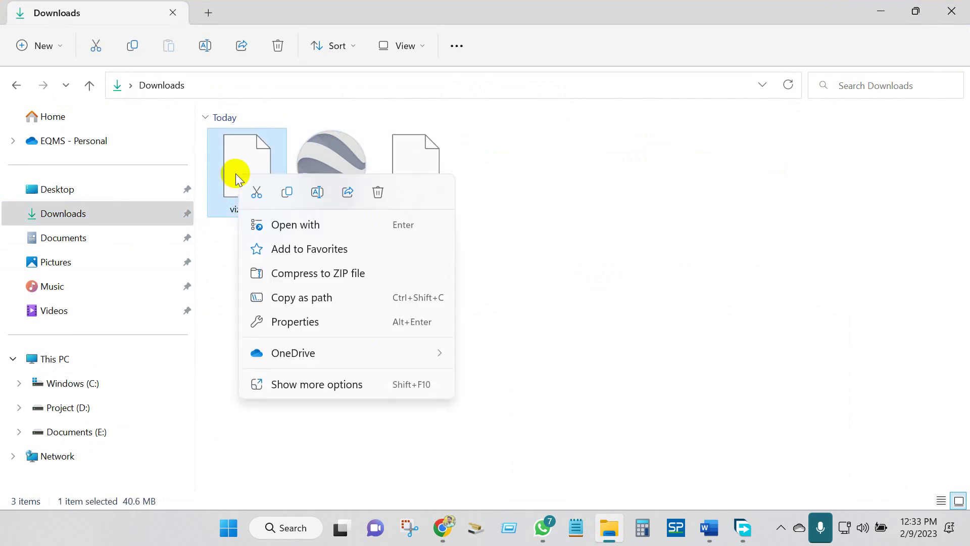
pyautogui.click(297, 385)
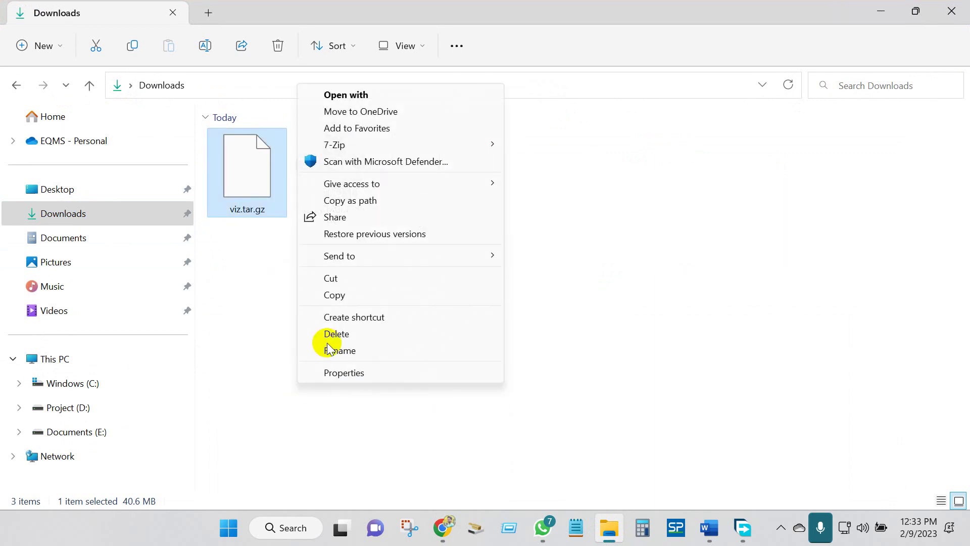
pyautogui.moveTo(366, 147)
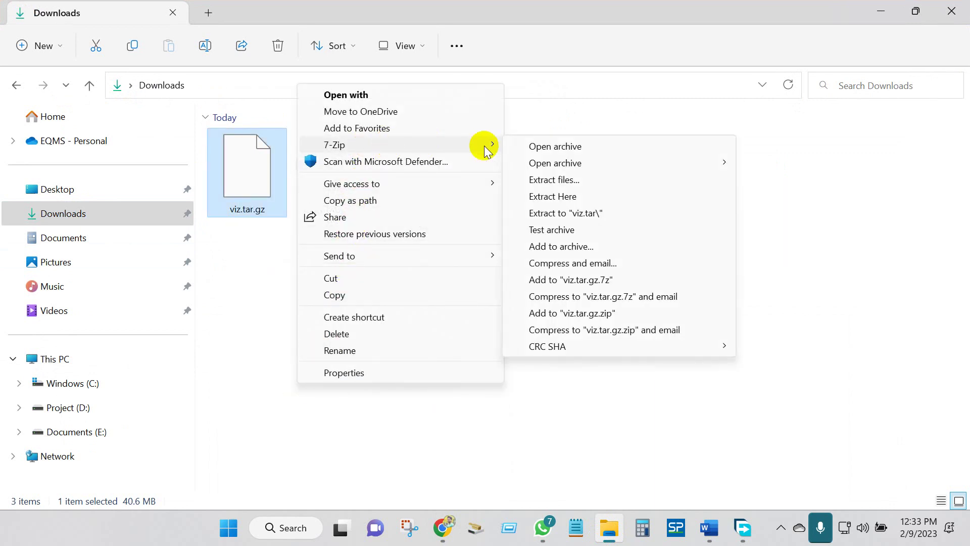
pyautogui.click(556, 179)
pyautogui.click(469, 359)
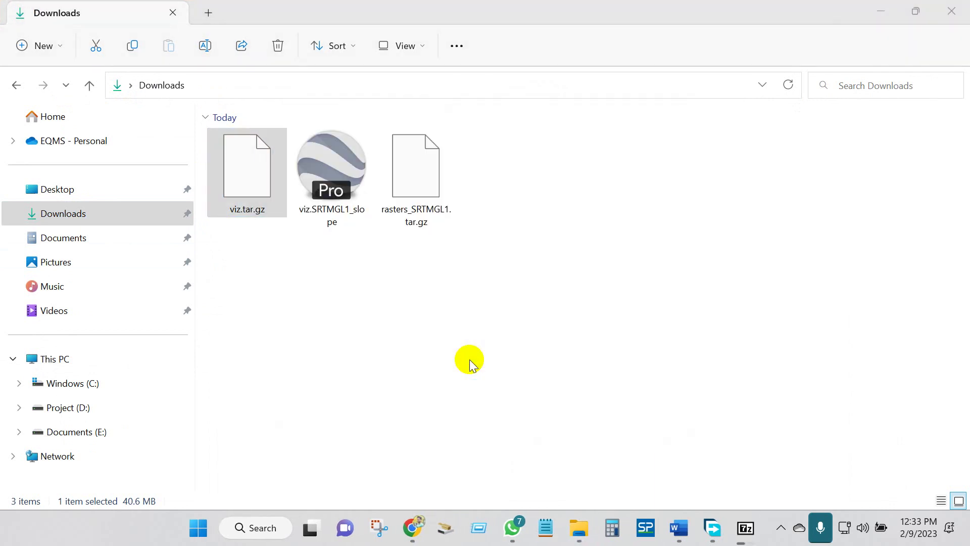
# - Browse the extracted viz folder as large thumbnails, then return to Downloads
pyautogui.doubleClick(500, 186)
pyautogui.doubleClick(241, 184)
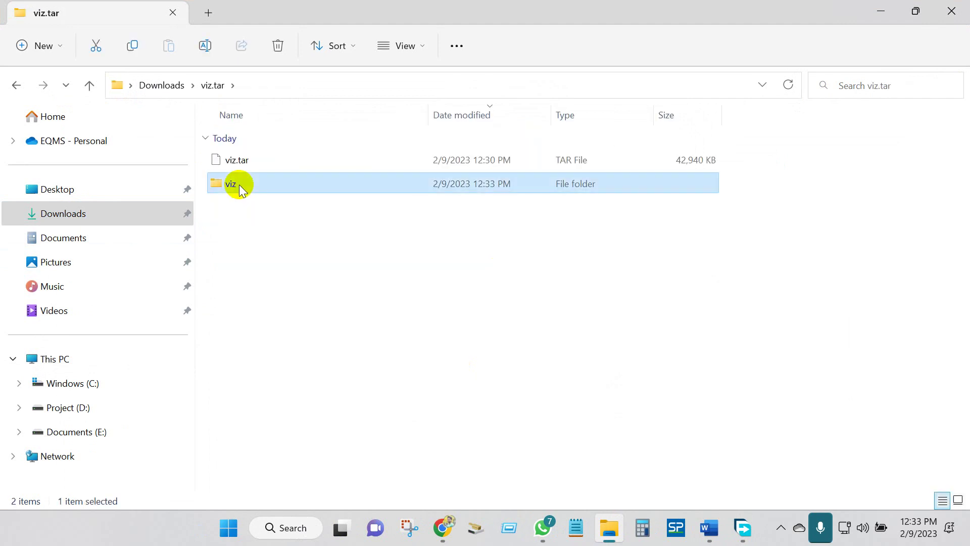
pyautogui.click(957, 500)
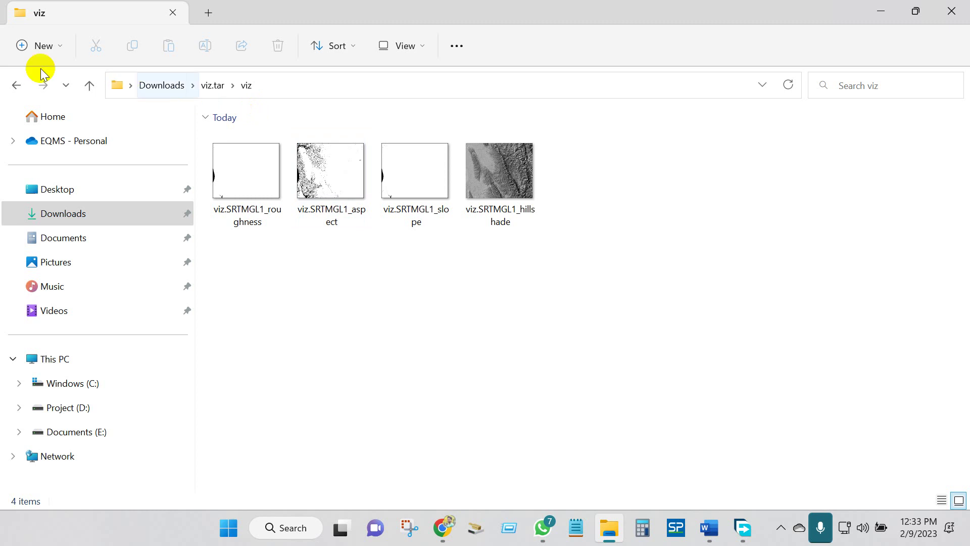
pyautogui.click(17, 85)
pyautogui.click(249, 260)
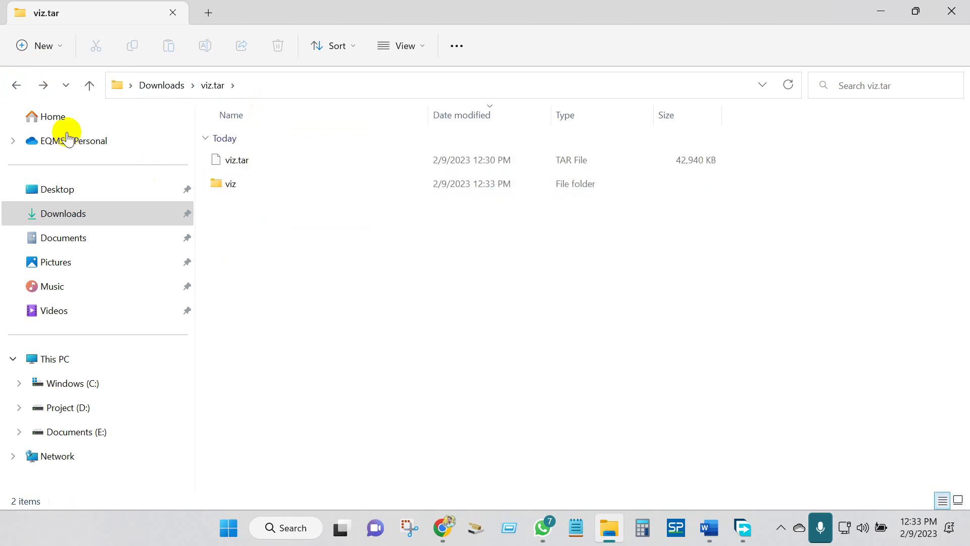
pyautogui.click(9, 82)
# - Extract rasters_SRTMGL1.tar.gz with 7-Zip
pyautogui.click(423, 257)
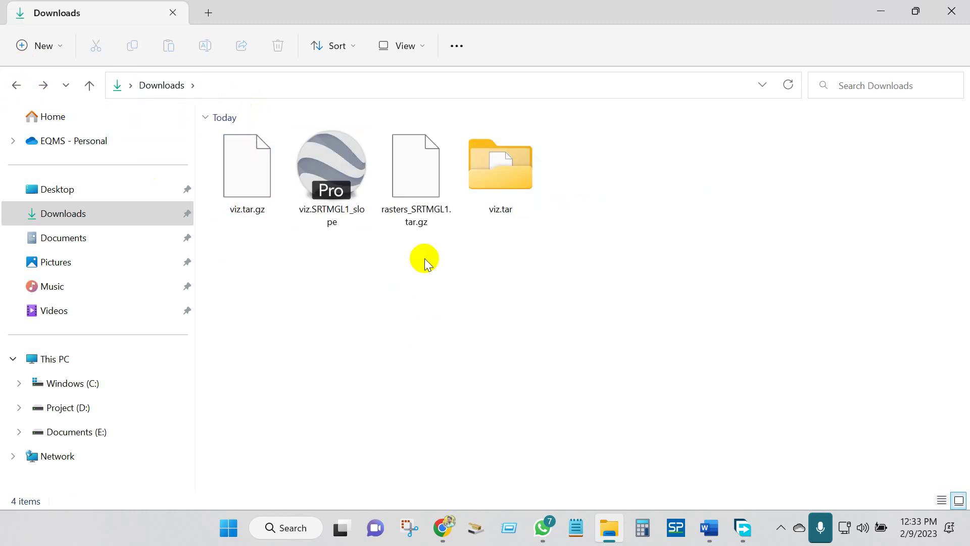
pyautogui.rightClick(407, 190)
pyautogui.click(457, 399)
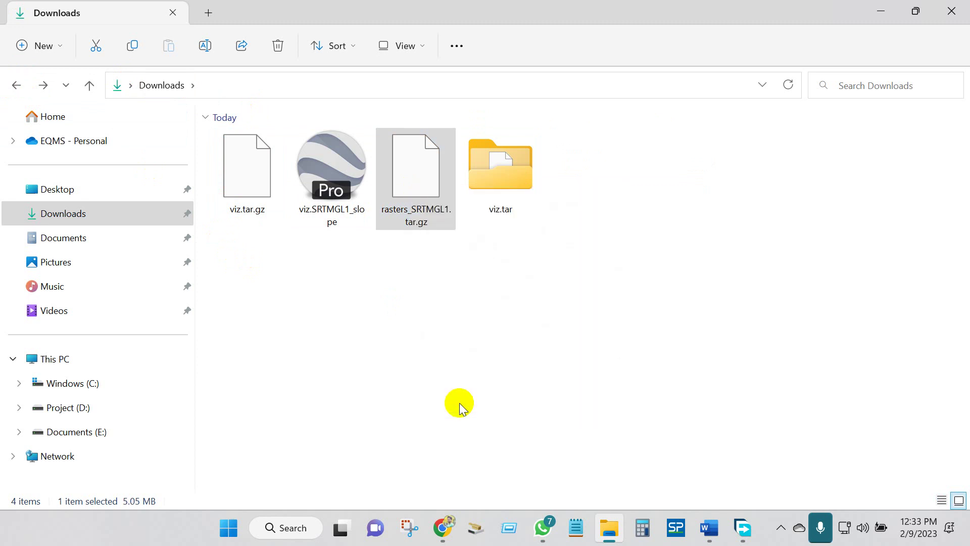
pyautogui.moveTo(621, 162)
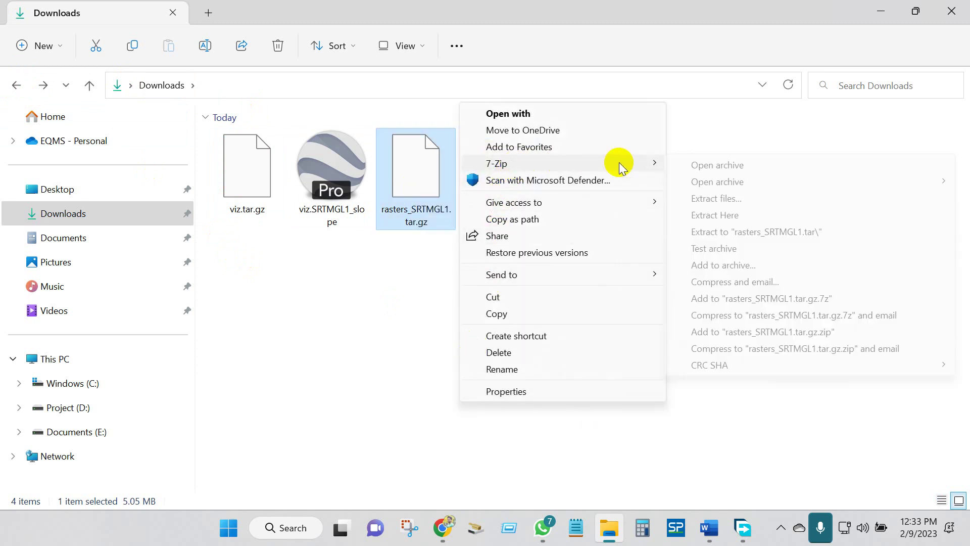
pyautogui.click(699, 198)
pyautogui.click(471, 360)
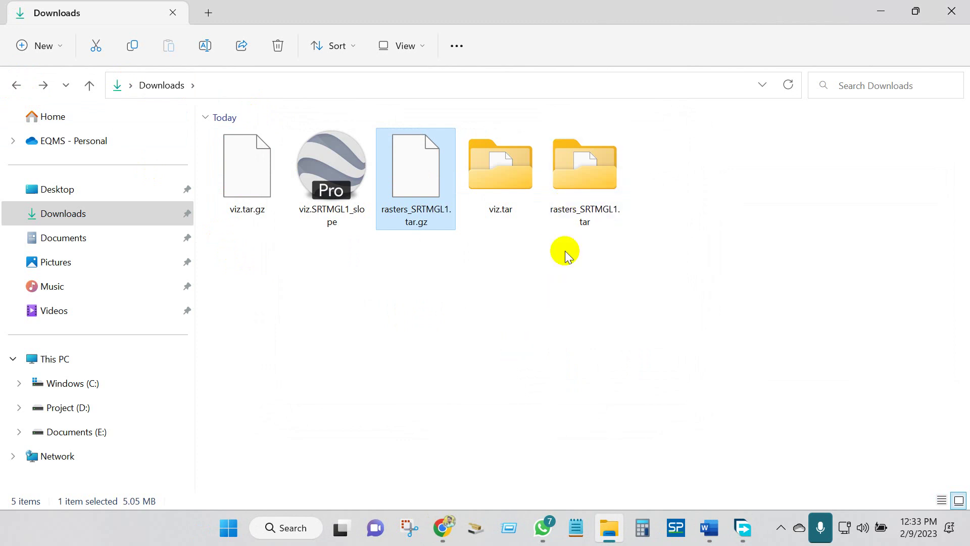
# - Browse the extracted rasters_SRTMGL1 folder, then open viz.SRTMGL1_slope in Google Earth
pyautogui.click(573, 208)
pyautogui.doubleClick(502, 201)
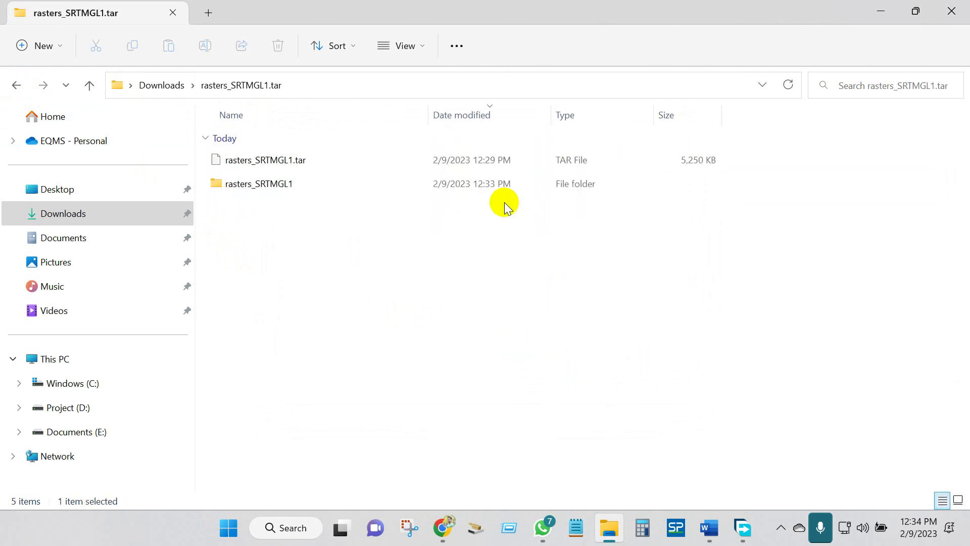
pyautogui.doubleClick(276, 186)
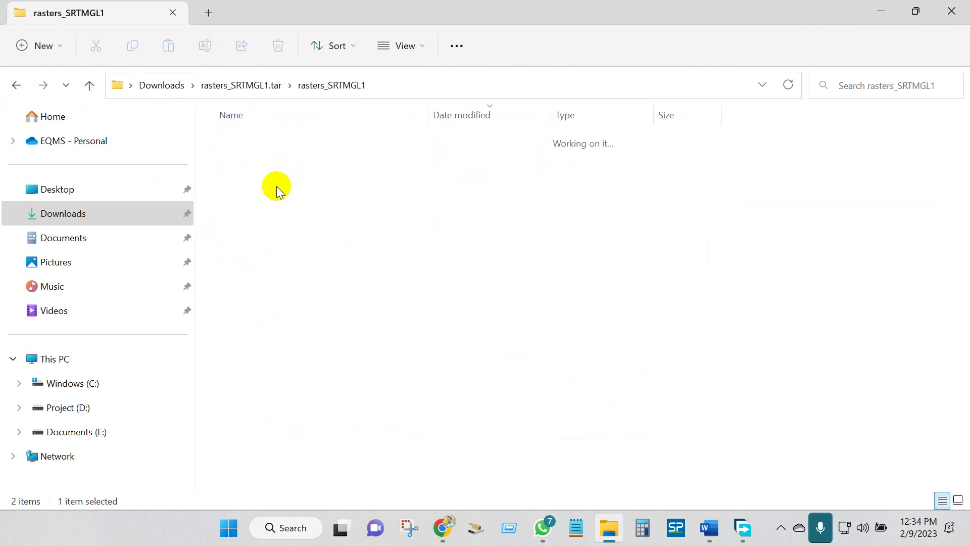
pyautogui.click(958, 500)
pyautogui.click(12, 84)
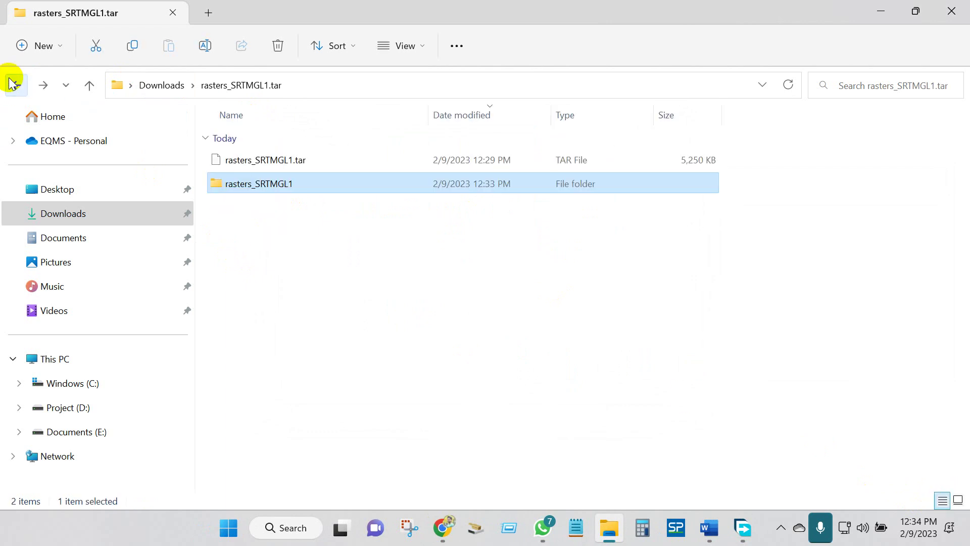
pyautogui.click(12, 86)
pyautogui.doubleClick(357, 194)
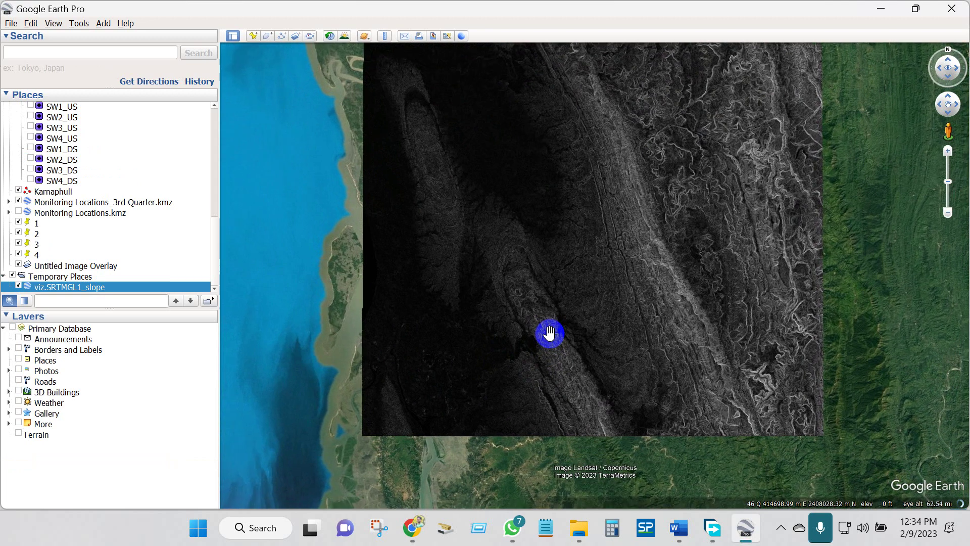
# - Zoom out over the slope overlay, then close Google Earth Pro discarding temporary places
pyautogui.scroll(-4, 530, 353)
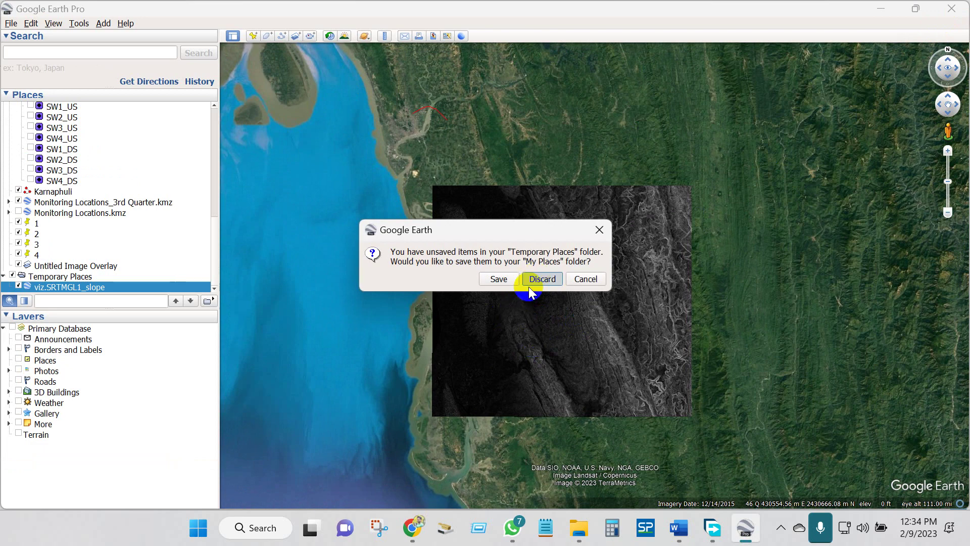
pyautogui.click(529, 287)
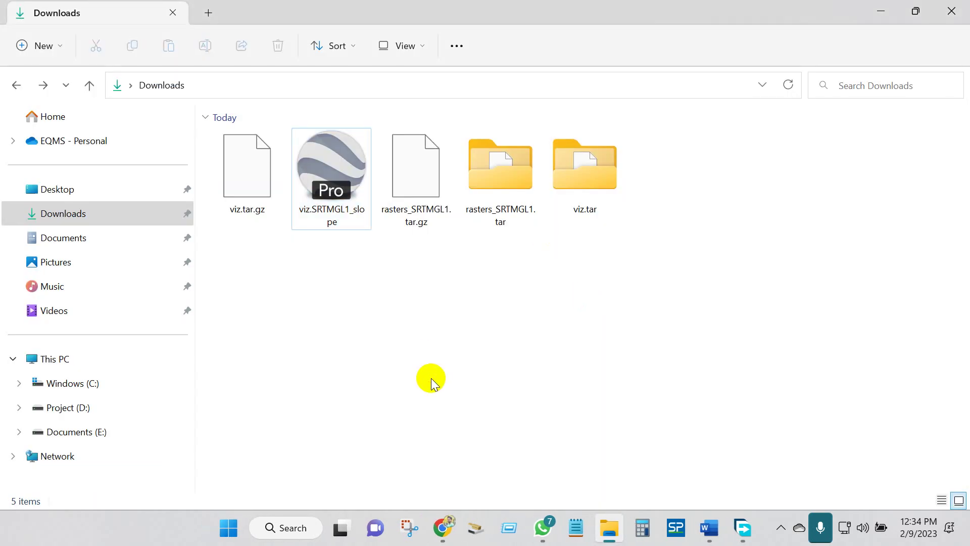
# - Open the OpenTopography Raster Processing Results e-mail from Gmail's Updates category
pyautogui.click(442, 527)
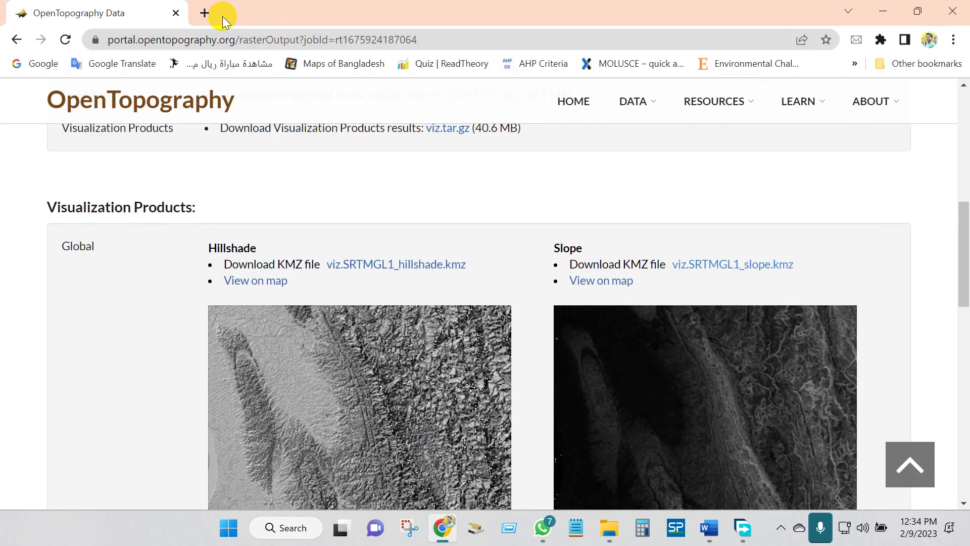
pyautogui.click(204, 15)
pyautogui.click(477, 376)
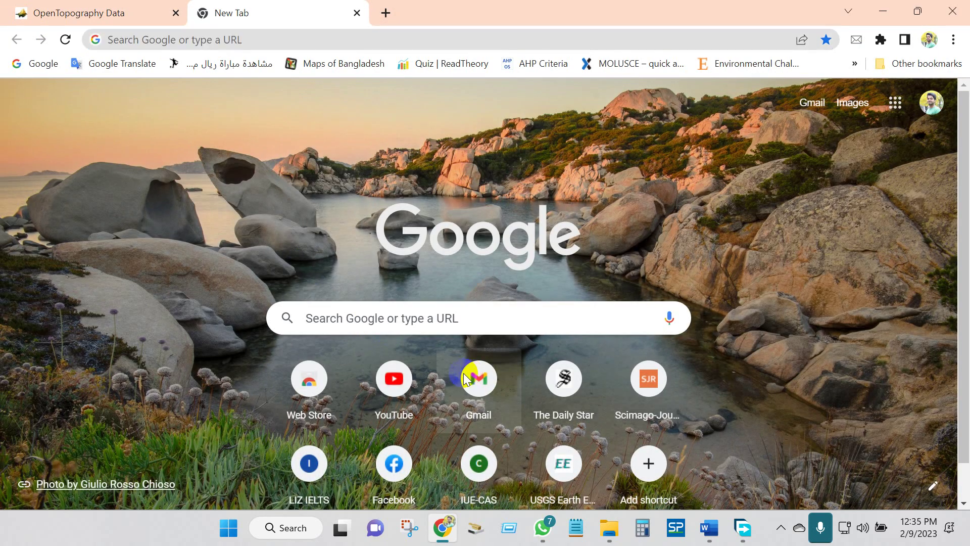
pyautogui.click(729, 166)
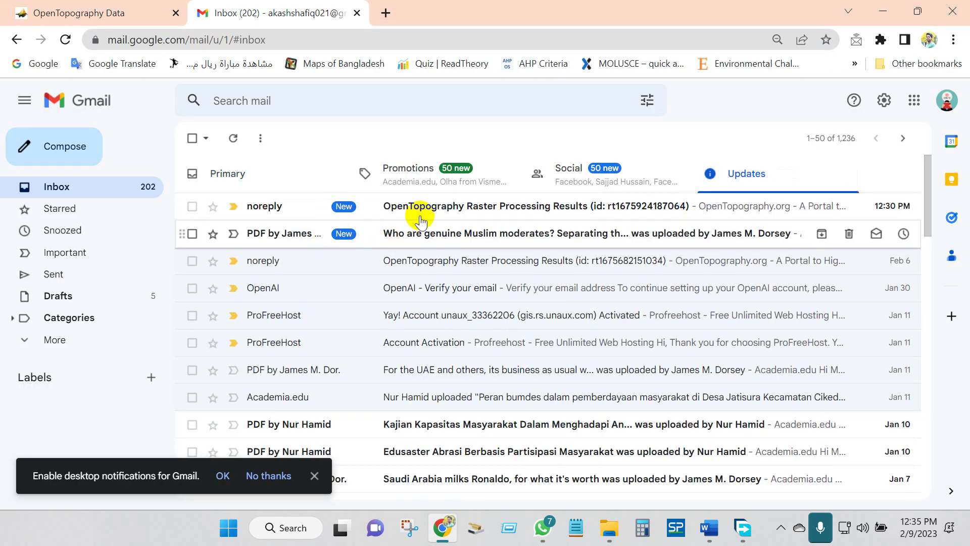
pyautogui.click(425, 211)
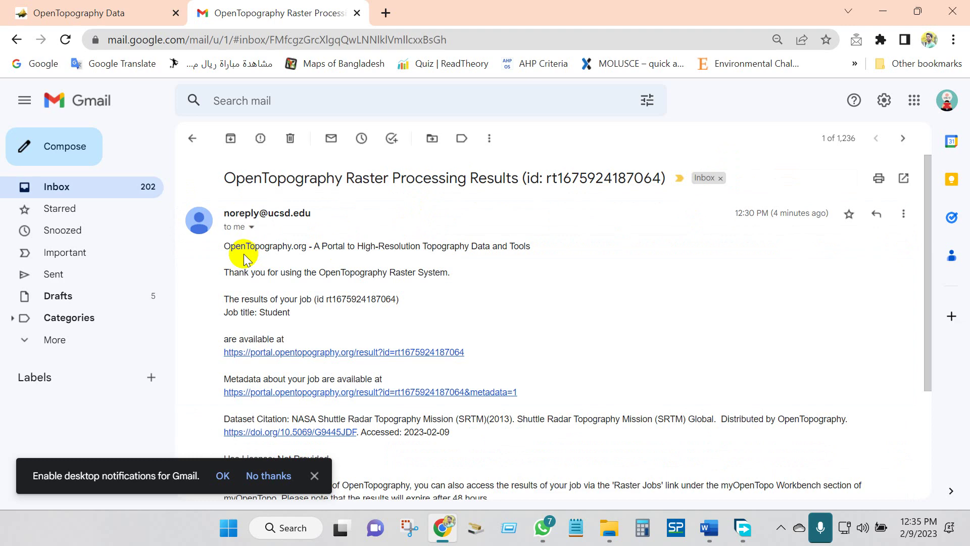
pyautogui.scroll(-2, 255, 263)
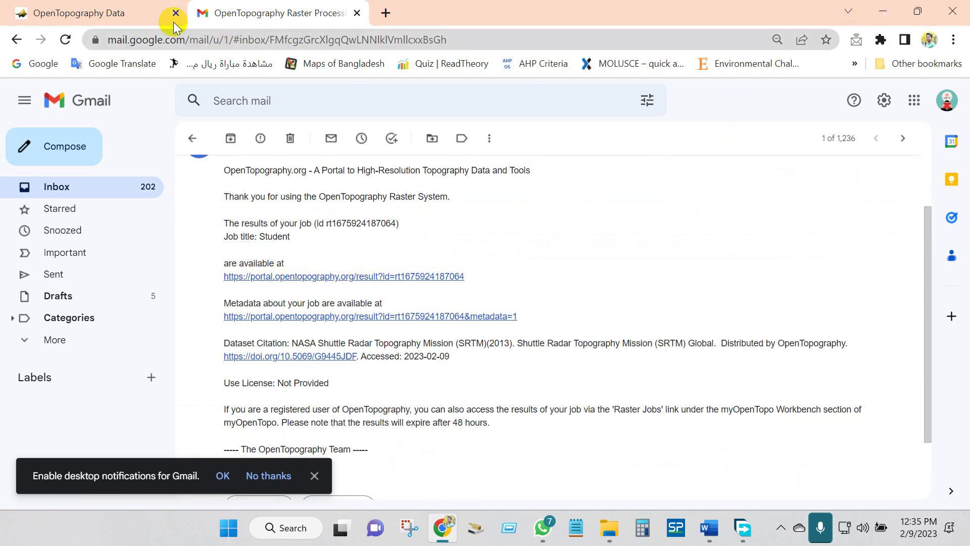
# - Return to the OpenTopography Data page and scroll back to its top
pyautogui.click(129, 15)
pyautogui.scroll(5, 271, 267)
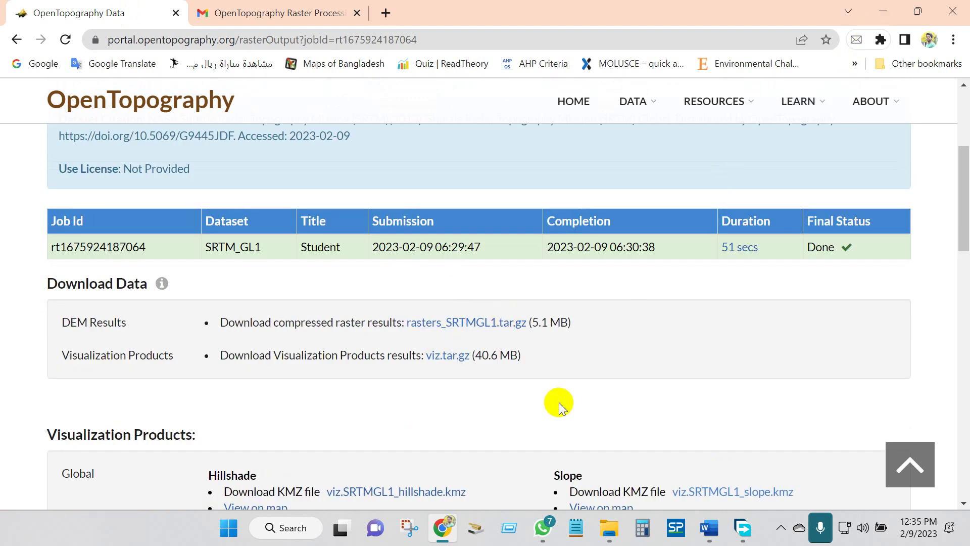
pyautogui.click(287, 531)
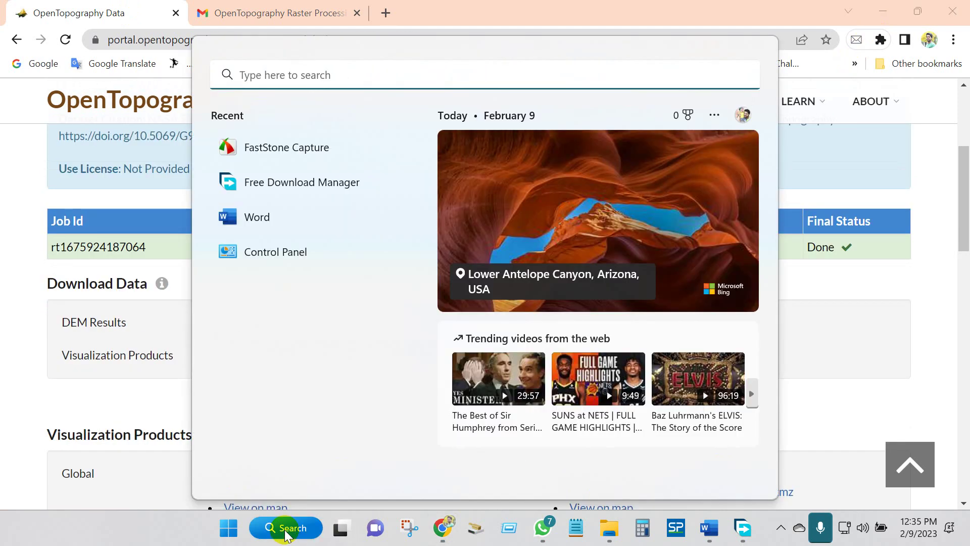
# - Launch ArcMap 10.8 and add output_SRTMGL1.tif from the Download\rasters_SRTMGL1 folder
pyautogui.write('arc')
pyautogui.click(232, 198)
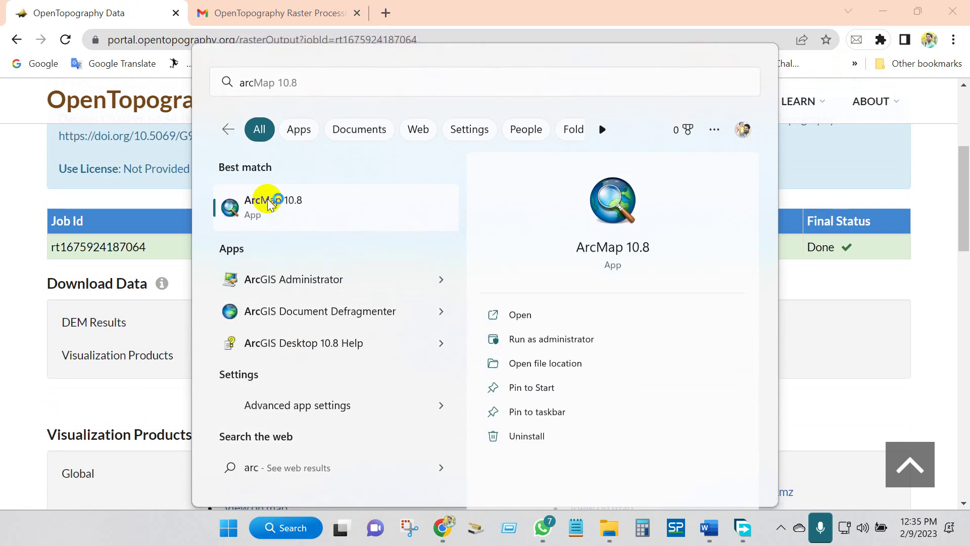
pyautogui.click(883, 11)
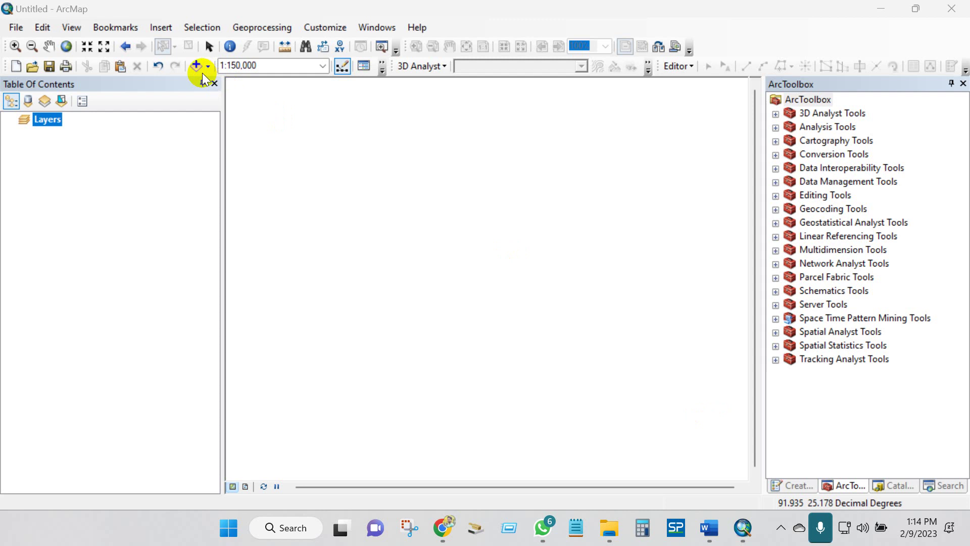
pyautogui.click(196, 66)
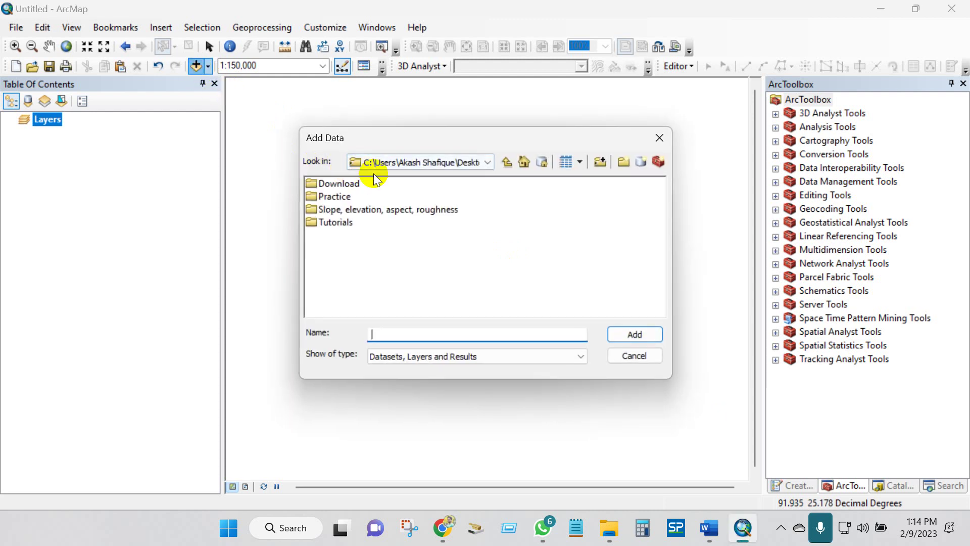
pyautogui.doubleClick(340, 184)
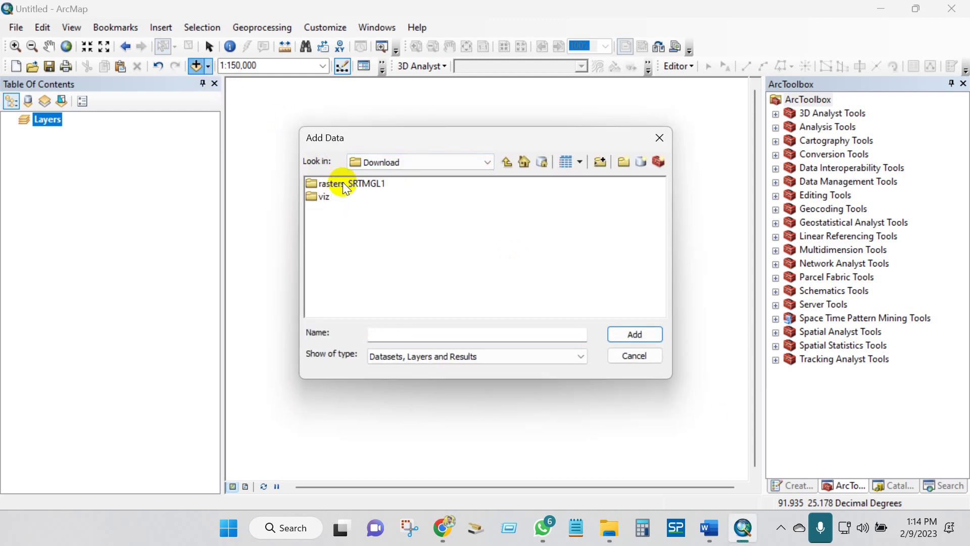
pyautogui.doubleClick(341, 185)
pyautogui.click(343, 184)
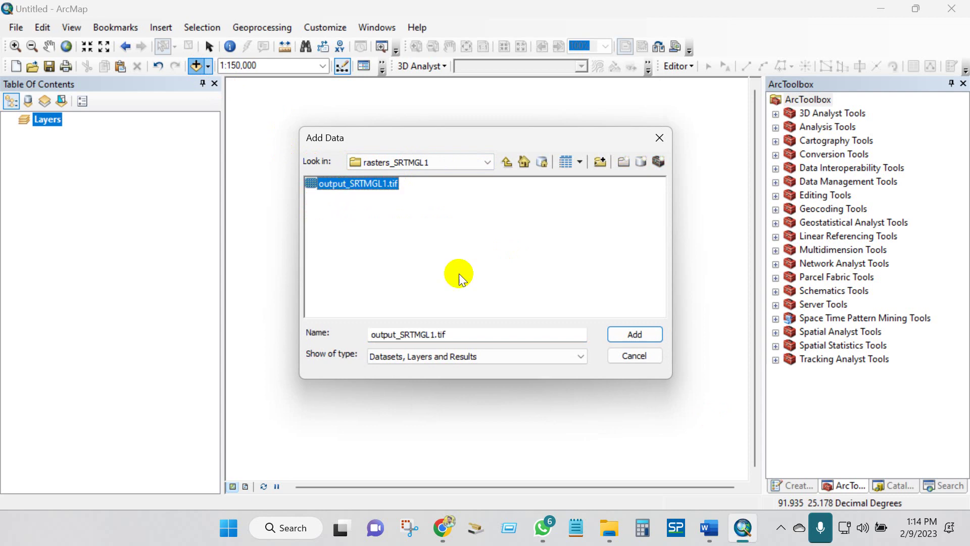
pyautogui.click(627, 336)
# - Apply a reversed red-yellow-green colour ramp to the elevation raster
pyautogui.scroll(-1, 439, 226)
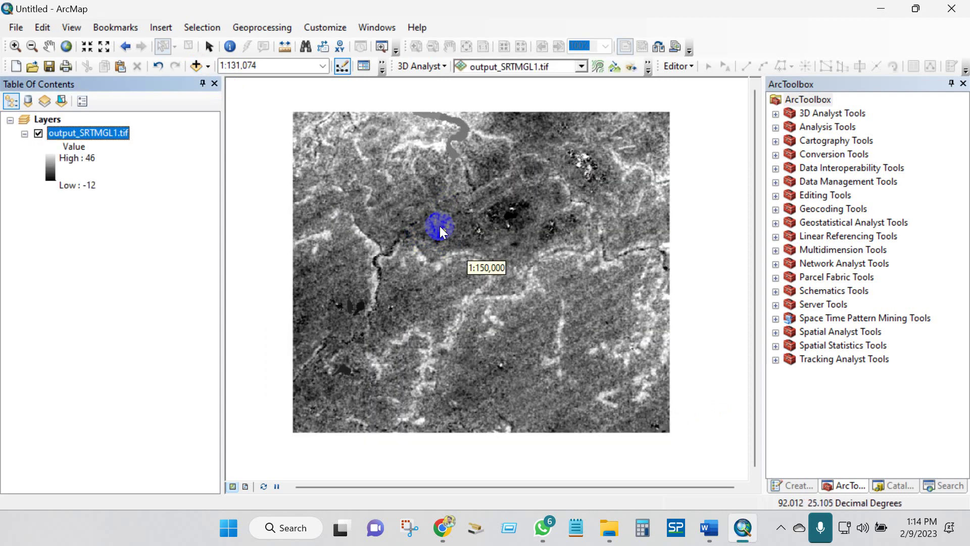
pyautogui.click(49, 163)
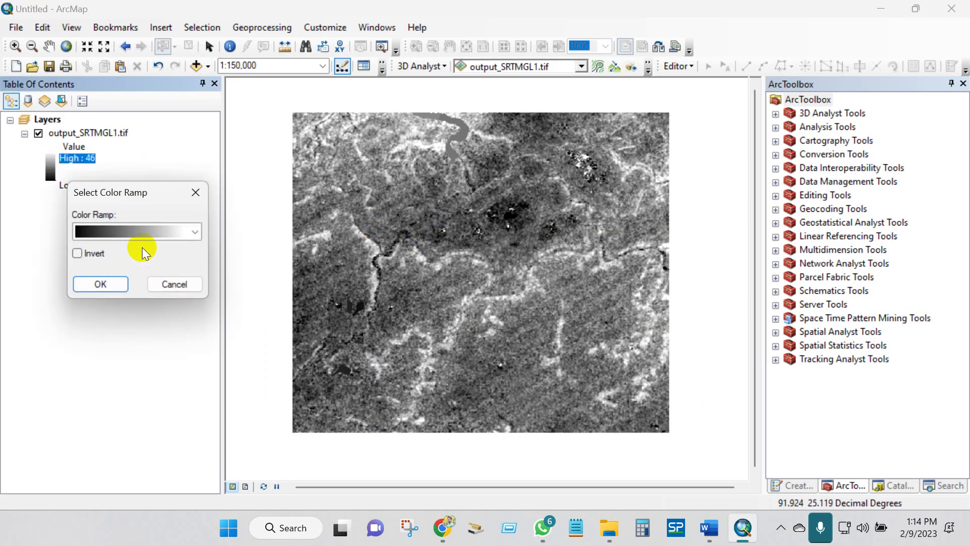
pyautogui.click(195, 231)
pyautogui.click(146, 194)
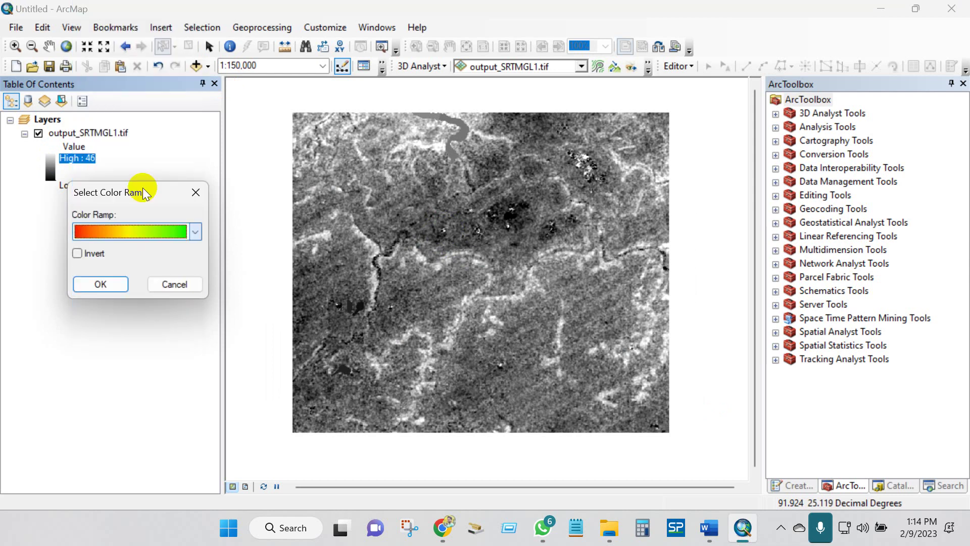
pyautogui.click(77, 253)
pyautogui.click(100, 284)
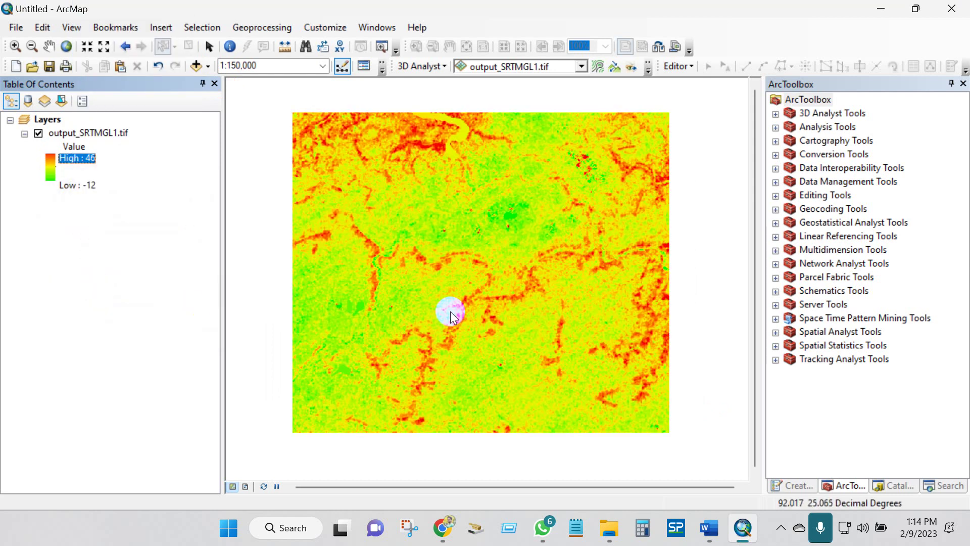
pyautogui.scroll(-1, 460, 286)
pyautogui.scroll(1, 462, 276)
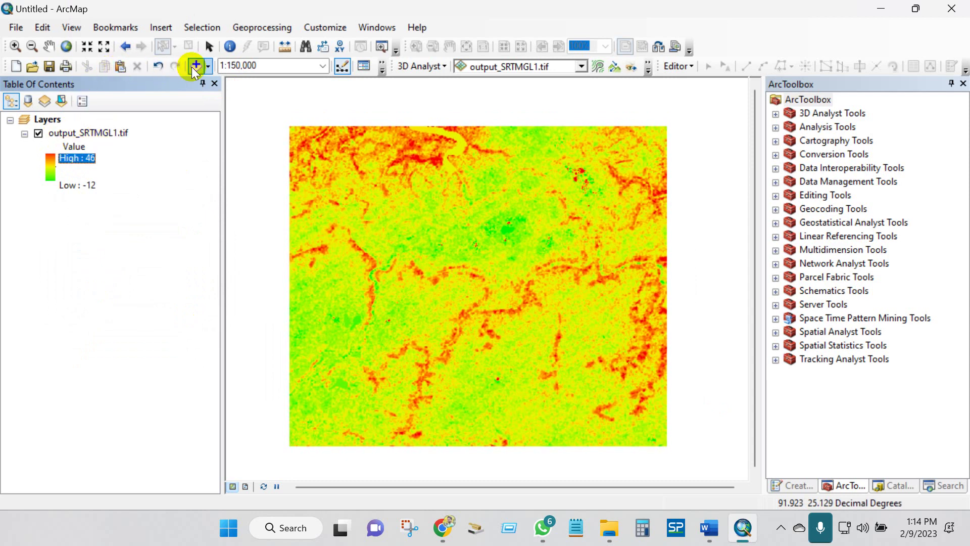
# - Add the four viz.SRTMGL1 rasters from the viz folder to the map
pyautogui.click(507, 162)
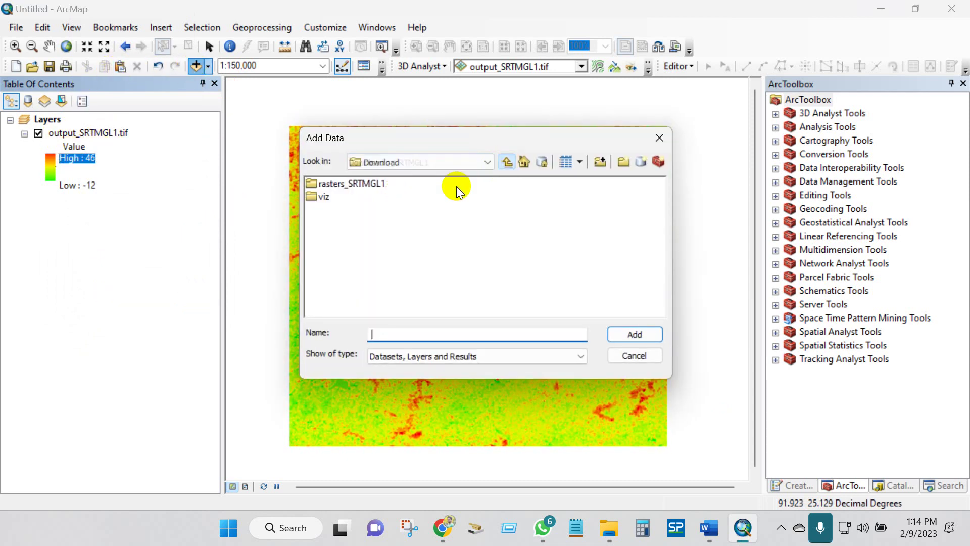
pyautogui.doubleClick(322, 198)
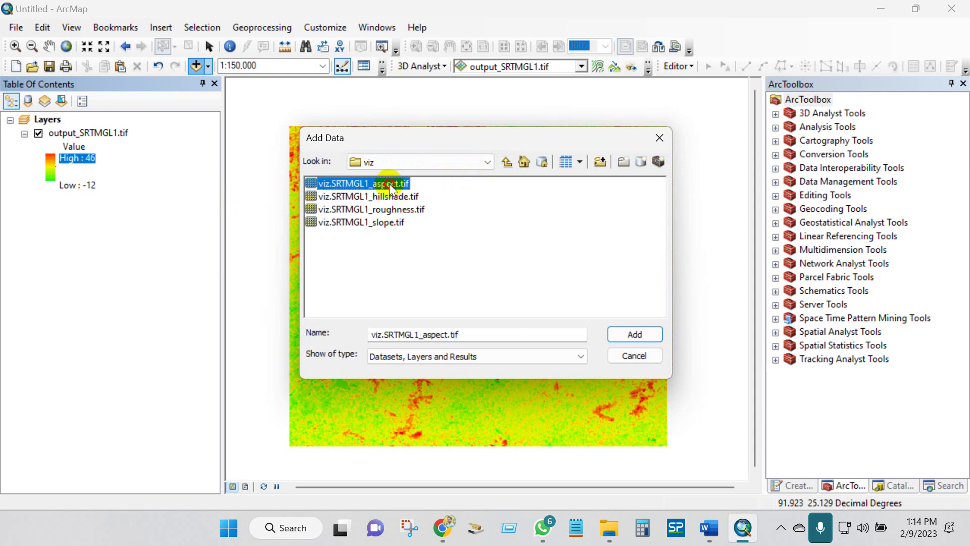
pyautogui.moveTo(389, 183); pyautogui.dragTo(379, 179)
pyautogui.click(624, 333)
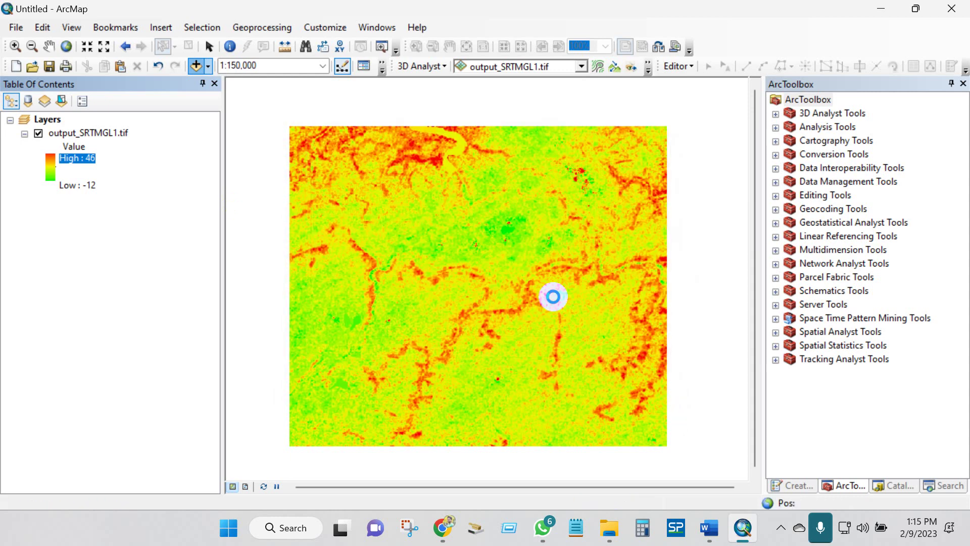
pyautogui.click(26, 173)
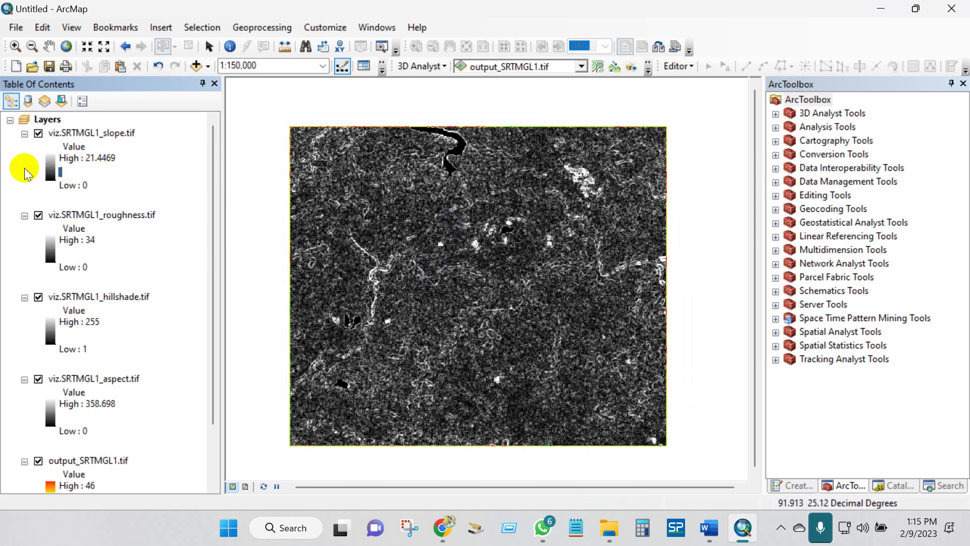
# - Apply an inverted red-yellow-green colour ramp to the slope layer, then hide it
pyautogui.click(50, 163)
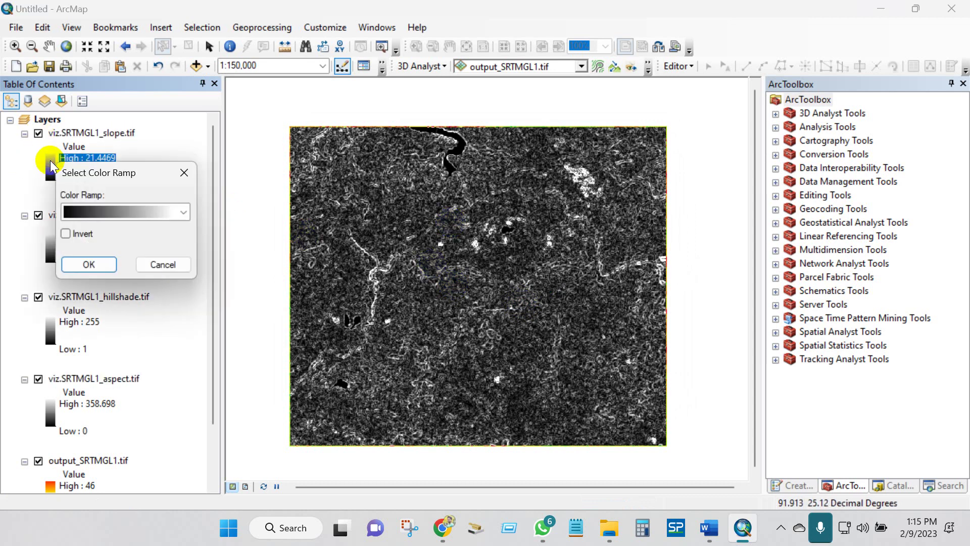
pyautogui.click(183, 212)
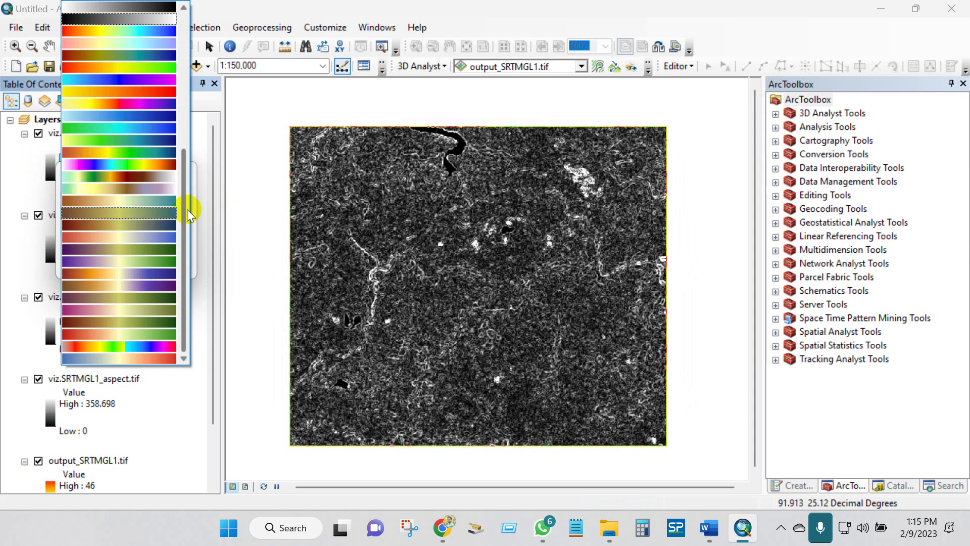
pyautogui.click(112, 70)
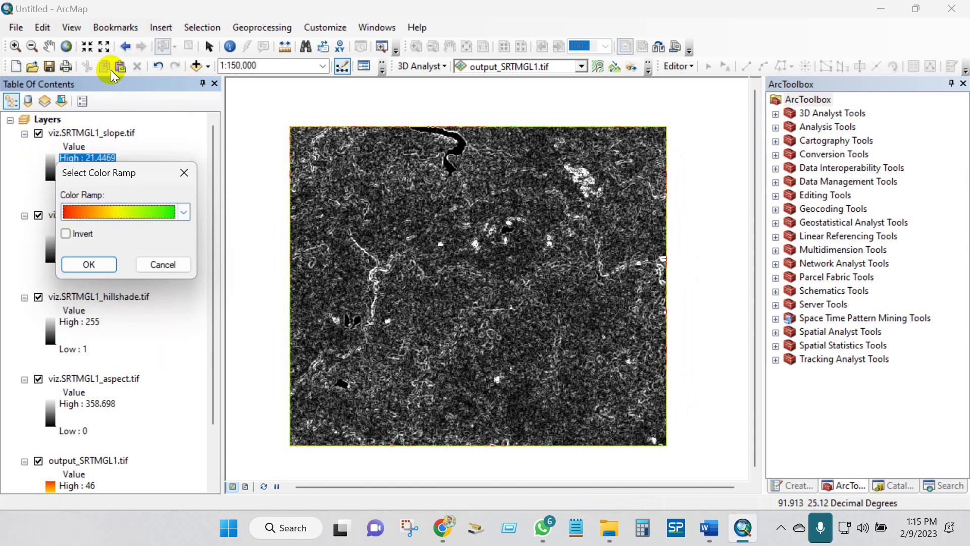
pyautogui.click(84, 265)
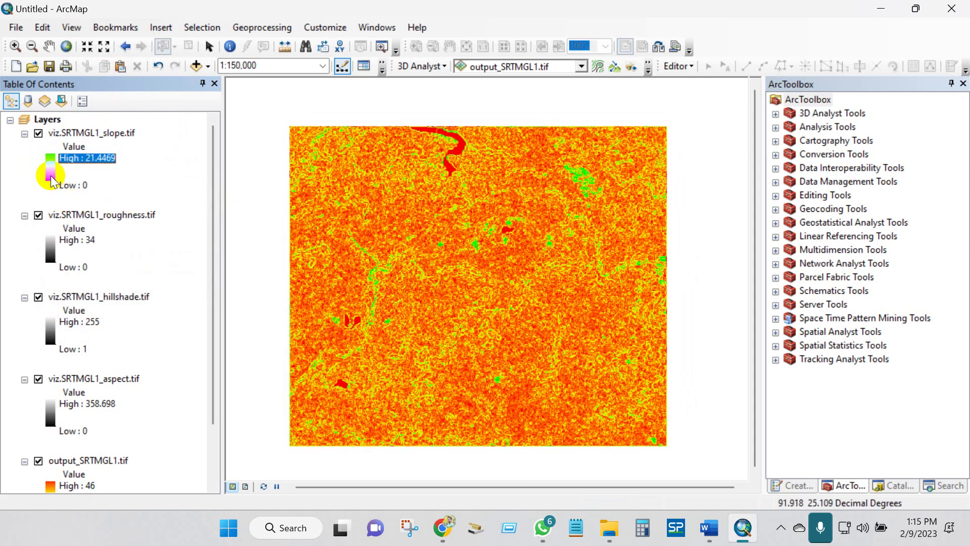
pyautogui.click(51, 175)
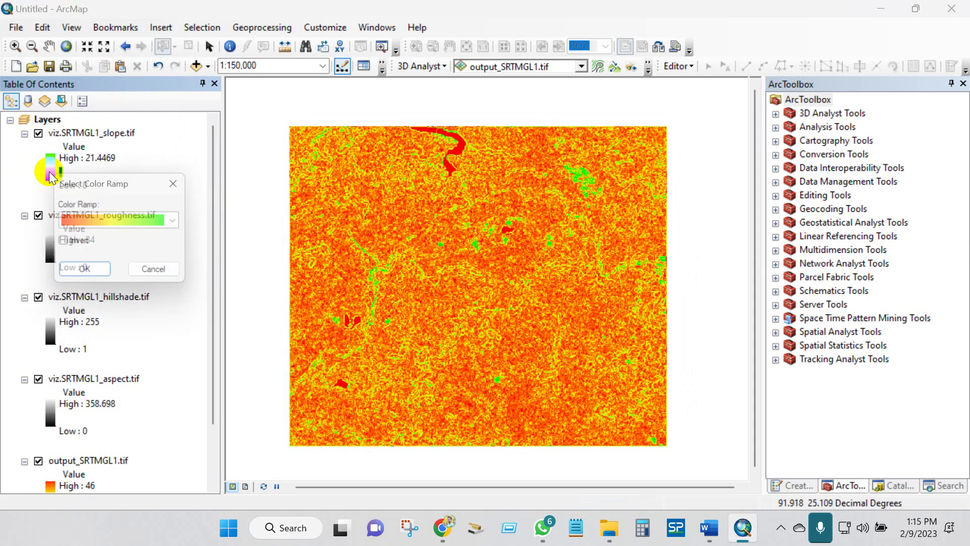
pyautogui.click(84, 275)
pyautogui.click(38, 133)
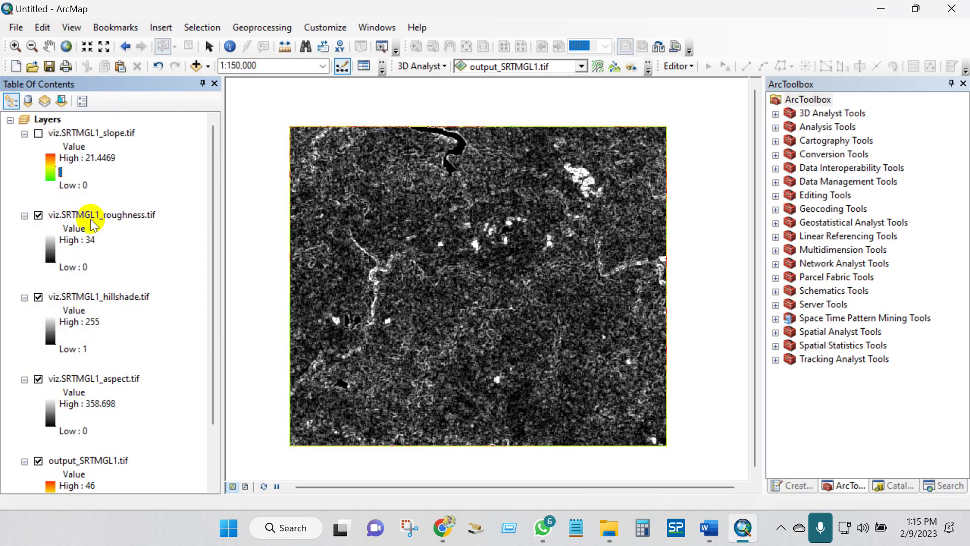
# - Check the aspect layer's colour ramp options without changing them
pyautogui.scroll(-1, 61, 284)
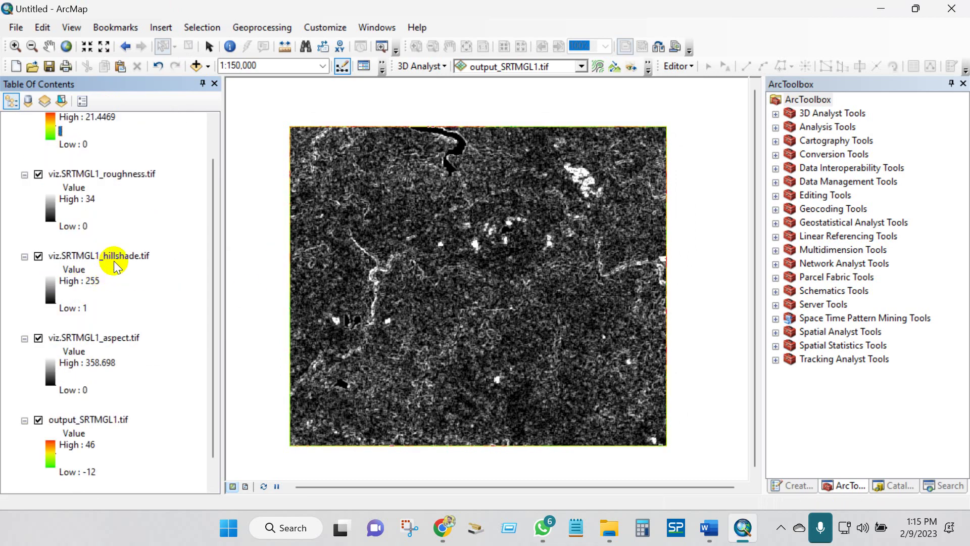
pyautogui.scroll(-1, 94, 266)
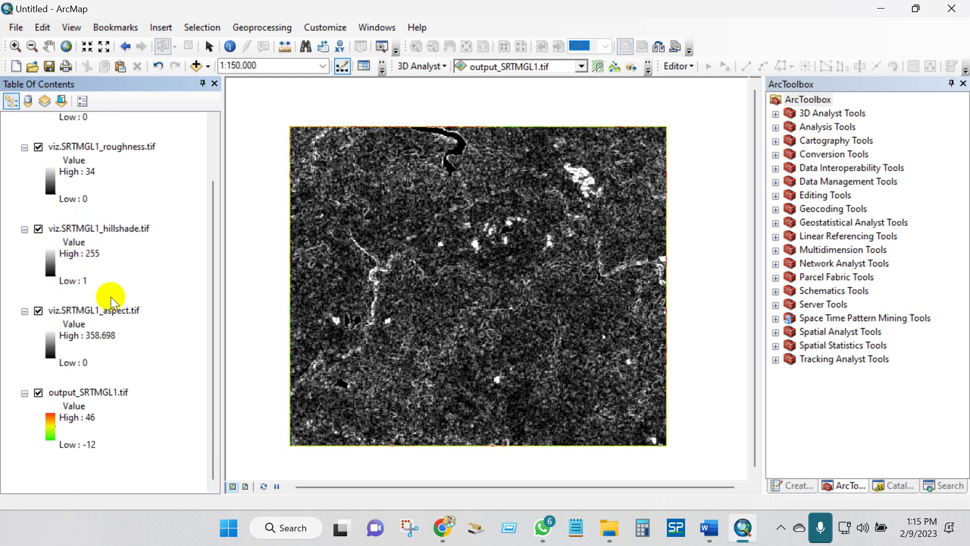
pyautogui.click(106, 309)
pyautogui.click(51, 338)
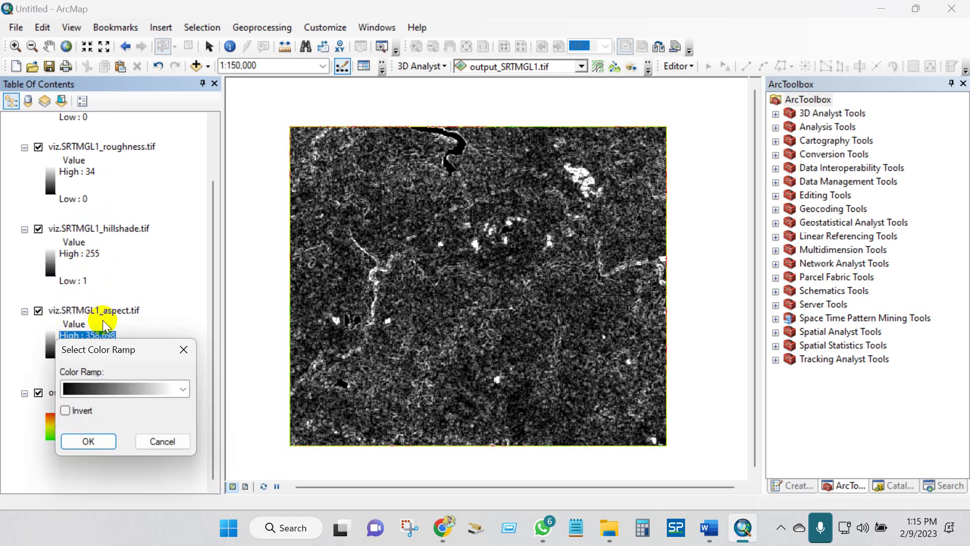
pyautogui.press('Return')
pyautogui.scroll(2, 77, 277)
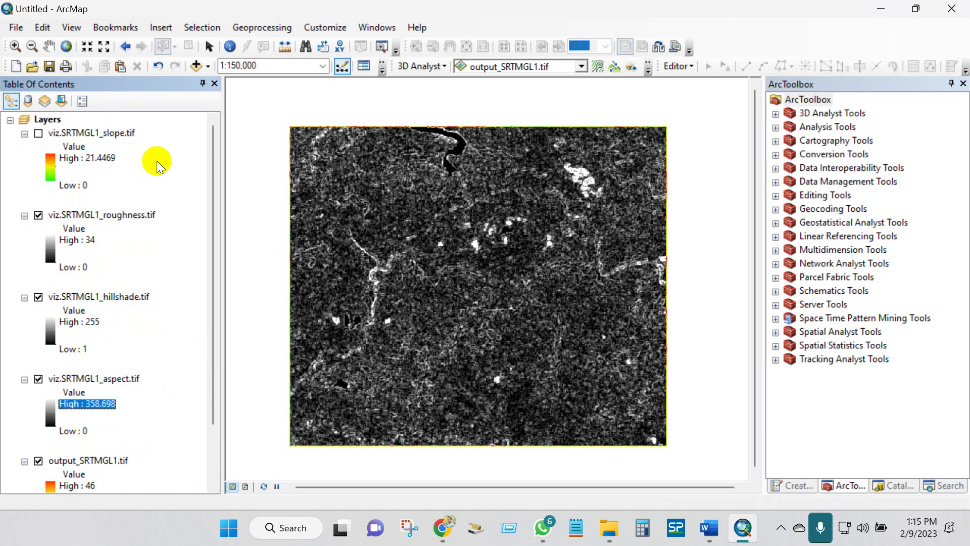
pyautogui.click(100, 123)
# - Show slope again and give it a non-inverted blue-yellow-red colour ramp
pyautogui.click(39, 134)
pyautogui.click(87, 158)
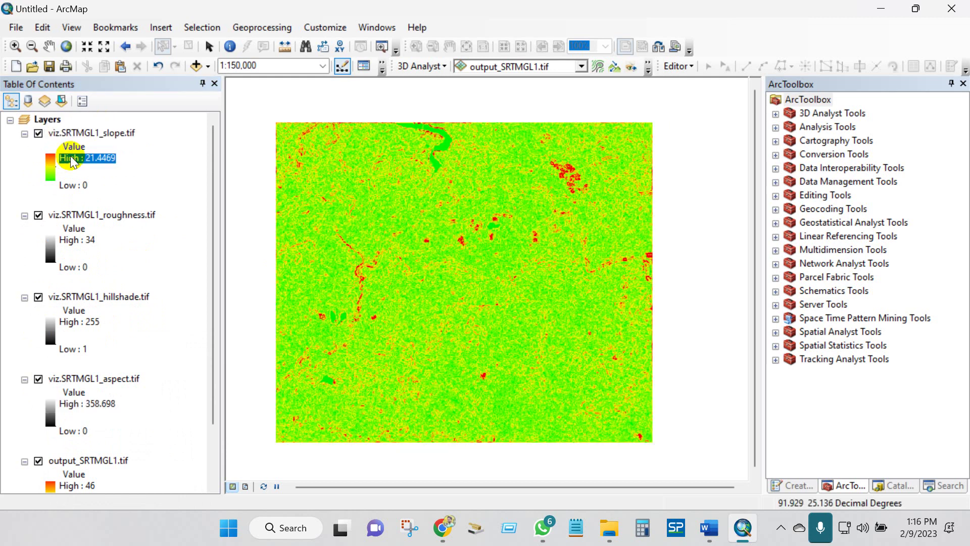
pyautogui.click(50, 167)
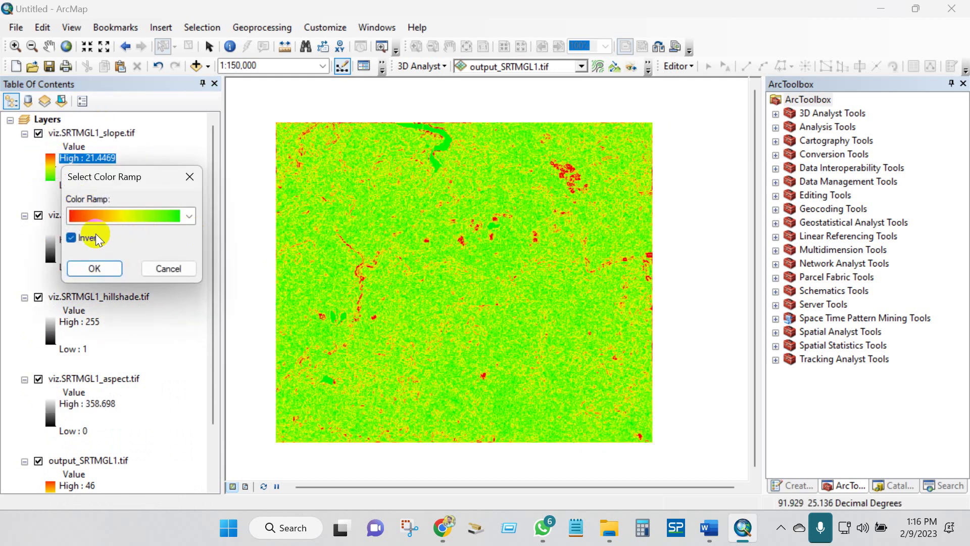
pyautogui.click(71, 237)
pyautogui.click(189, 215)
pyautogui.scroll(-1, 154, 344)
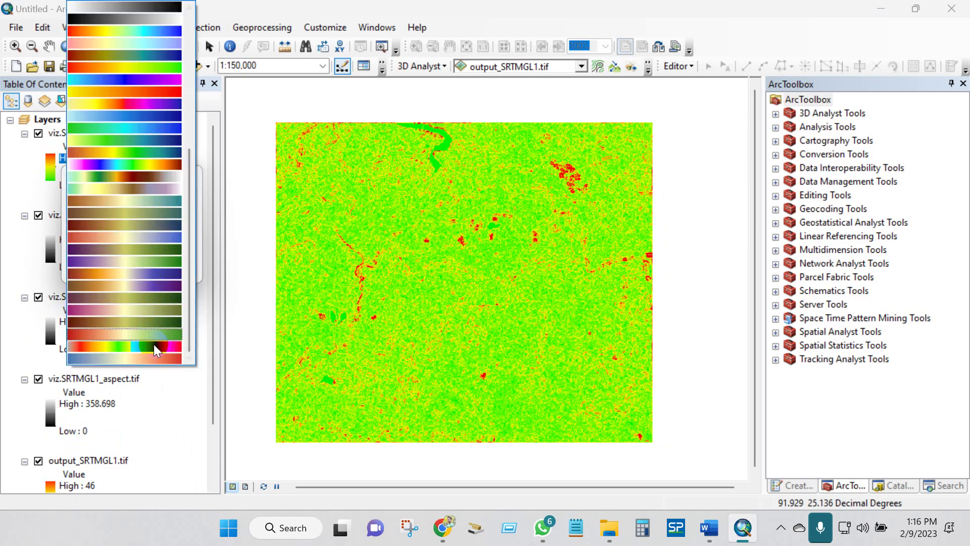
pyautogui.click(150, 357)
pyautogui.click(104, 267)
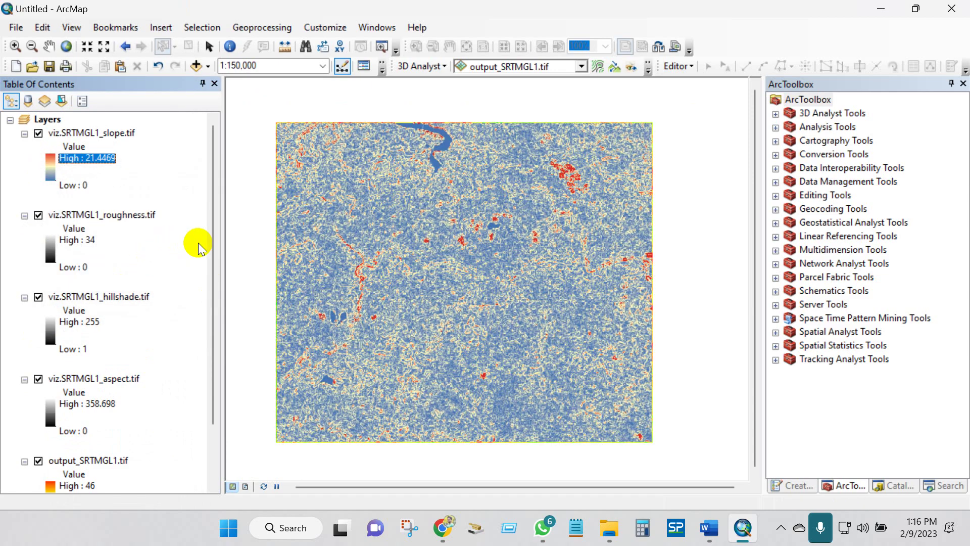
# - Hide the roughness and output_SRTMGL1 layers so only slope remains visible
pyautogui.moveTo(215, 250); pyautogui.dragTo(210, 276)
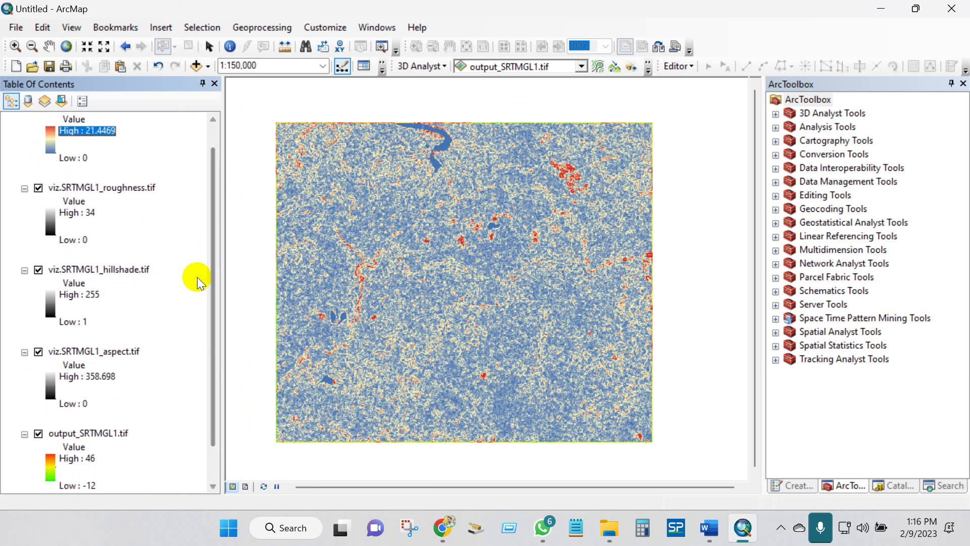
pyautogui.click(39, 216)
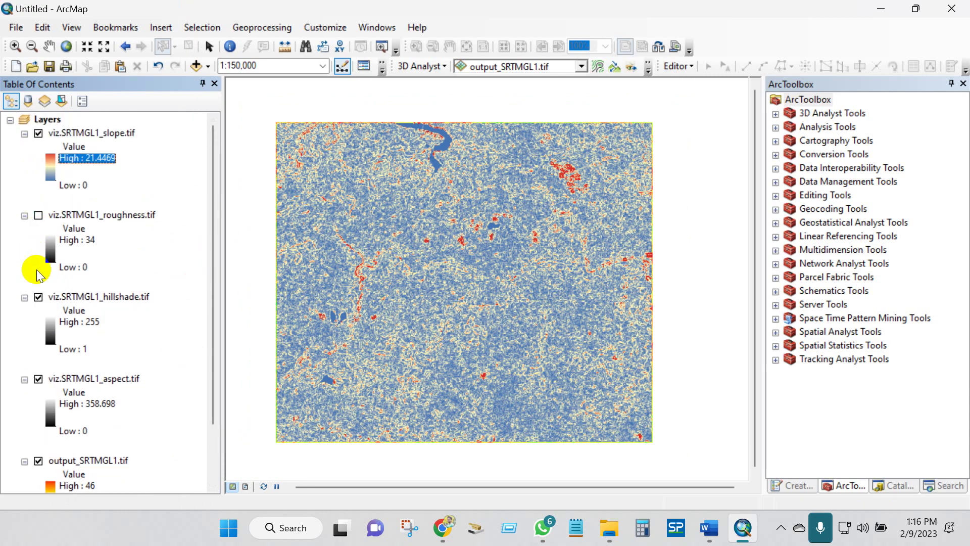
pyautogui.click(38, 460)
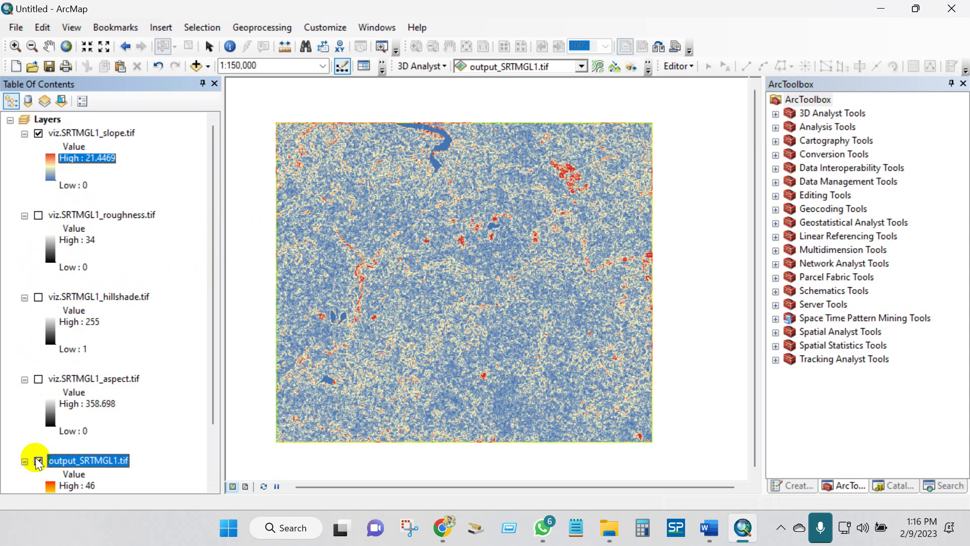
pyautogui.scroll(-2, 76, 403)
# - Add AOI.shp from the Desktop 'Slope, elevation, aspect, roughness' folder to the map
pyautogui.scroll(2, 79, 414)
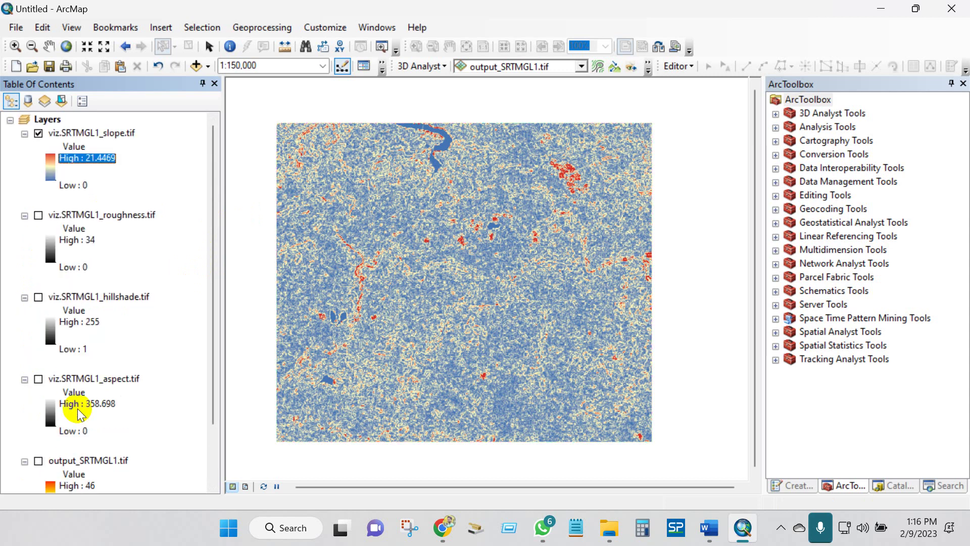
pyautogui.click(197, 66)
pyautogui.click(489, 162)
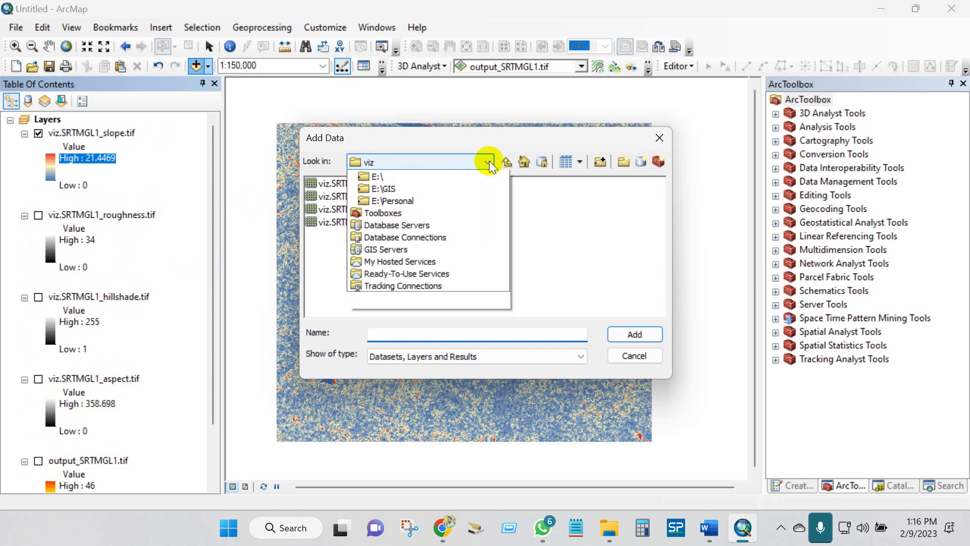
pyautogui.click(413, 202)
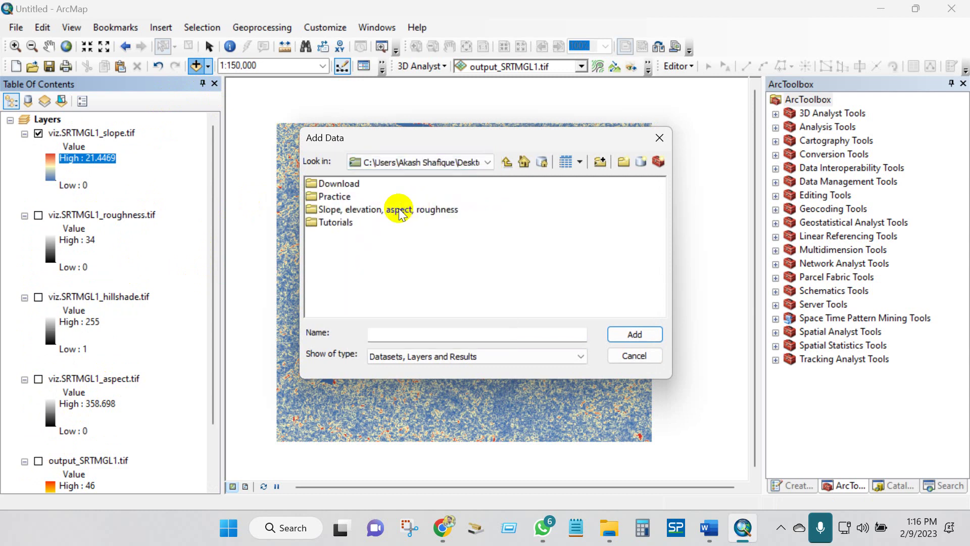
pyautogui.doubleClick(338, 210)
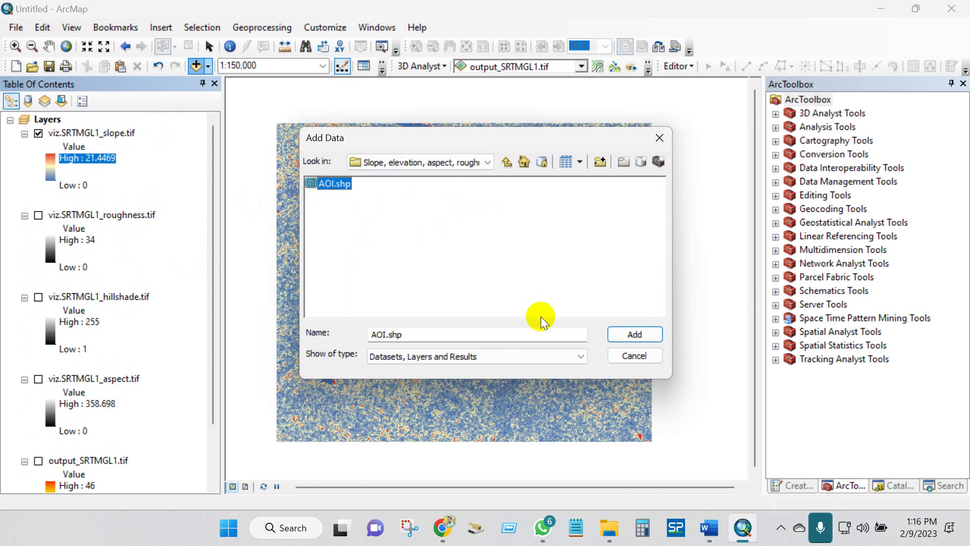
pyautogui.click(625, 334)
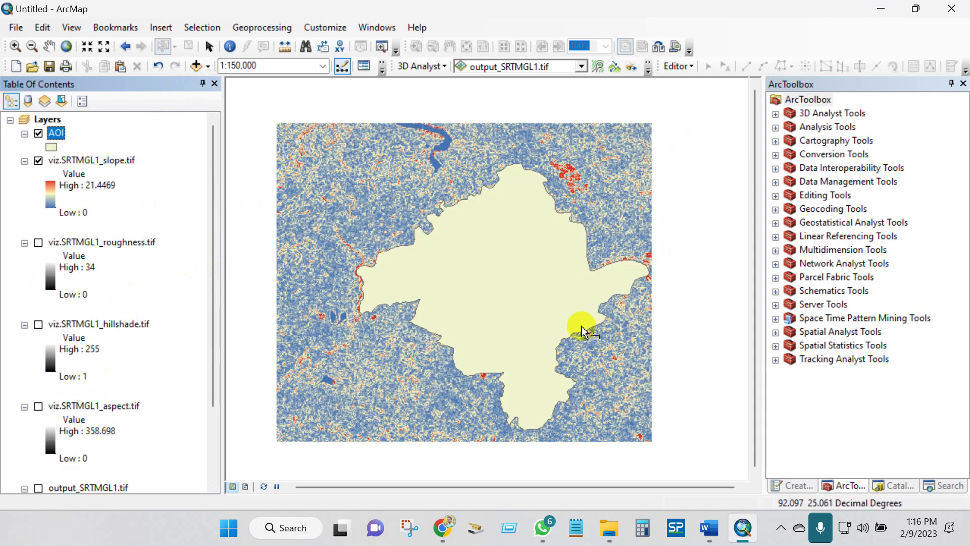
# - Change the AOI polygon symbol to Hollow so only its outline shows
pyautogui.click(51, 149)
pyautogui.doubleClick(340, 229)
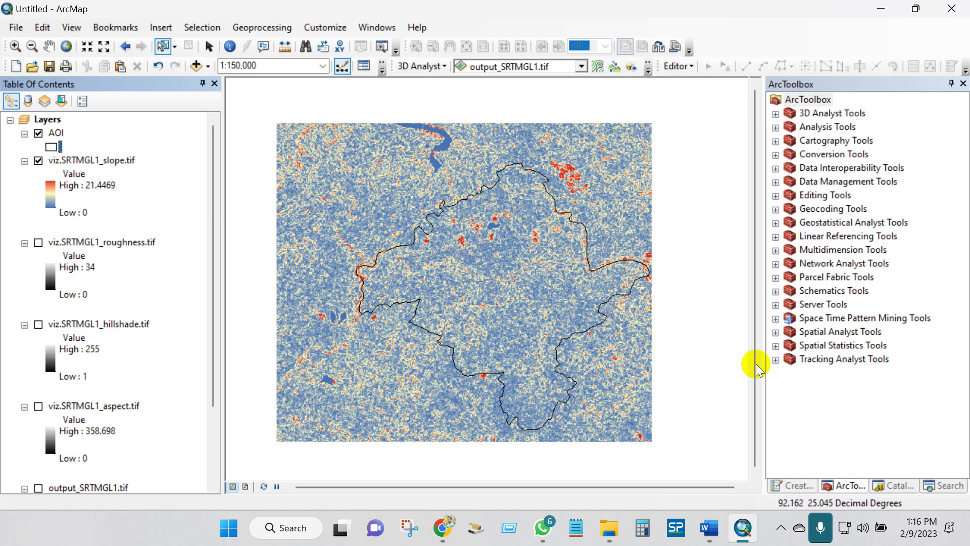
pyautogui.click(776, 360)
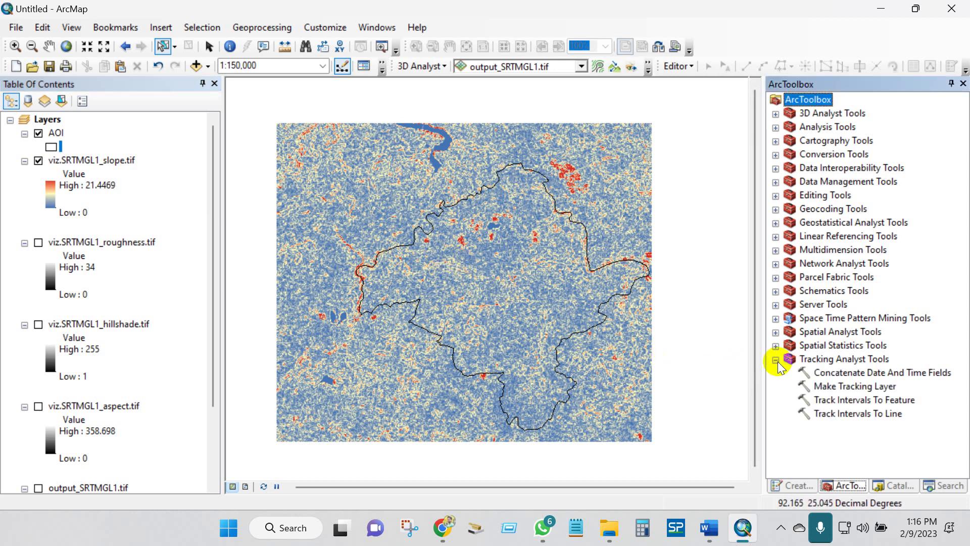
# - Set up Spatial Analyst's Extract by Mask with viz.SRTMGL1_slope.tif as input and AOI as mask
pyautogui.click(776, 360)
pyautogui.click(775, 332)
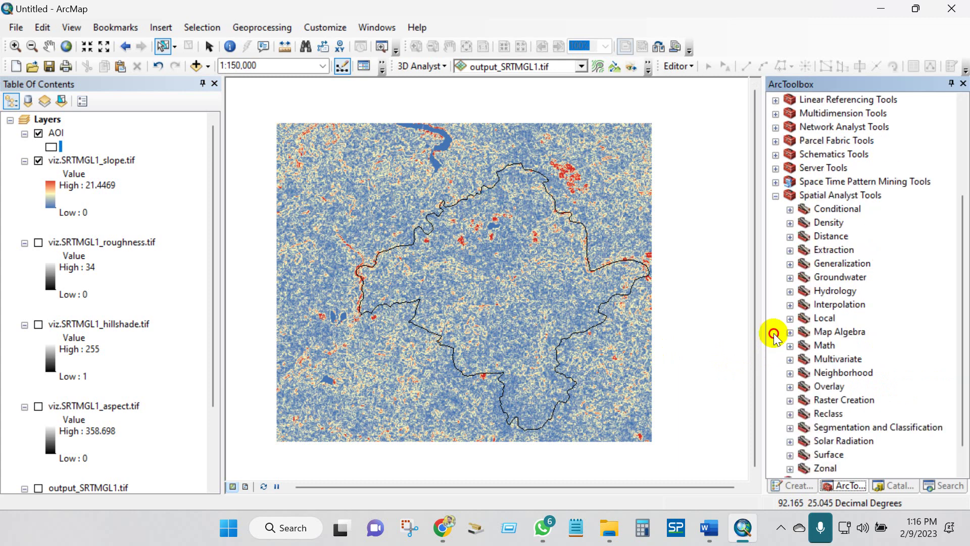
pyautogui.click(831, 251)
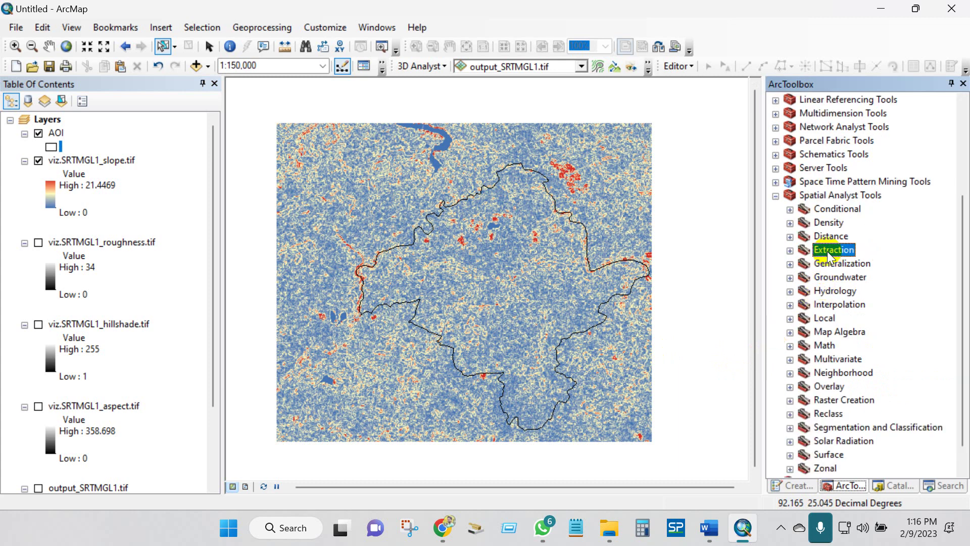
pyautogui.click(790, 251)
pyautogui.click(839, 291)
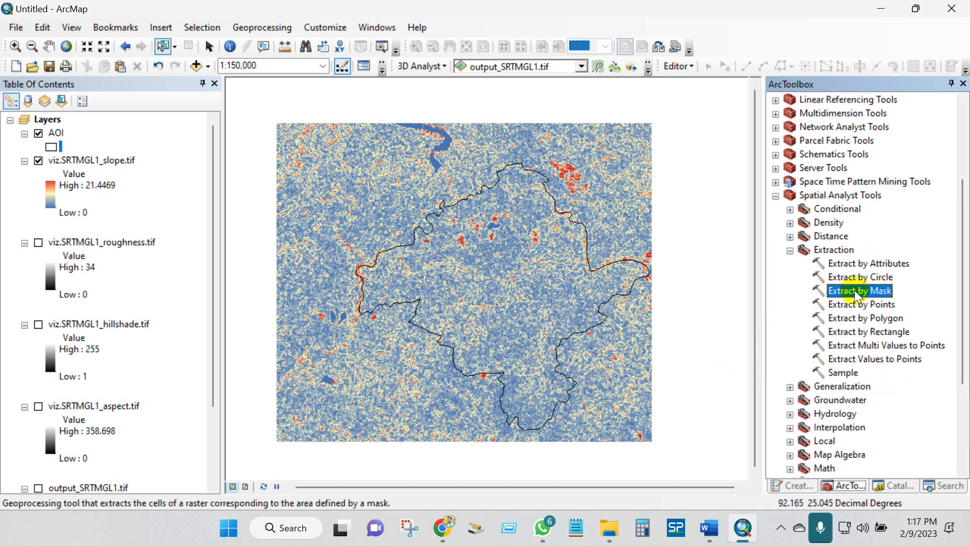
pyautogui.doubleClick(853, 289)
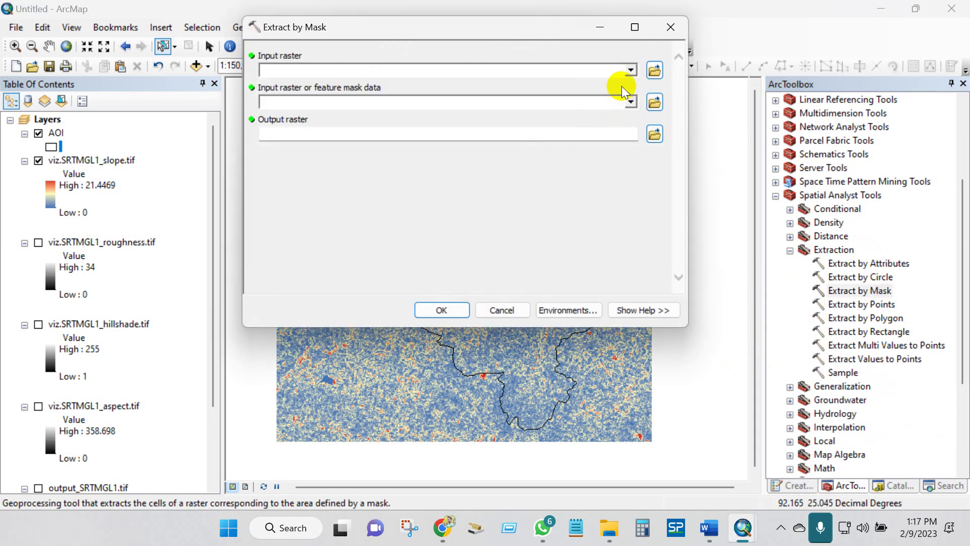
pyautogui.click(631, 70)
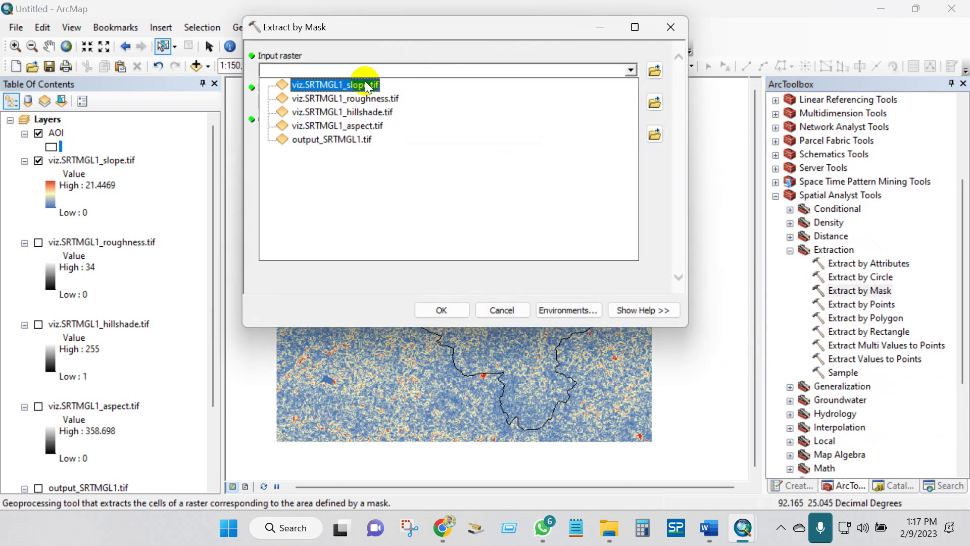
pyautogui.click(335, 83)
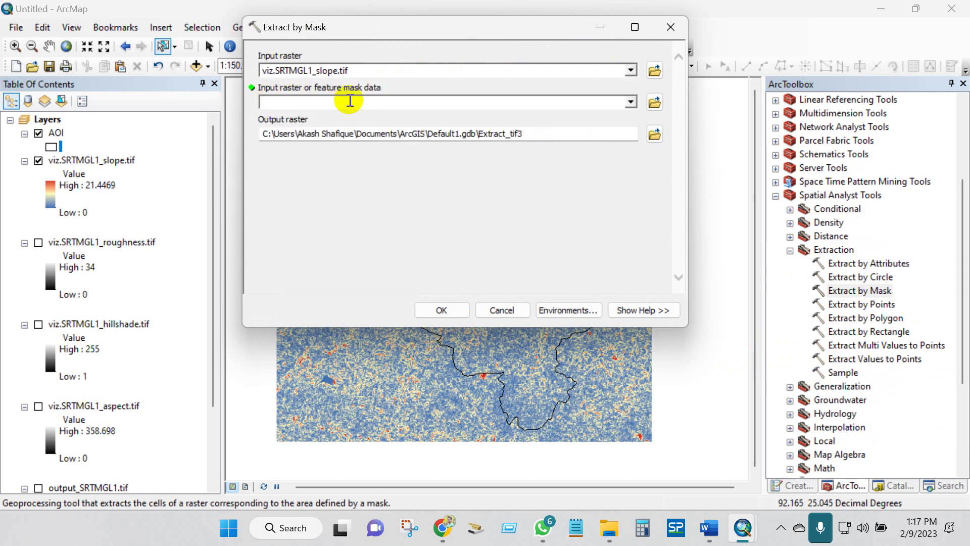
pyautogui.click(632, 103)
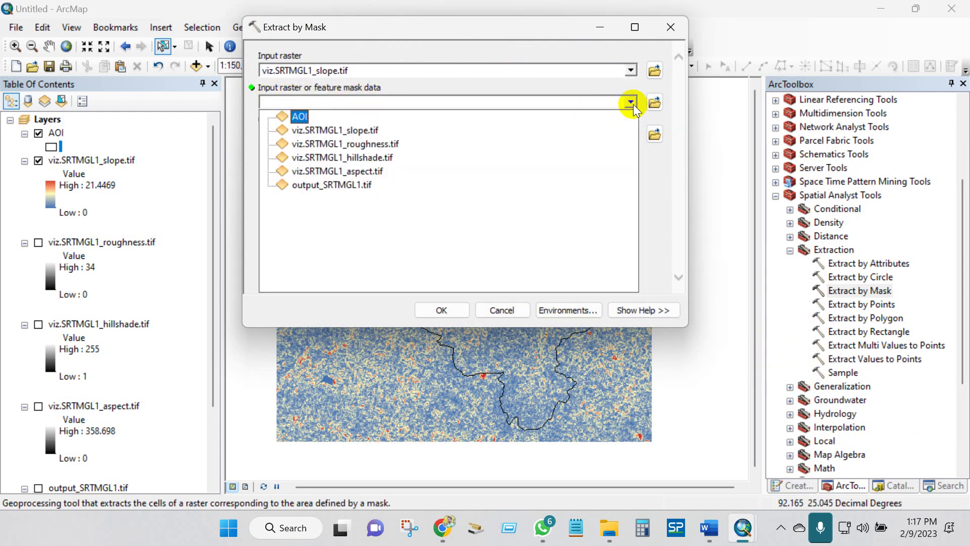
pyautogui.click(299, 116)
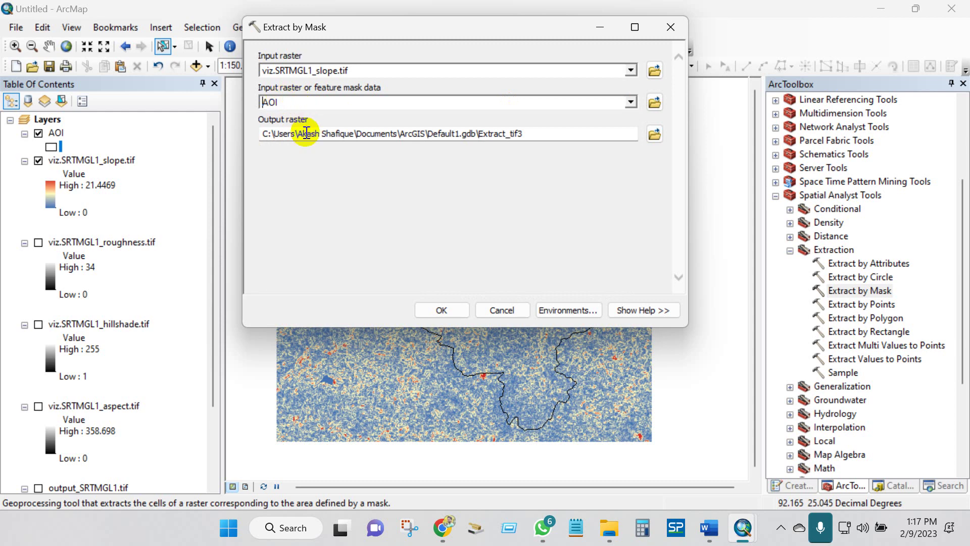
# - Save the output as mask_slope in the 'Slope, elevation, aspect, roughness' folder, then hide the original slope layer
pyautogui.click(655, 134)
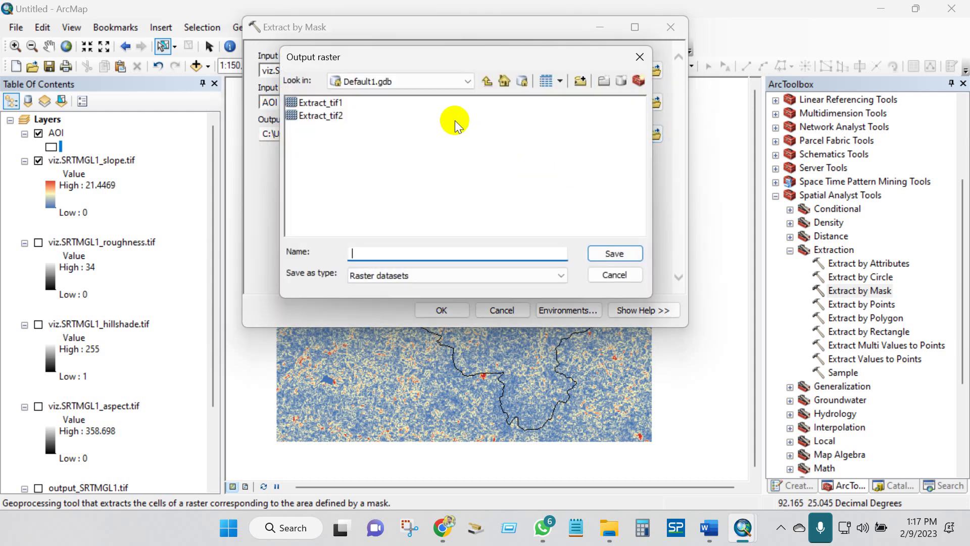
pyautogui.click(466, 82)
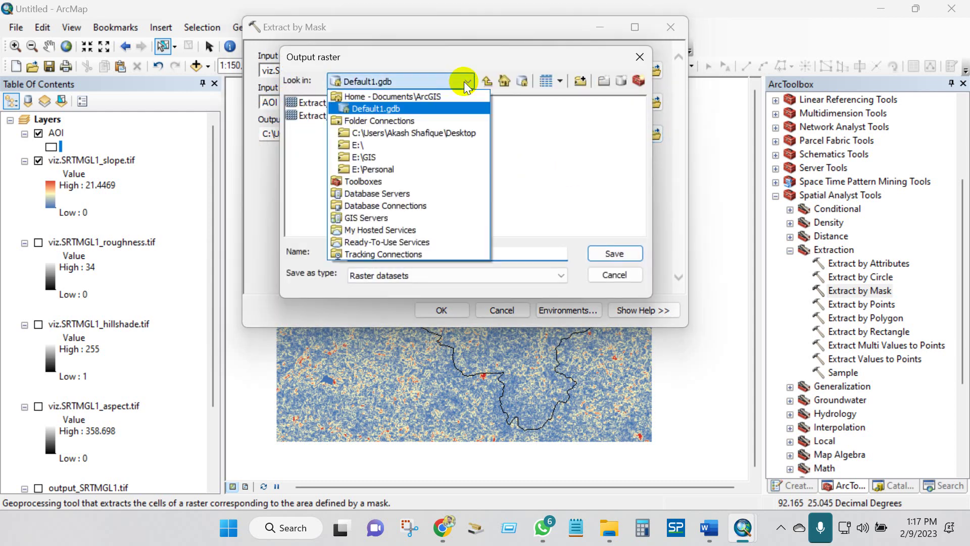
pyautogui.click(414, 128)
pyautogui.click(387, 129)
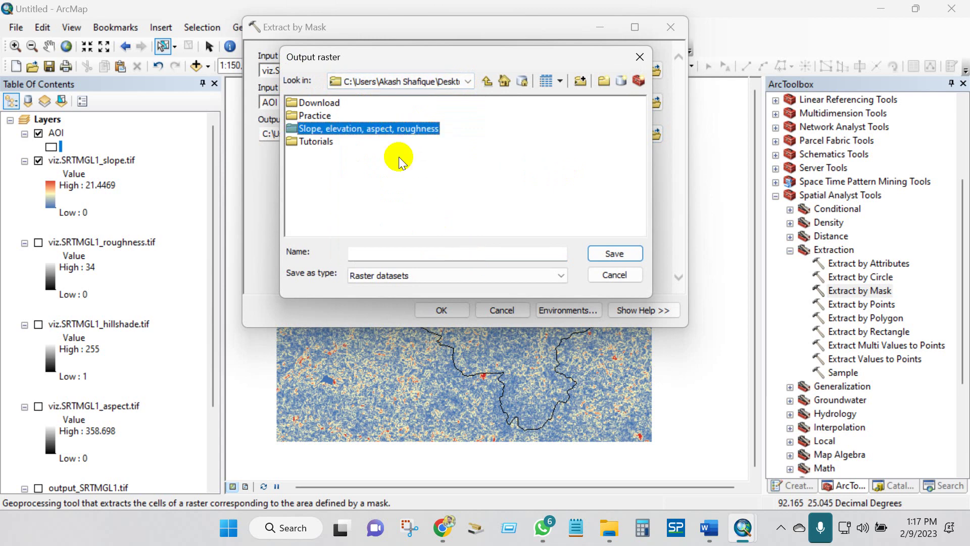
pyautogui.doubleClick(381, 130)
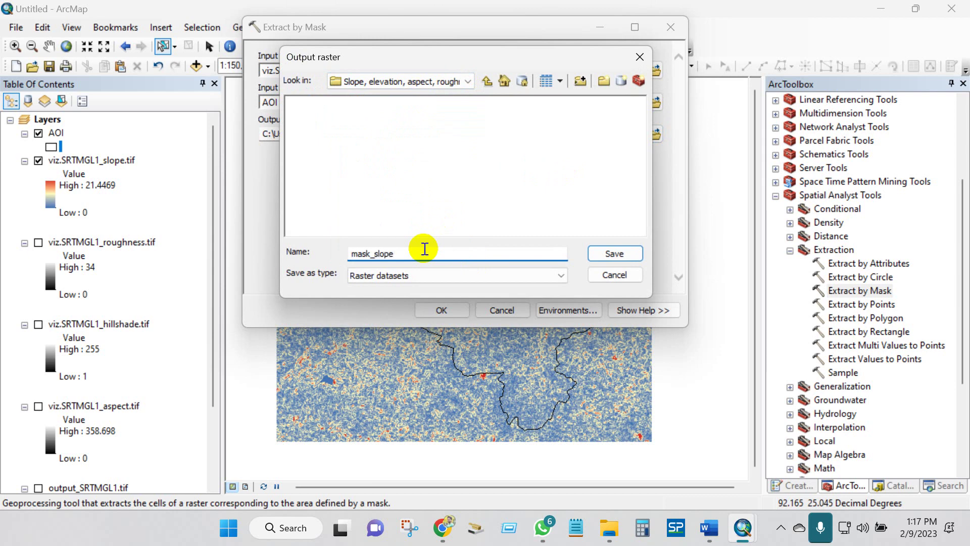
pyautogui.click(608, 252)
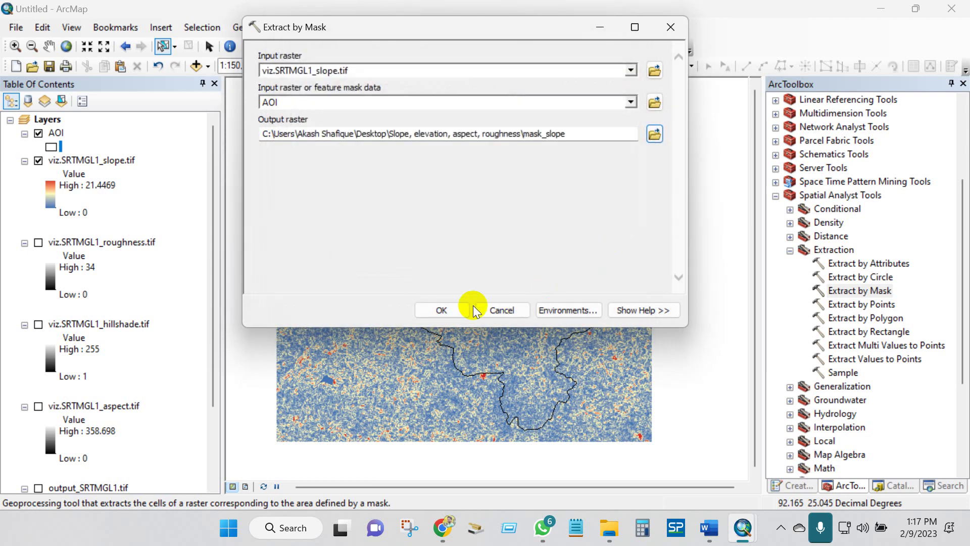
pyautogui.click(435, 309)
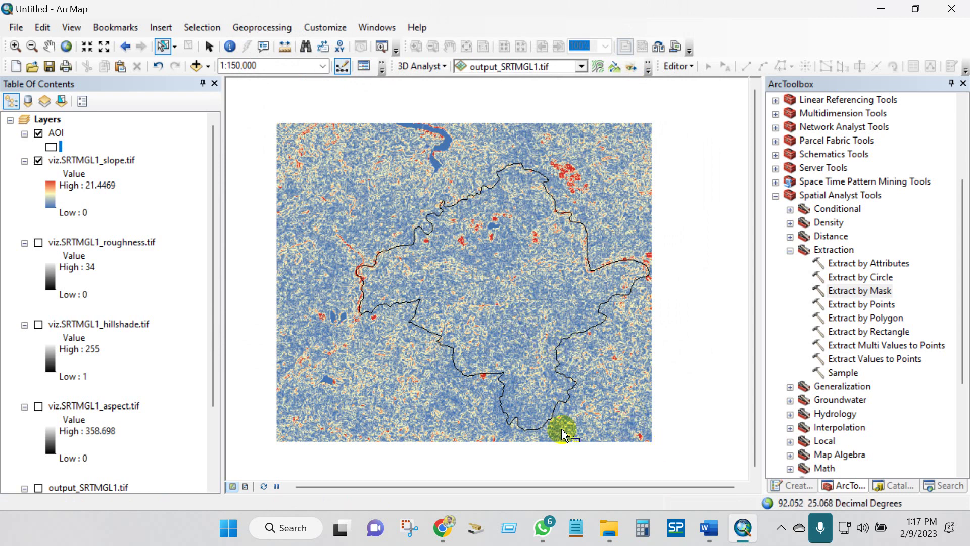
pyautogui.moveTo(706, 536)
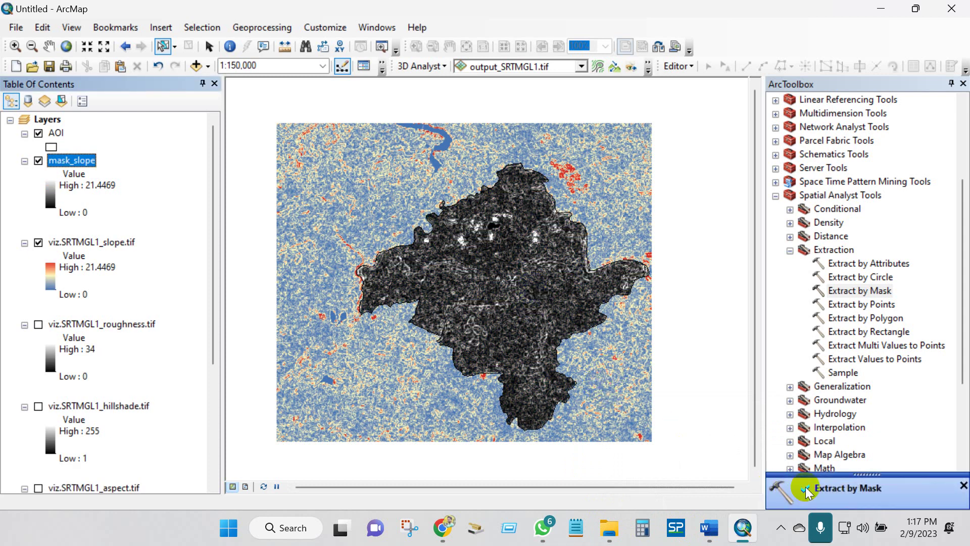
pyautogui.click(38, 242)
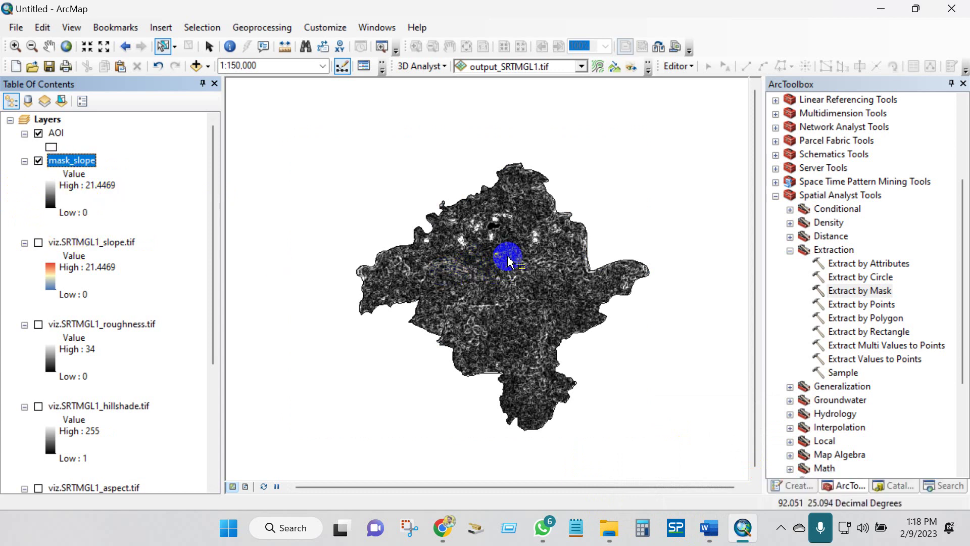
# - Symbolize mask_slope as five classified ranges with 3-significant-digit labels and a green-to-red color ramp
pyautogui.rightClick(69, 161)
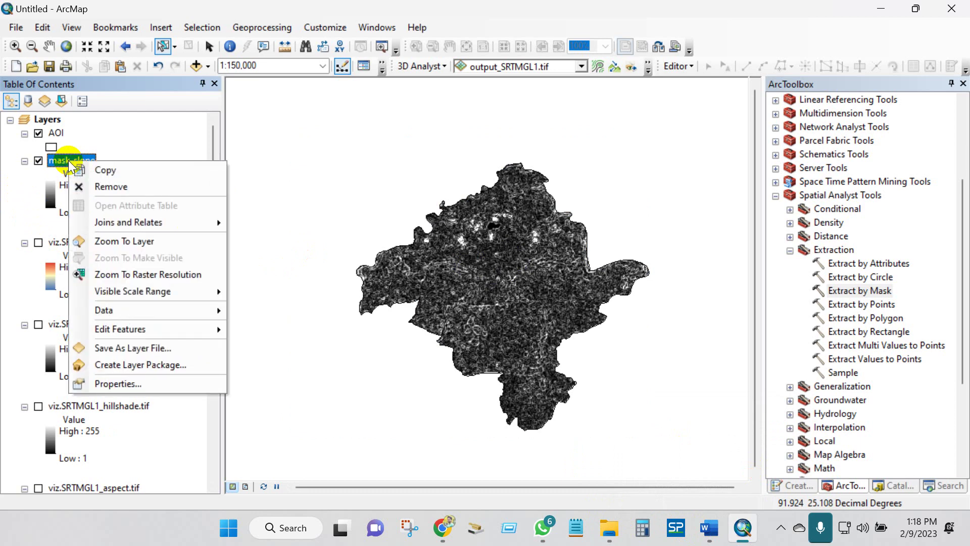
pyautogui.click(348, 285)
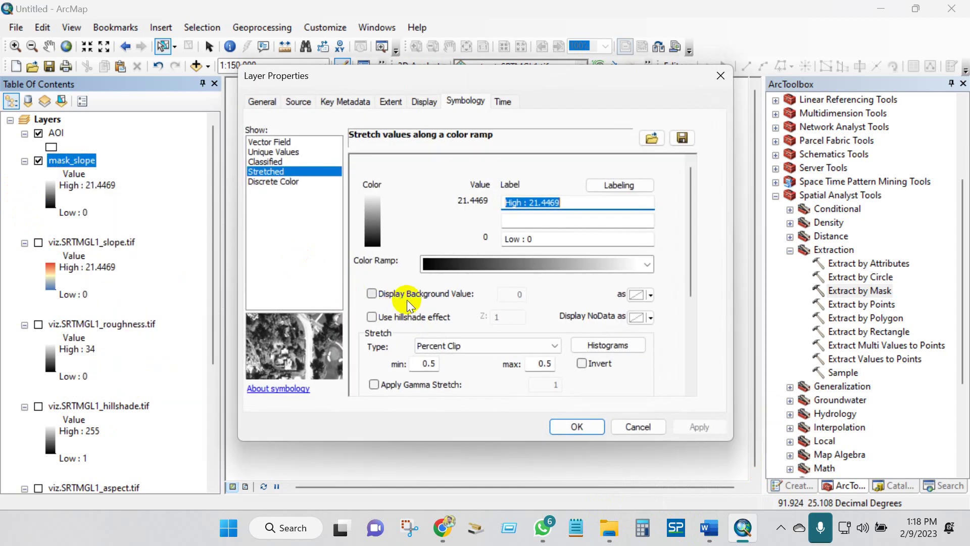
pyautogui.click(261, 161)
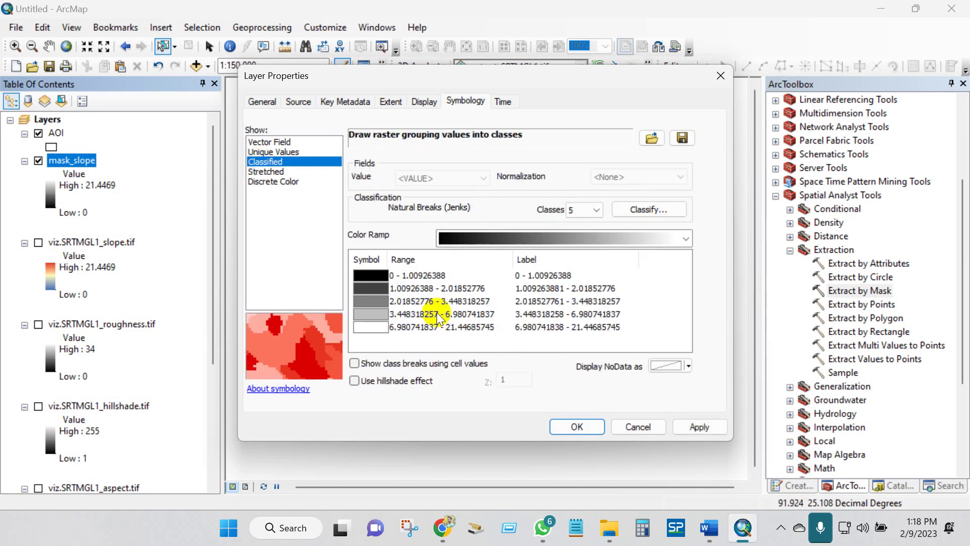
pyautogui.click(554, 259)
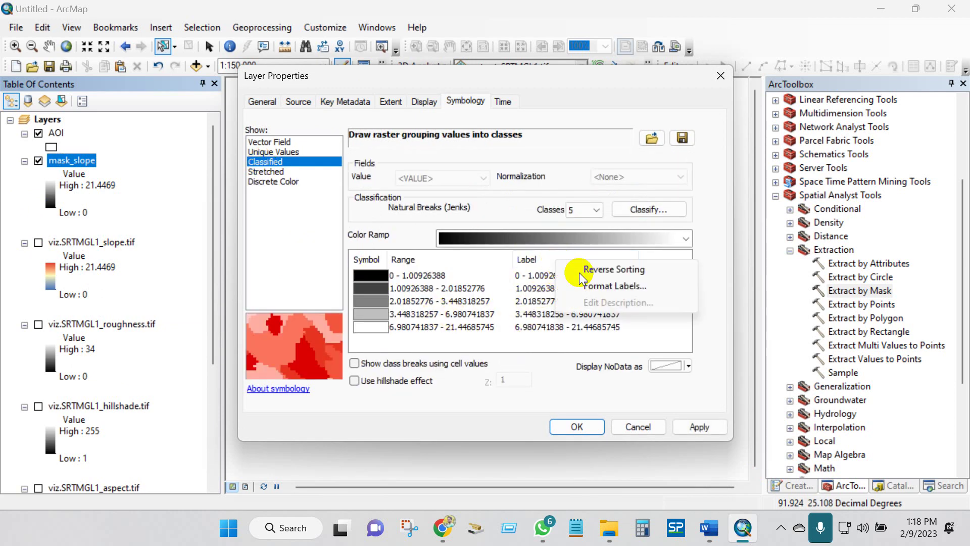
pyautogui.click(592, 286)
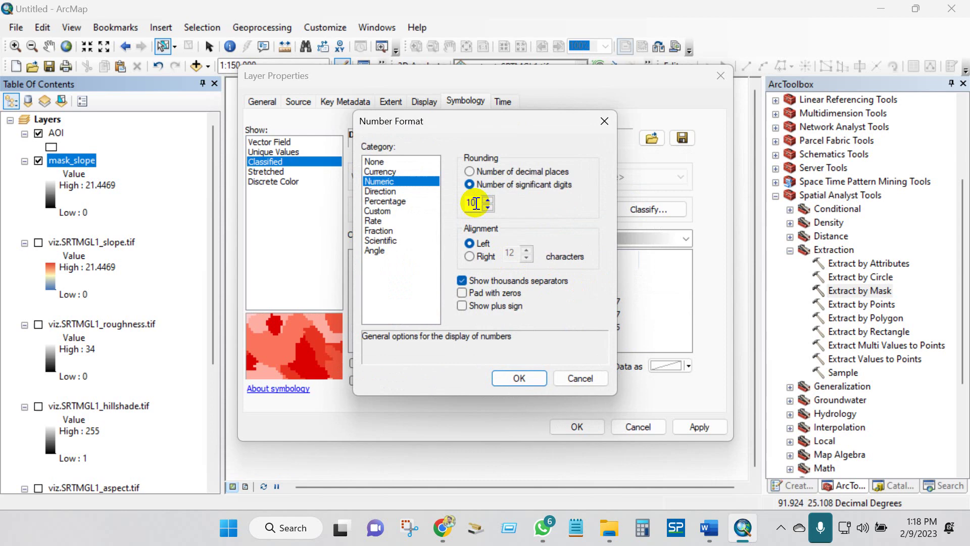
pyautogui.moveTo(468, 123); pyautogui.dragTo(319, 123)
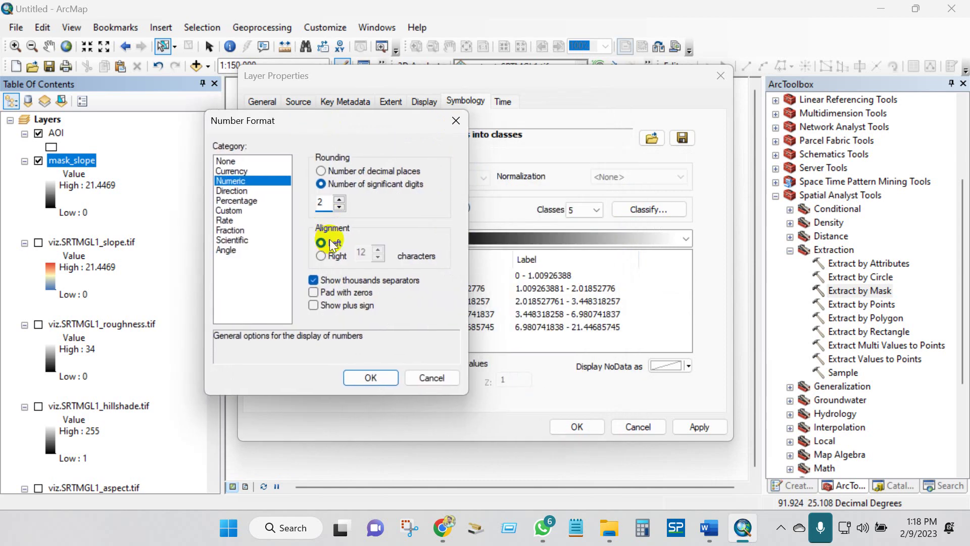
pyautogui.click(354, 377)
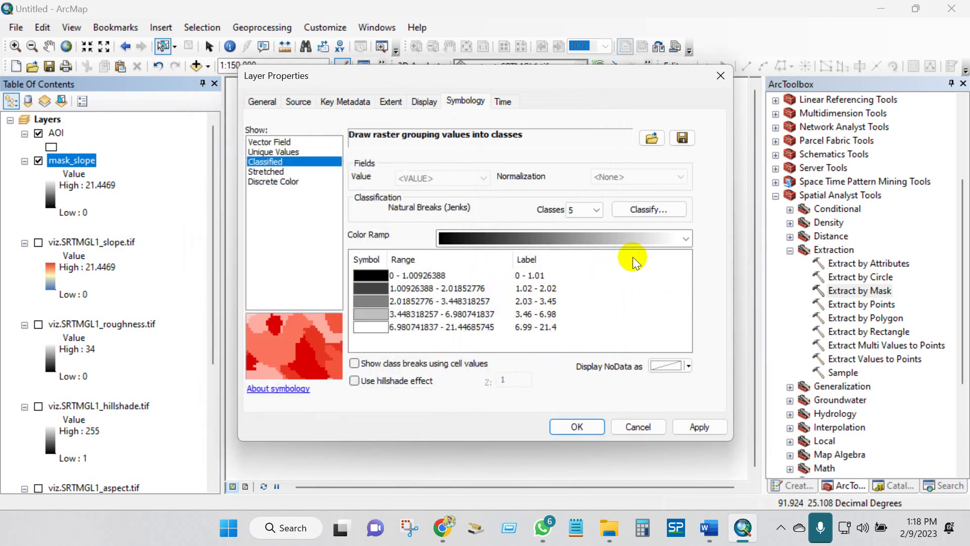
pyautogui.click(687, 240)
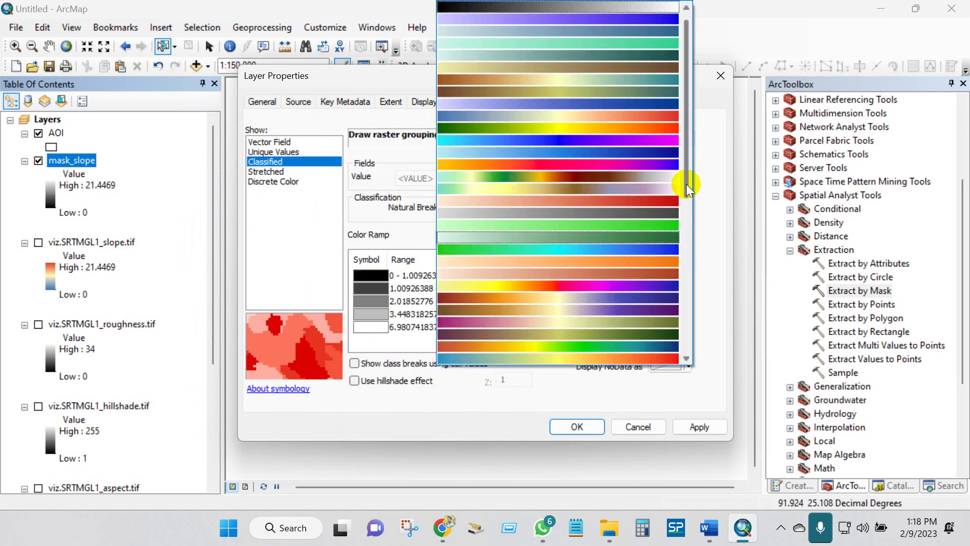
pyautogui.click(644, 130)
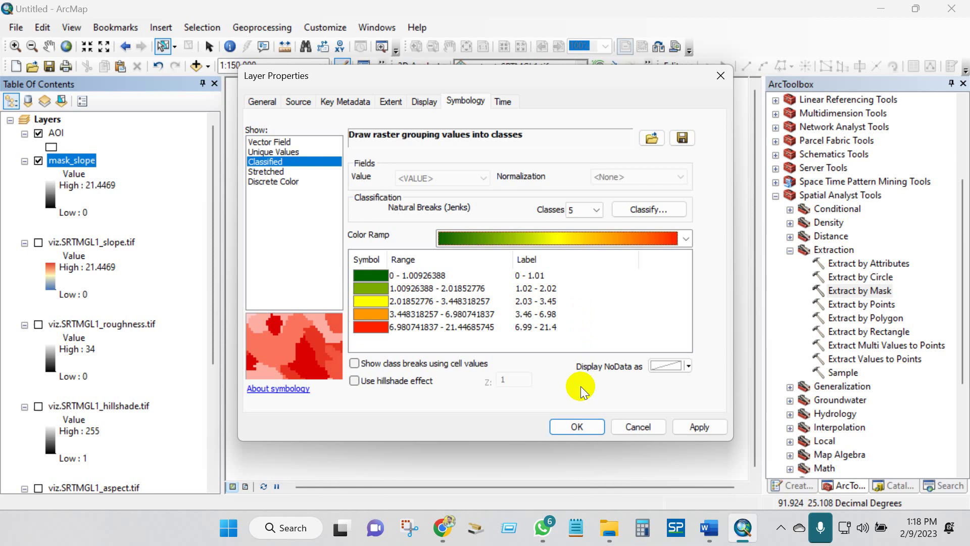
pyautogui.click(576, 426)
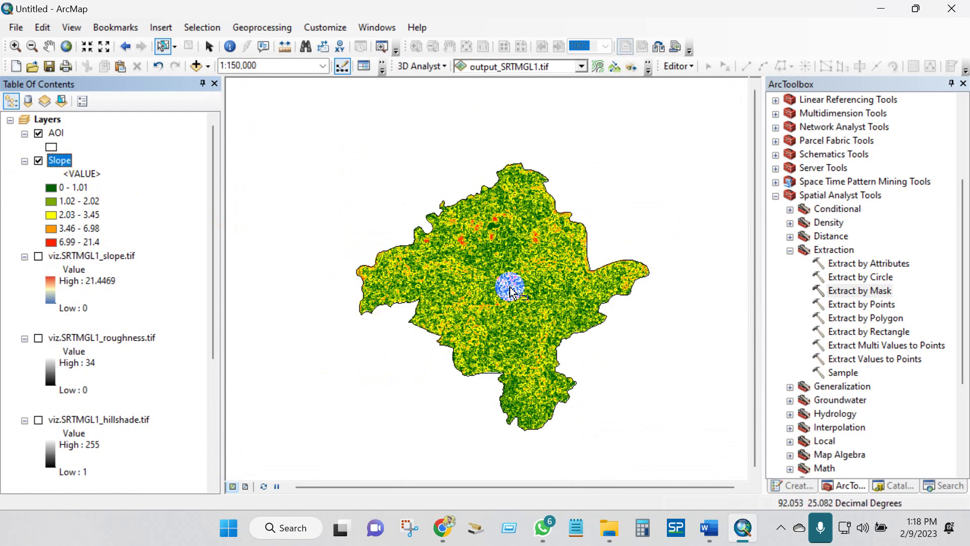
# - Hide Elevation (m) and preview the Hillshade and Roughness layers one at a time
pyautogui.scroll(1, 531, 305)
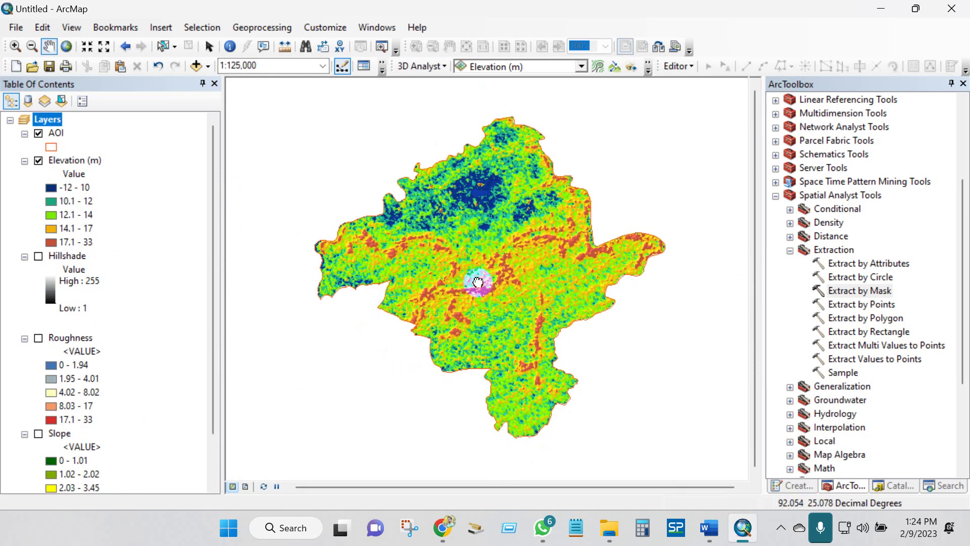
pyautogui.moveTo(478, 282); pyautogui.dragTo(472, 280)
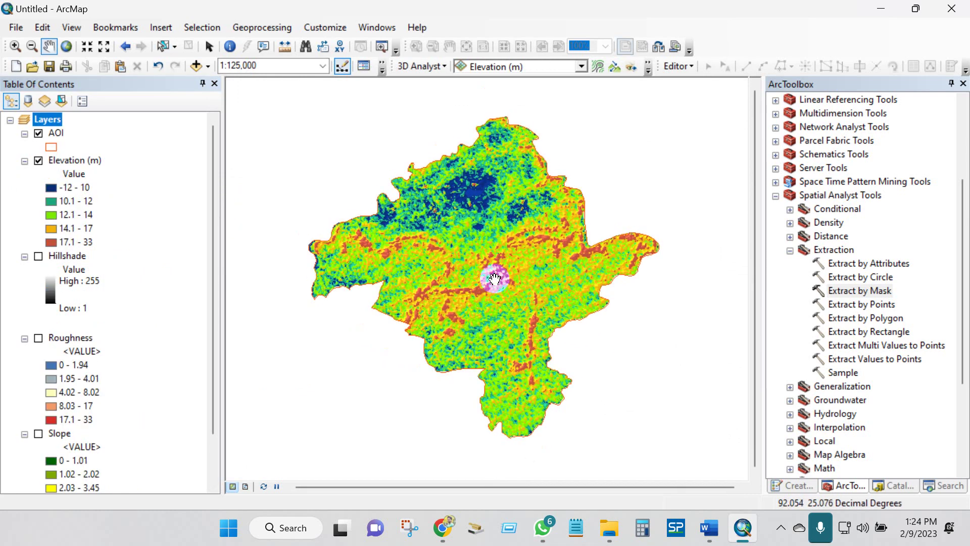
pyautogui.click(39, 161)
pyautogui.click(38, 161)
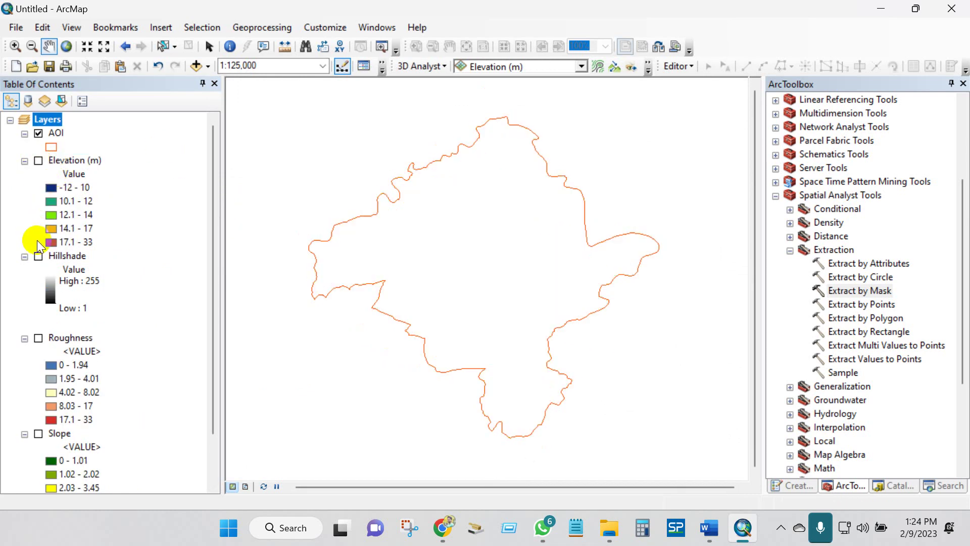
pyautogui.click(39, 256)
pyautogui.moveTo(450, 277); pyautogui.dragTo(448, 274)
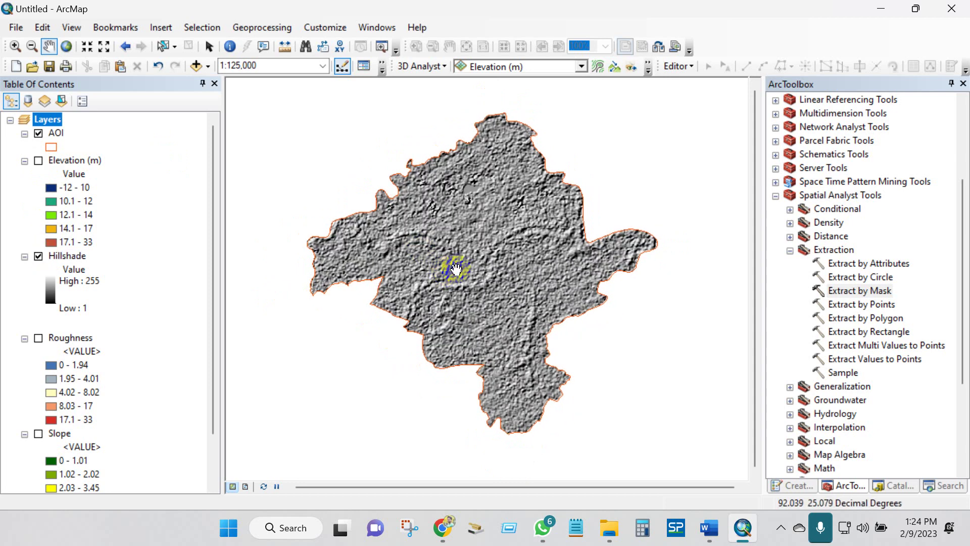
pyautogui.click(38, 256)
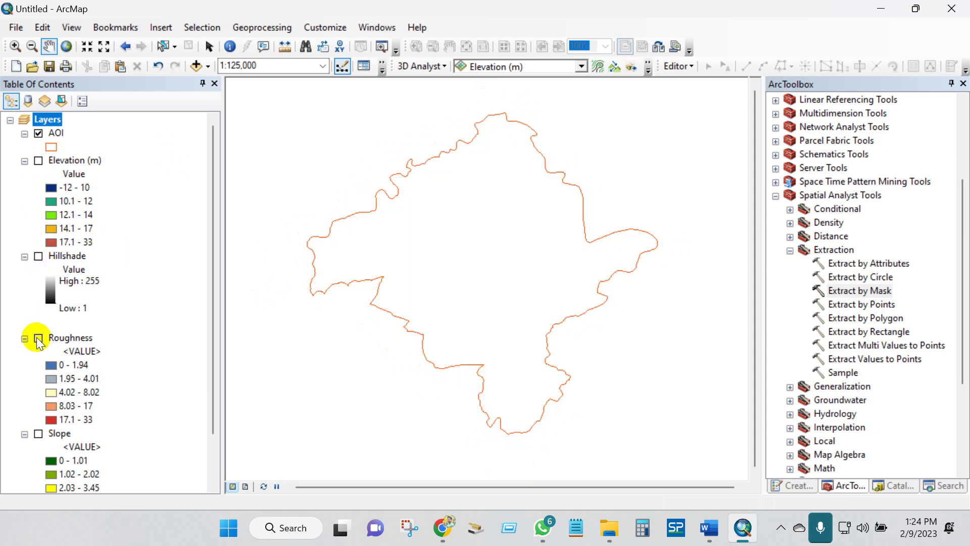
pyautogui.click(39, 338)
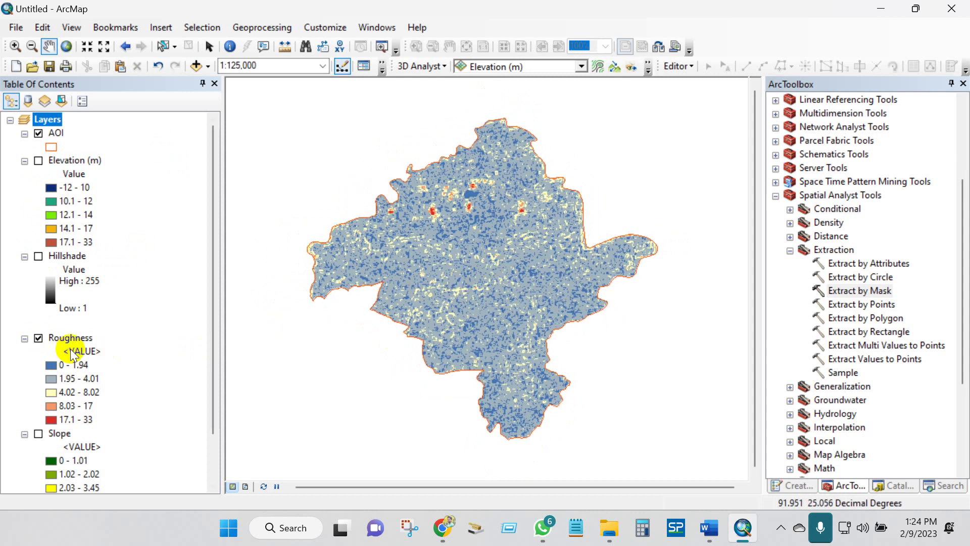
pyautogui.click(38, 338)
# - Preview the Slope and Aspect layers, then turn Slope and Elevation (m) back on
pyautogui.scroll(-1, 73, 367)
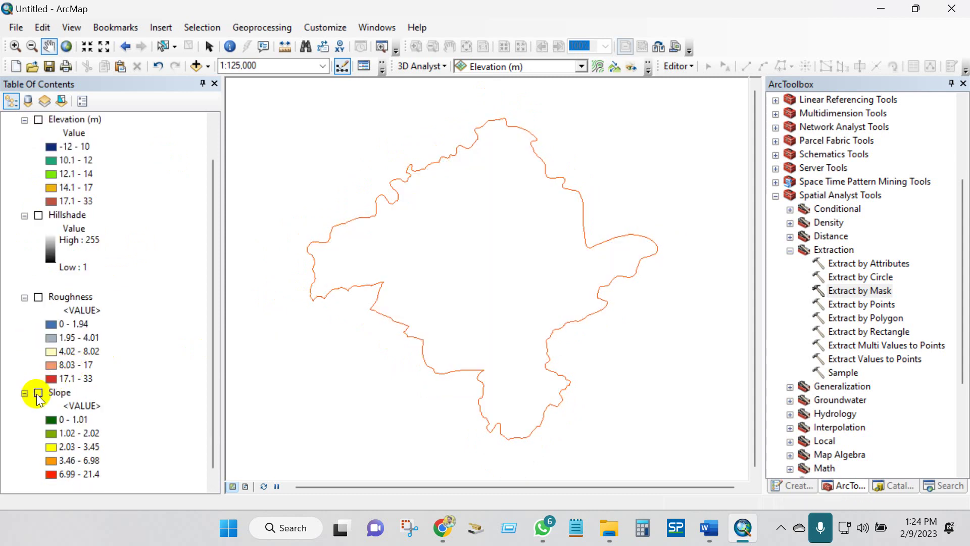
pyautogui.click(38, 393)
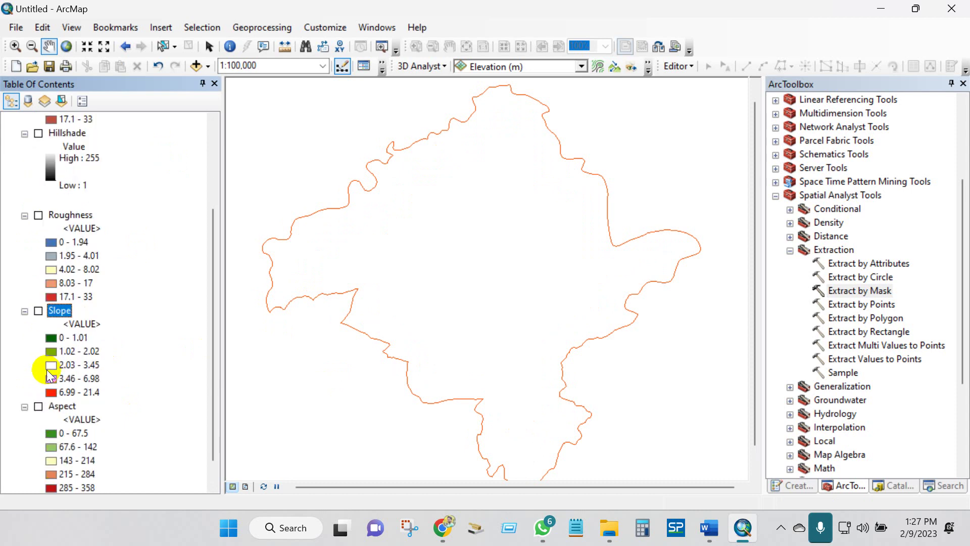
pyautogui.scroll(-1, 46, 377)
pyautogui.click(39, 379)
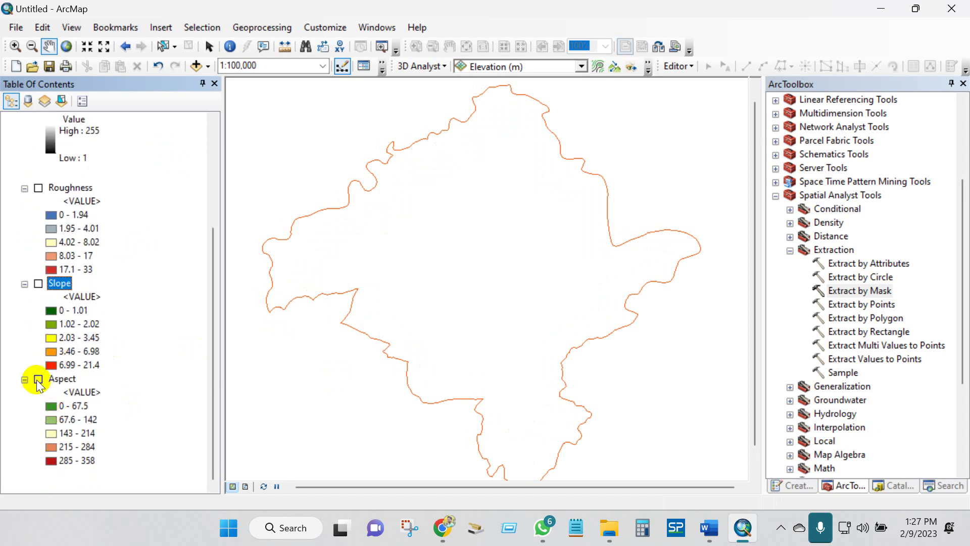
pyautogui.scroll(4, 130, 353)
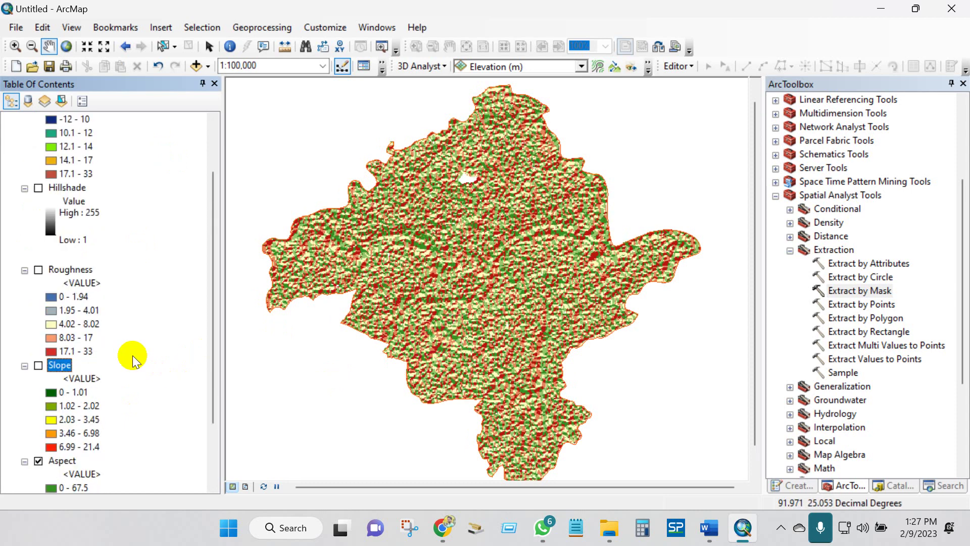
pyautogui.click(39, 433)
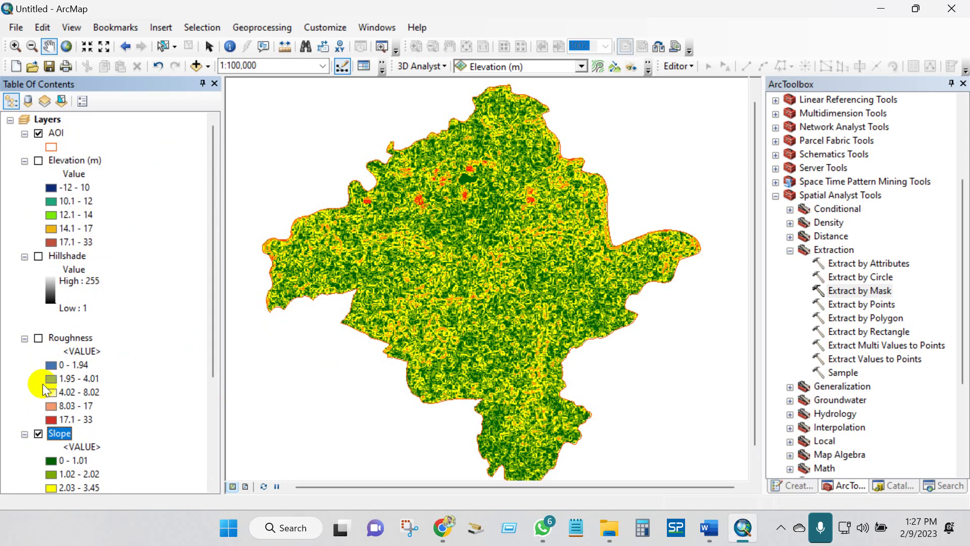
pyautogui.click(38, 160)
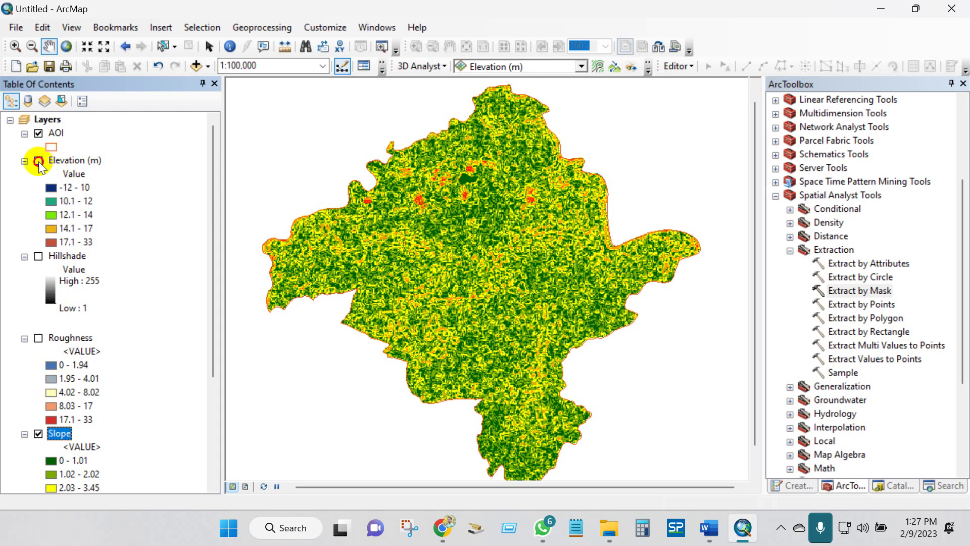
pyautogui.scroll(-1, 436, 334)
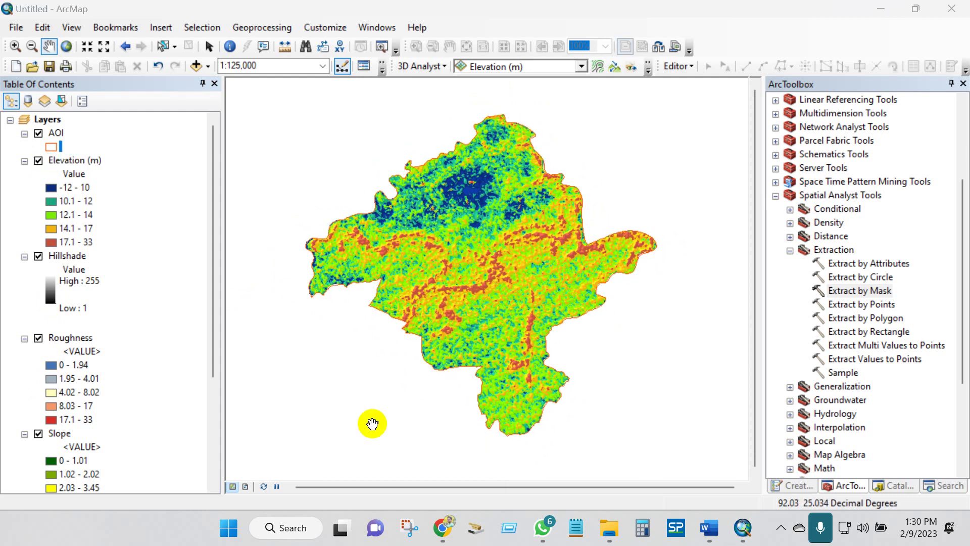
# - Switch to Layout View and zoom to the Elevation (m) layer so it fills the data frame
pyautogui.click(245, 486)
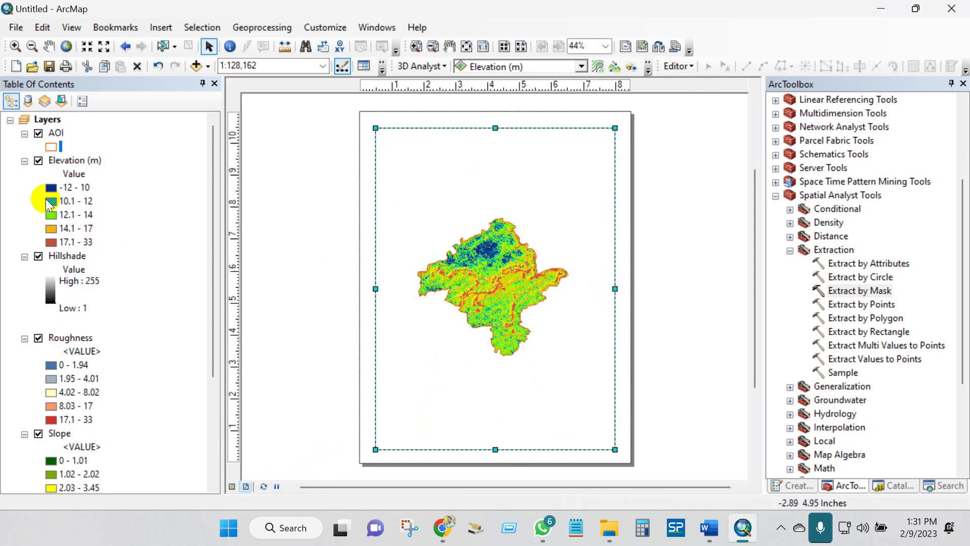
pyautogui.rightClick(67, 162)
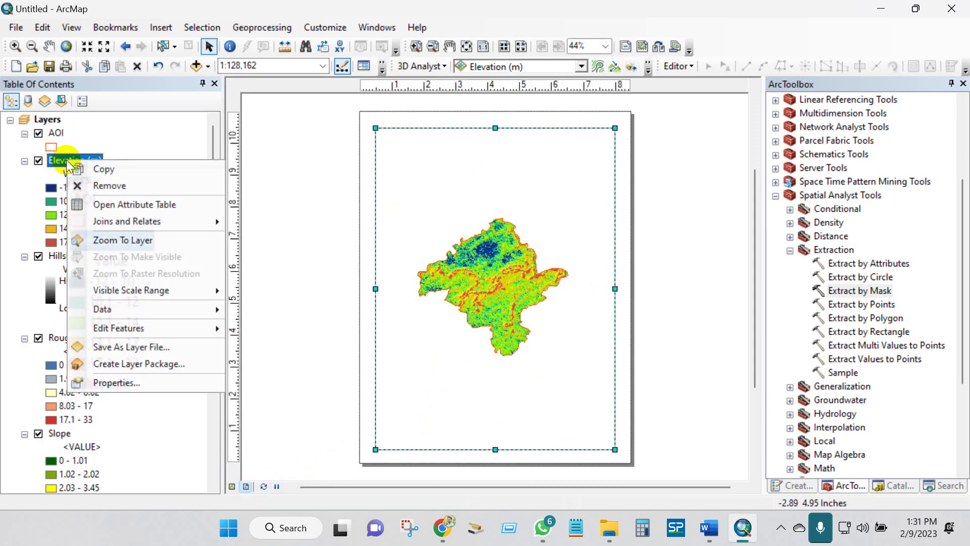
pyautogui.click(106, 242)
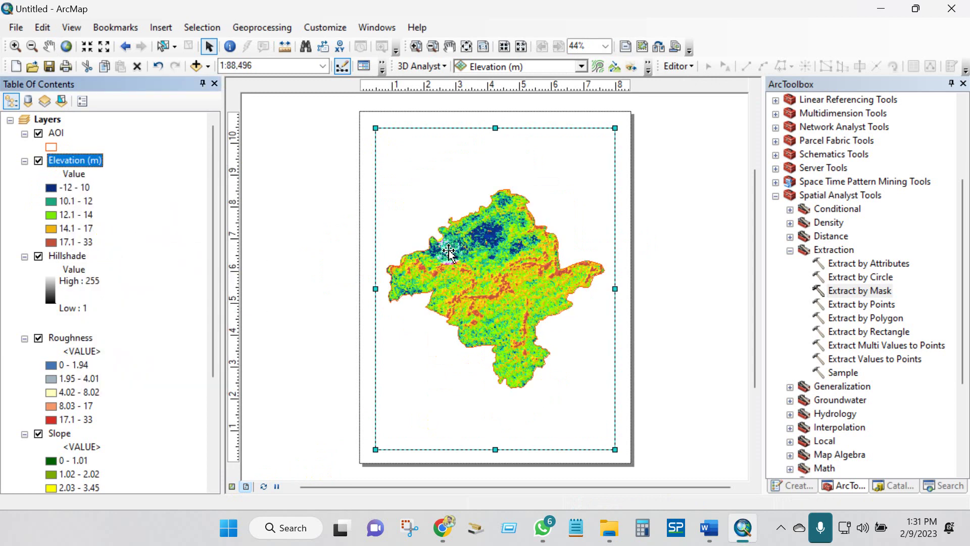
pyautogui.click(537, 270)
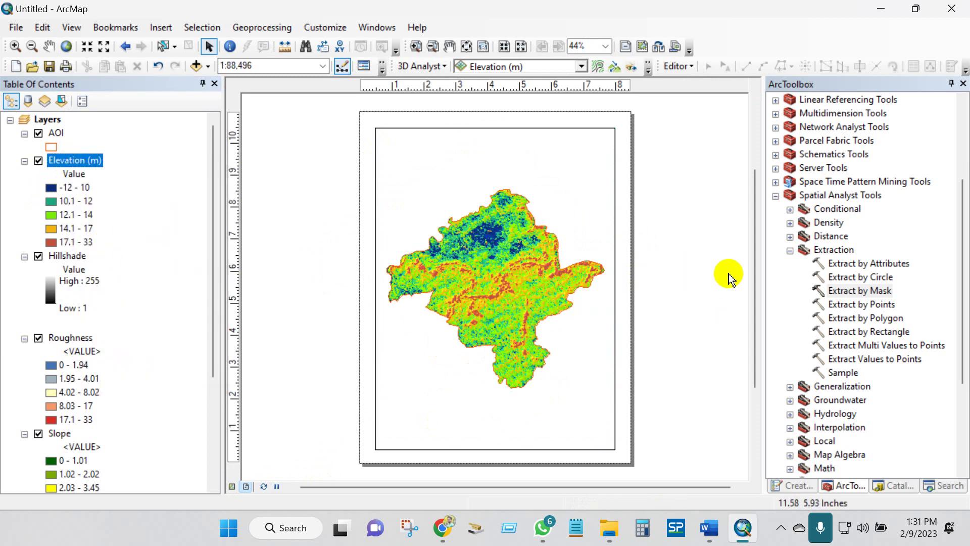
pyautogui.press('c')
pyautogui.click(162, 28)
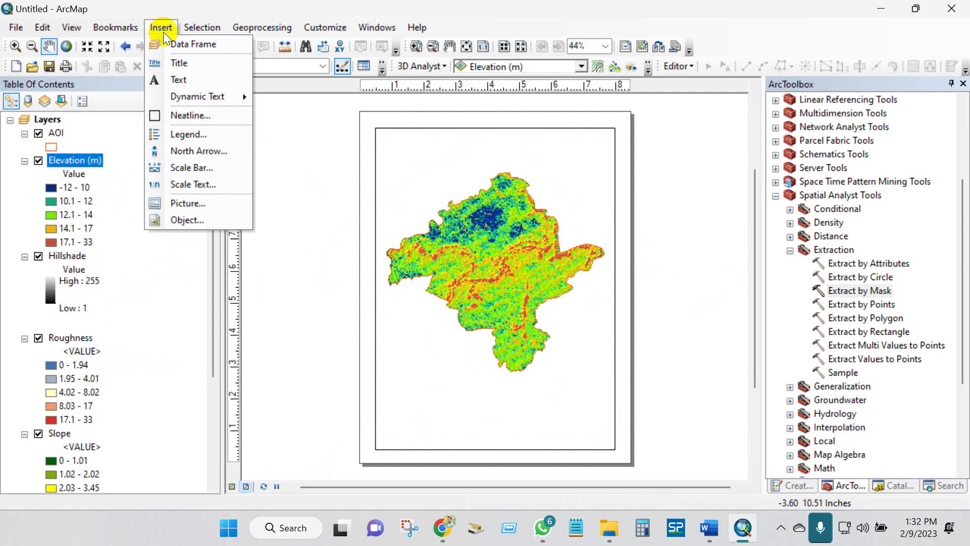
# - Insert a layout title reading 'Elevation (m)'
pyautogui.click(182, 60)
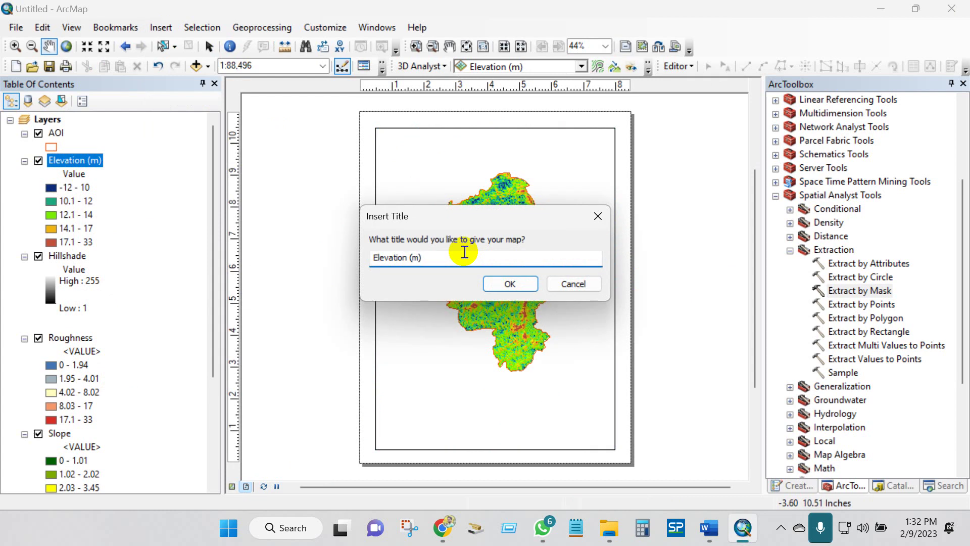
pyautogui.click(492, 283)
pyautogui.hotkey('alt', 'Tab')
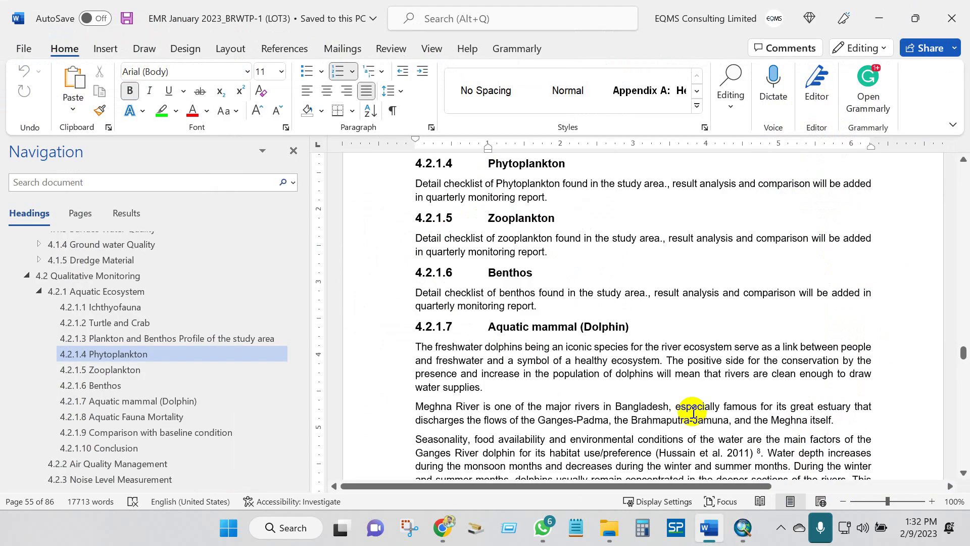
pyautogui.hotkey('alt', 'Tab')
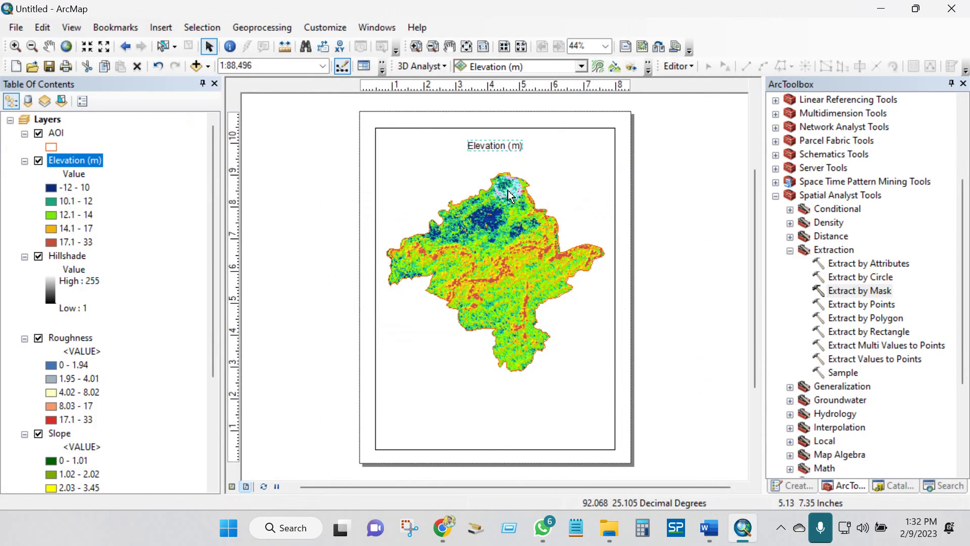
# - Make the title font 36 point and bold
pyautogui.rightClick(487, 149)
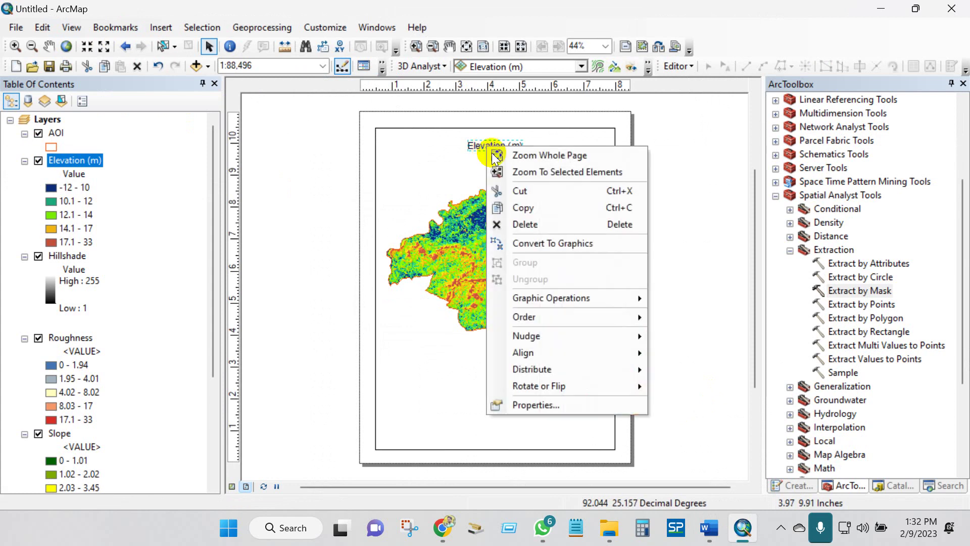
pyautogui.click(543, 404)
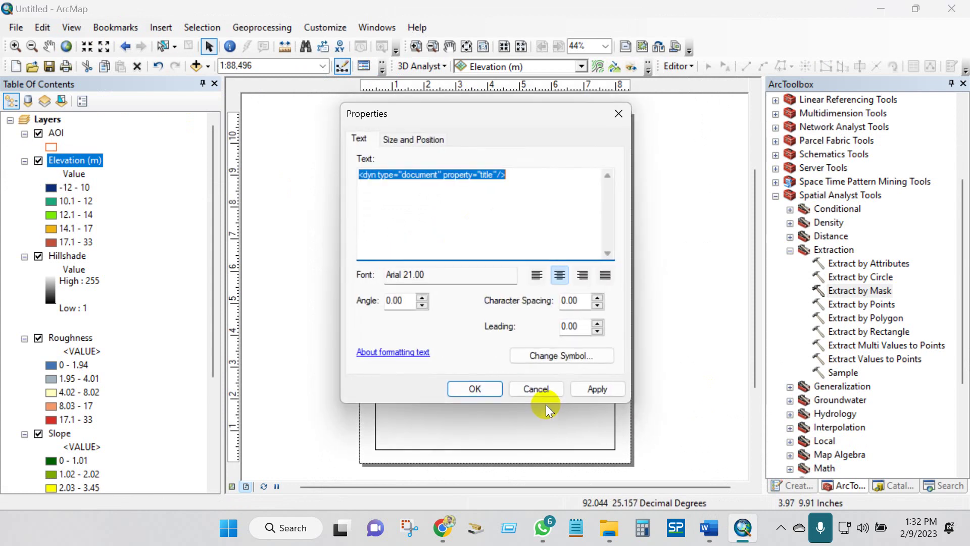
pyautogui.click(554, 356)
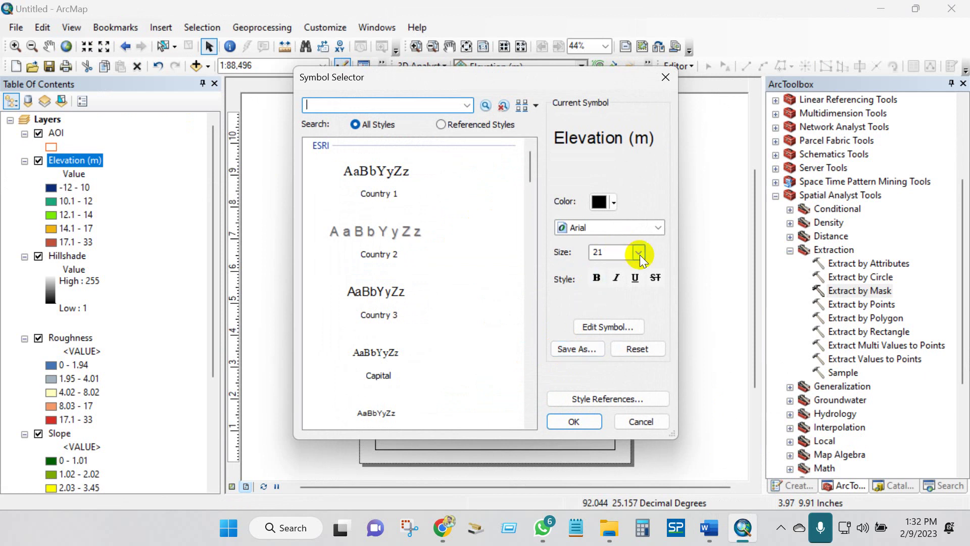
pyautogui.click(638, 252)
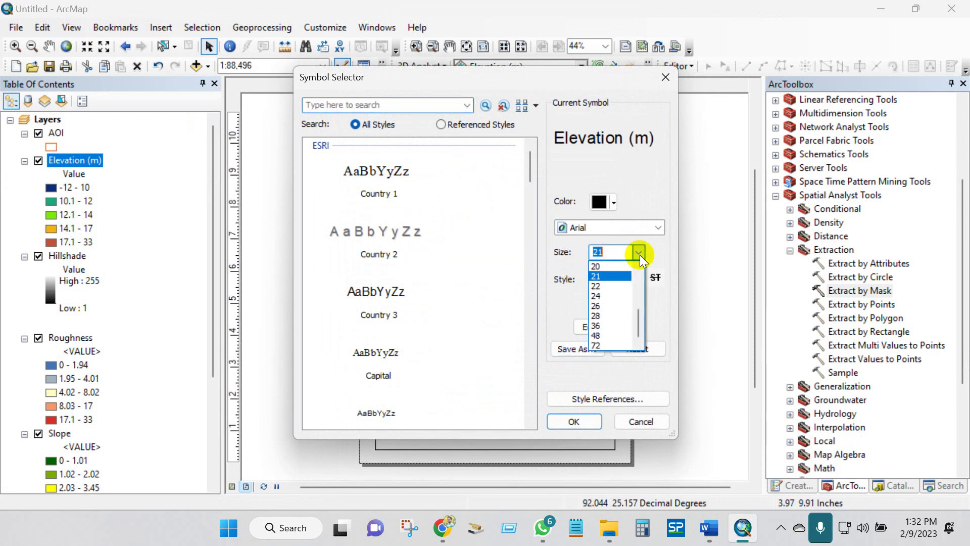
pyautogui.click(604, 324)
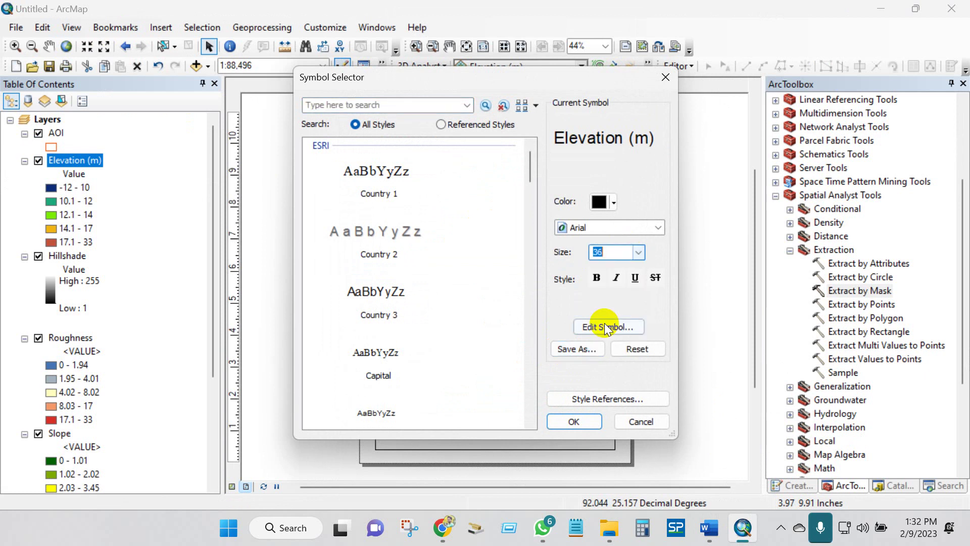
pyautogui.click(597, 279)
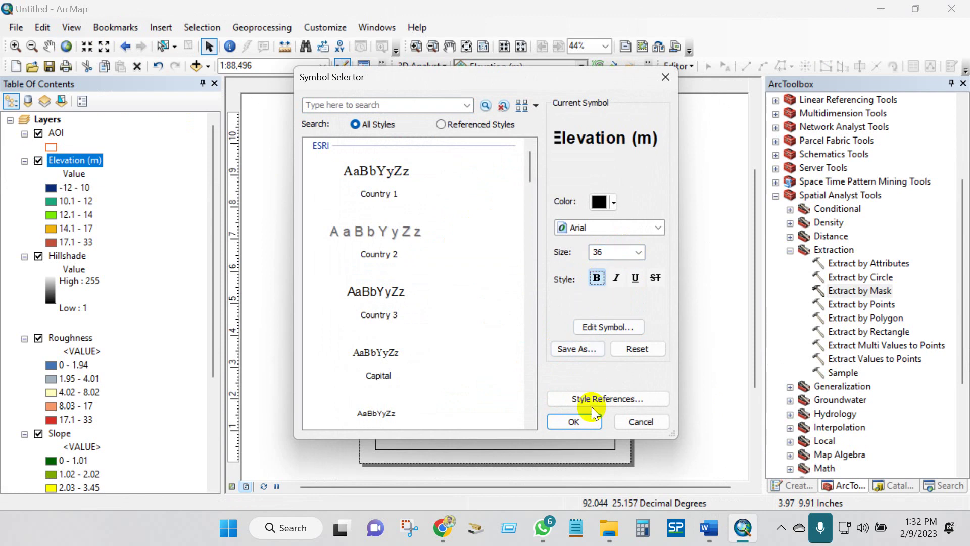
pyautogui.click(576, 420)
pyautogui.click(474, 387)
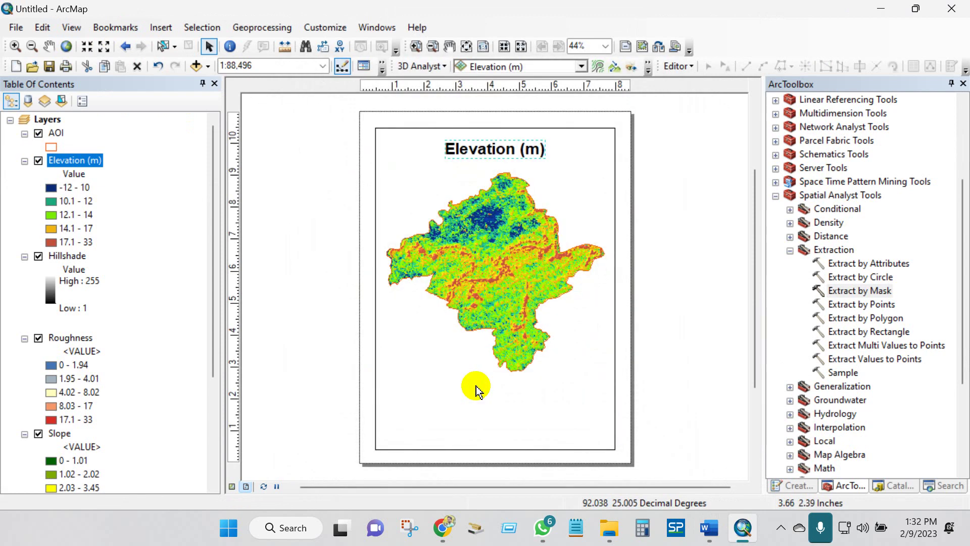
pyautogui.click(486, 154)
pyautogui.click(665, 257)
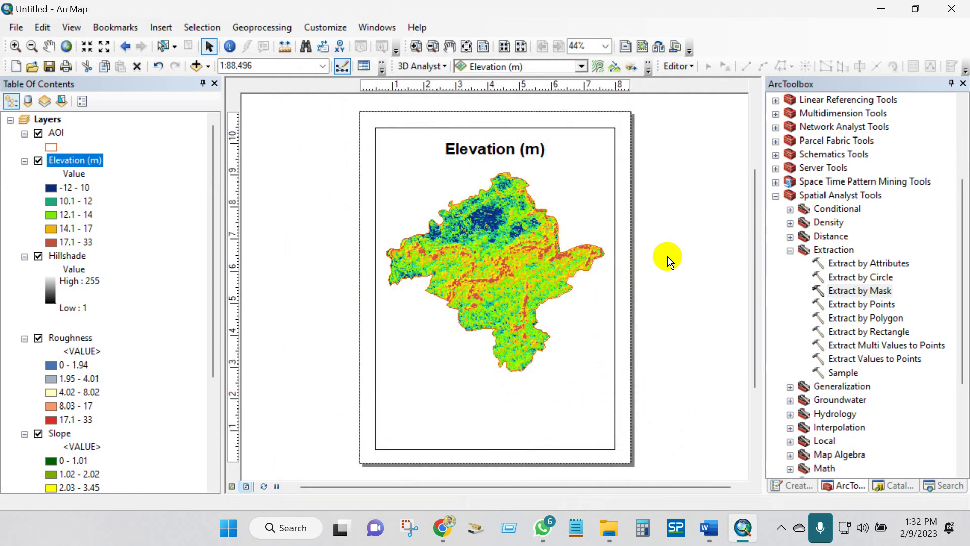
pyautogui.click(446, 362)
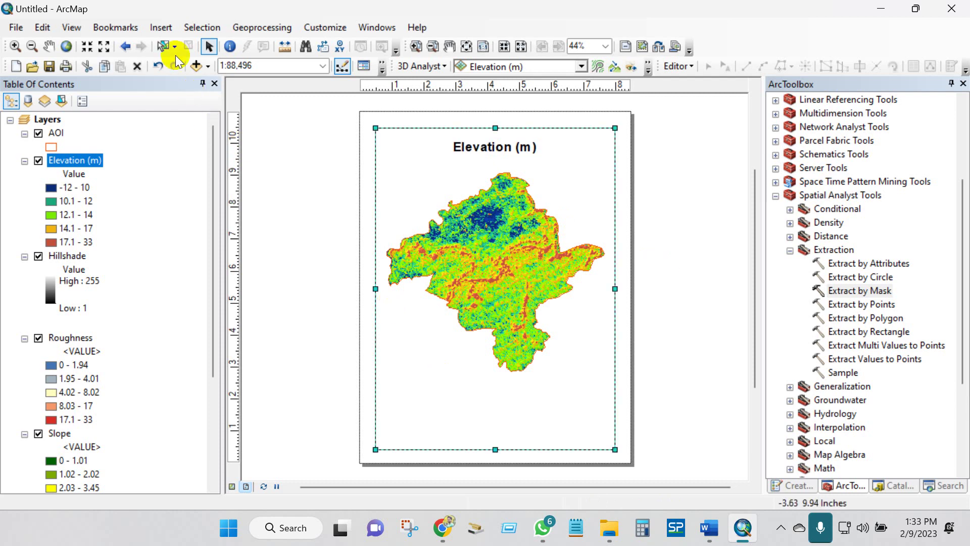
pyautogui.click(161, 26)
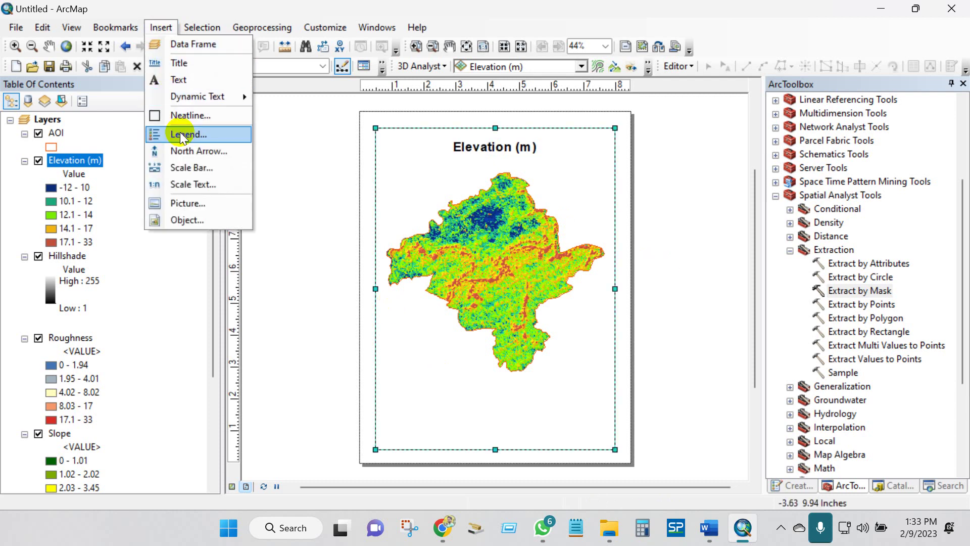
# - Start a legend, removing Hillshade, Roughness, Slope, Aspect and AOI so only Elevation (m) remains
pyautogui.click(183, 134)
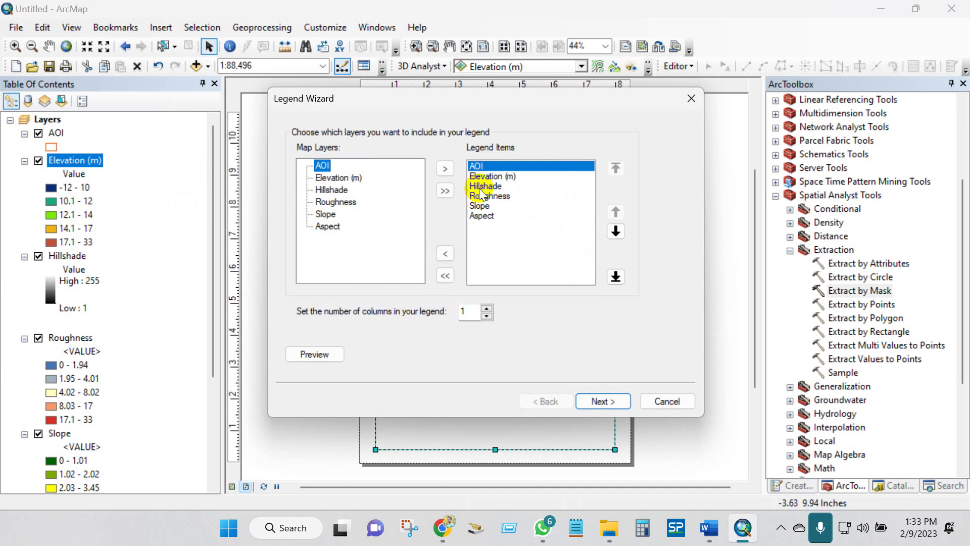
pyautogui.click(482, 186)
pyautogui.click(445, 253)
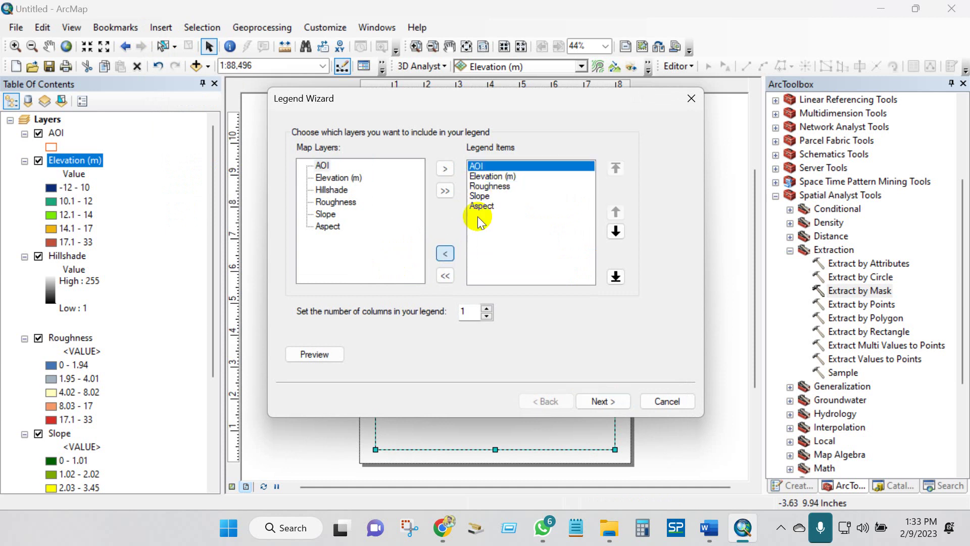
pyautogui.click(484, 185)
pyautogui.click(444, 253)
pyautogui.click(479, 187)
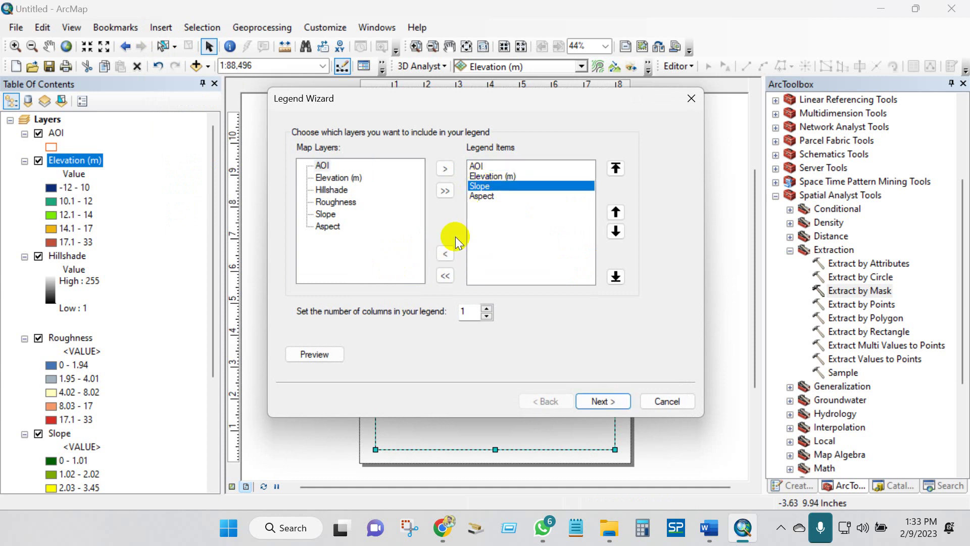
pyautogui.click(444, 253)
pyautogui.click(483, 185)
pyautogui.click(444, 254)
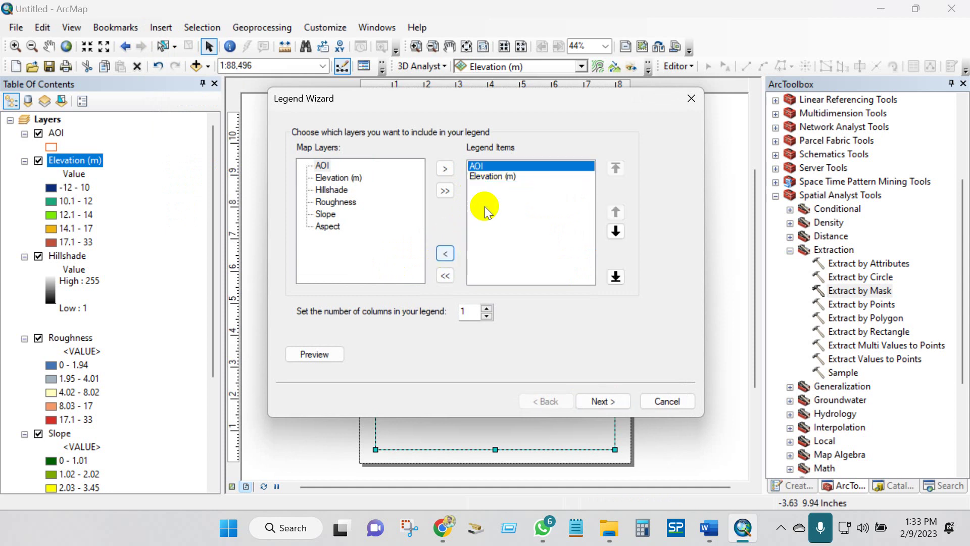
pyautogui.click(444, 254)
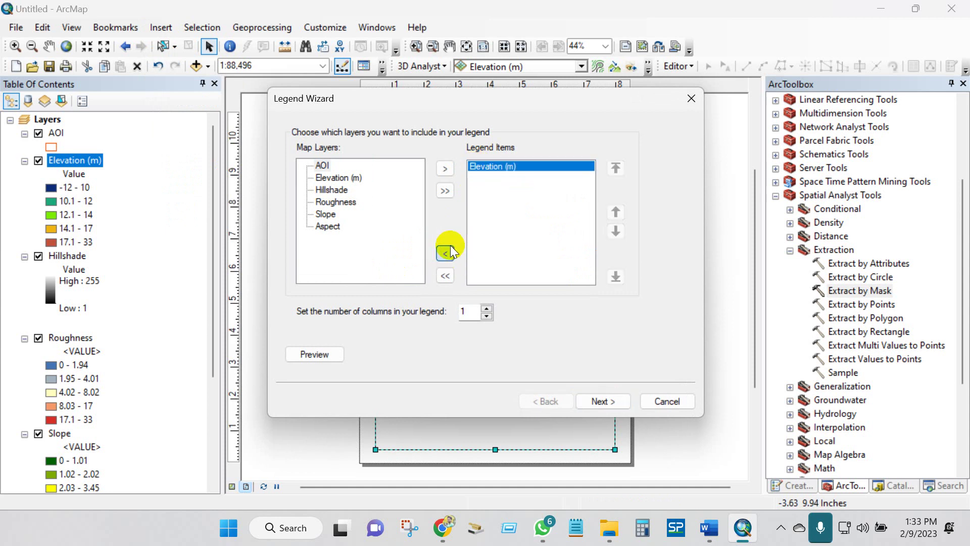
# - Clear the default 'Legend' title and finish the legend wizard
pyautogui.click(607, 401)
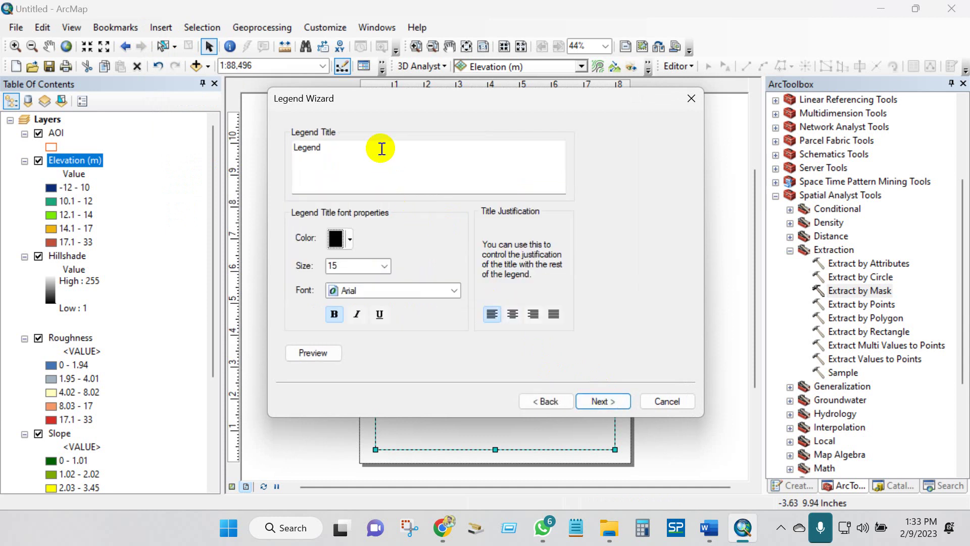
pyautogui.moveTo(381, 148); pyautogui.dragTo(271, 152)
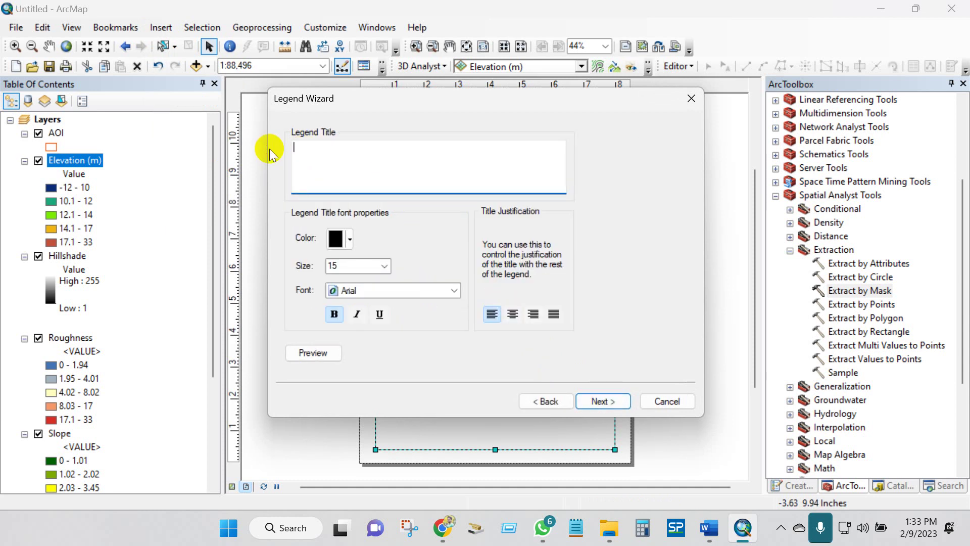
pyautogui.click(597, 395)
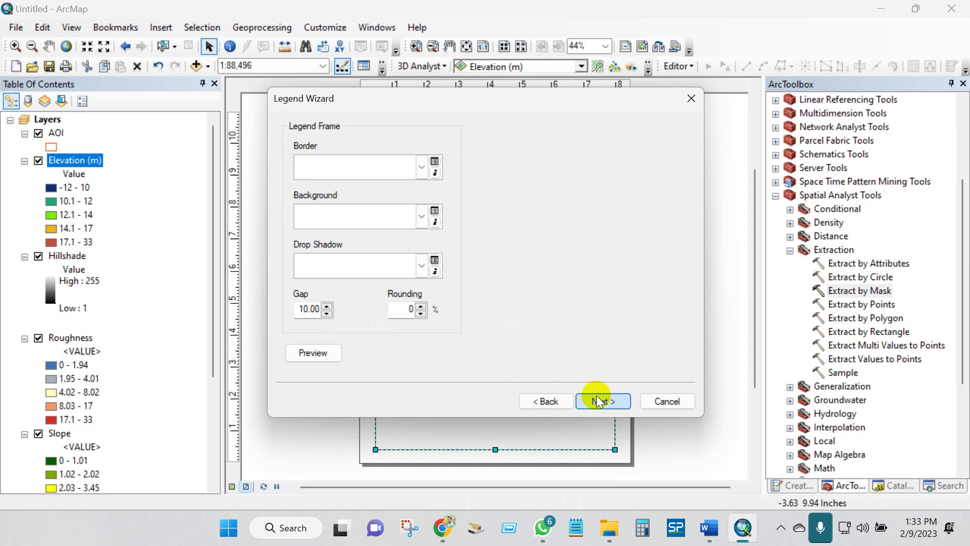
pyautogui.click(596, 395)
pyautogui.click(596, 395)
pyautogui.click(596, 395)
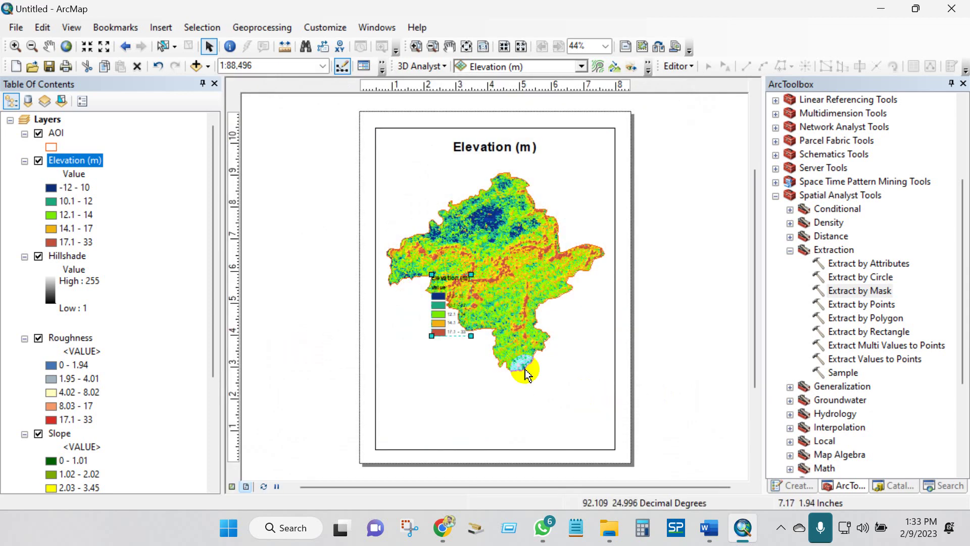
# - Move the legend to the lower left and enlarge its item labels to 16 point
pyautogui.moveTo(437, 332); pyautogui.dragTo(412, 398)
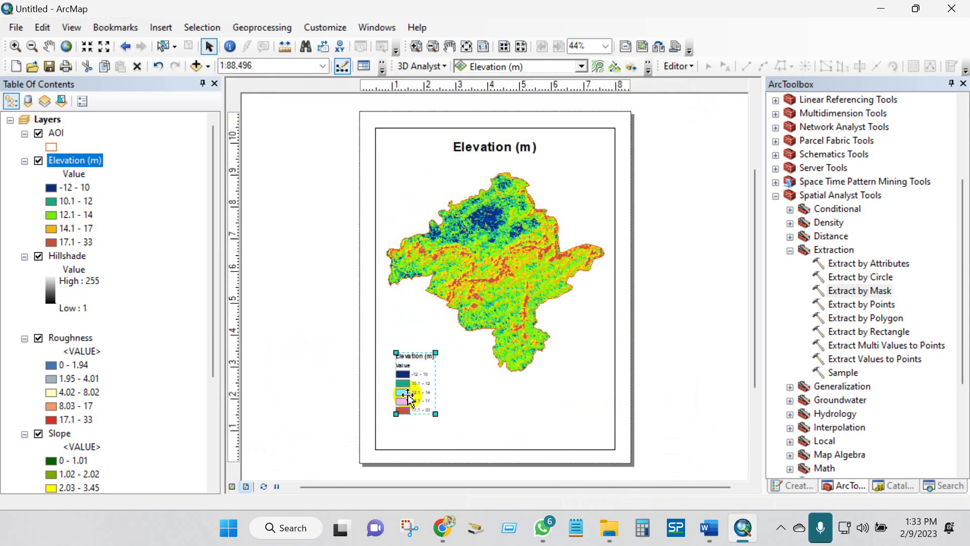
pyautogui.rightClick(412, 398)
pyautogui.click(452, 388)
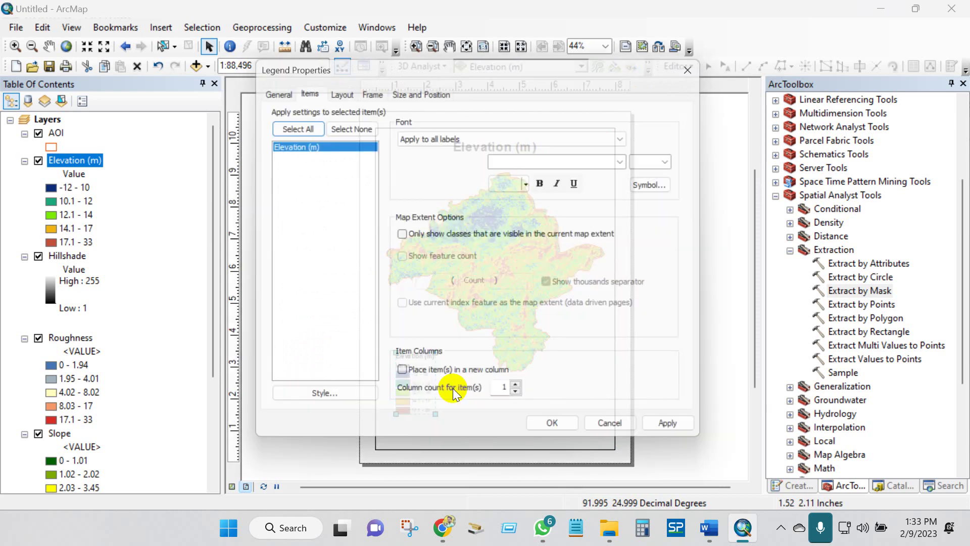
pyautogui.click(283, 127)
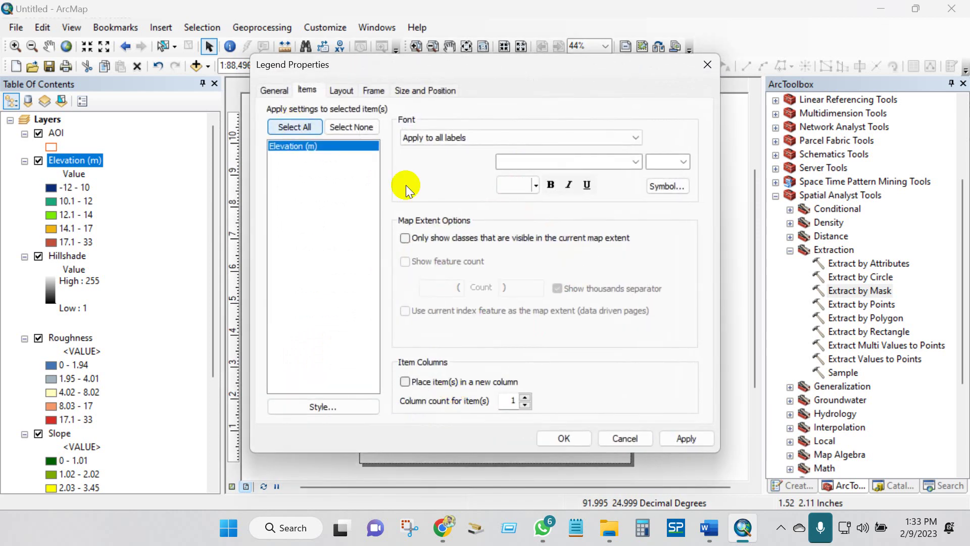
pyautogui.click(685, 161)
pyautogui.click(655, 264)
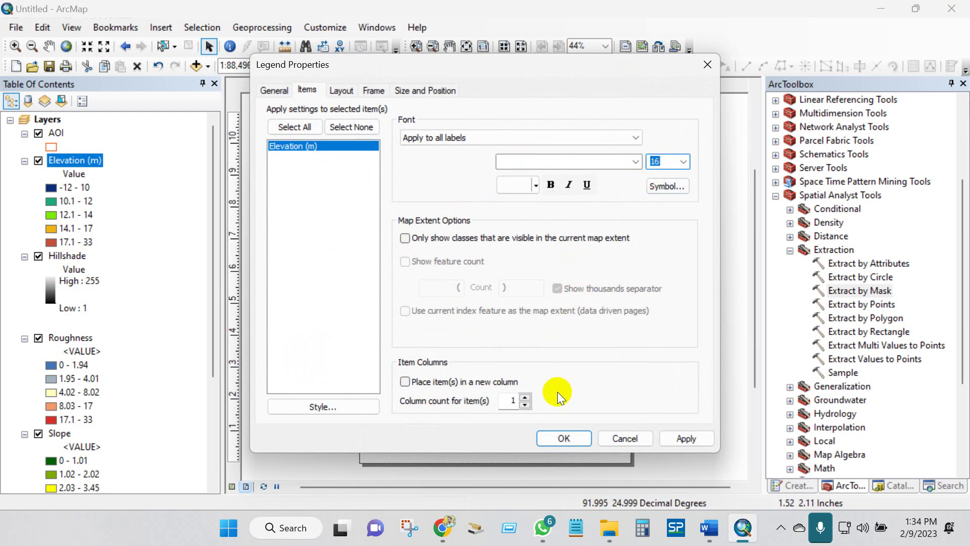
pyautogui.click(563, 439)
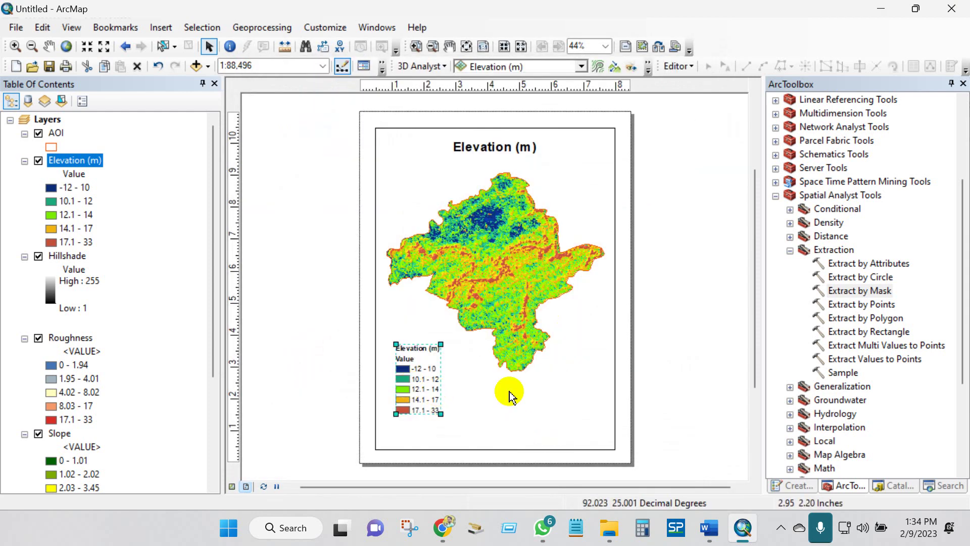
pyautogui.click(423, 355)
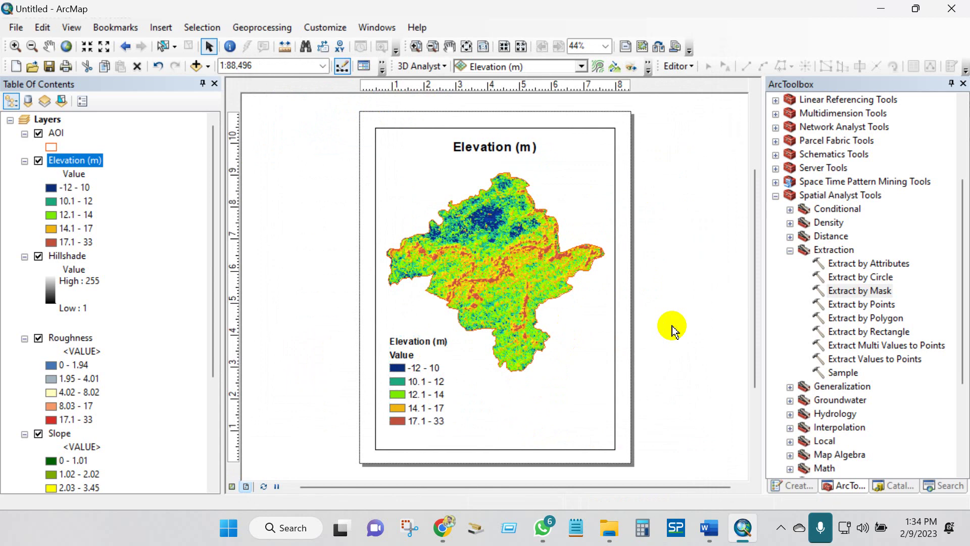
pyautogui.click(161, 27)
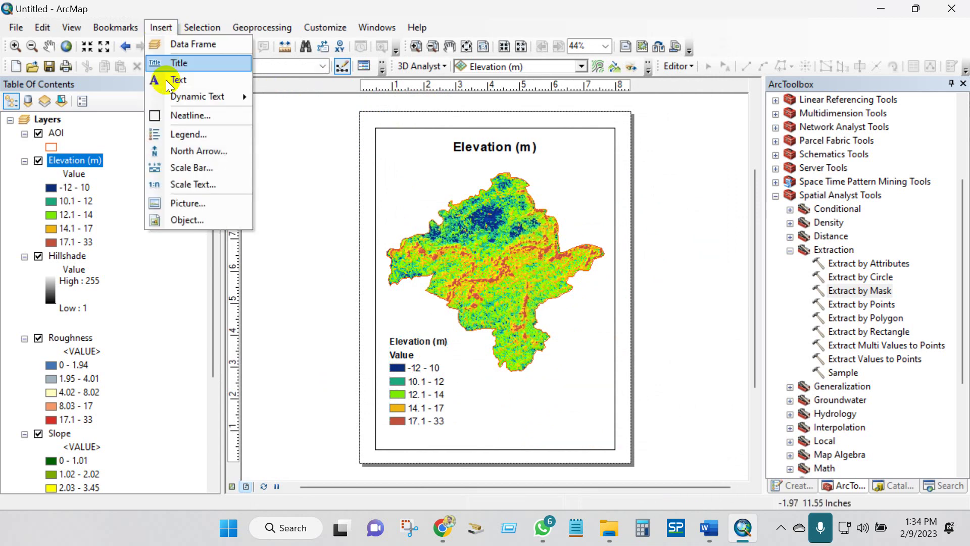
# - Insert a NORTH triangle-style north arrow into the layout
pyautogui.click(198, 150)
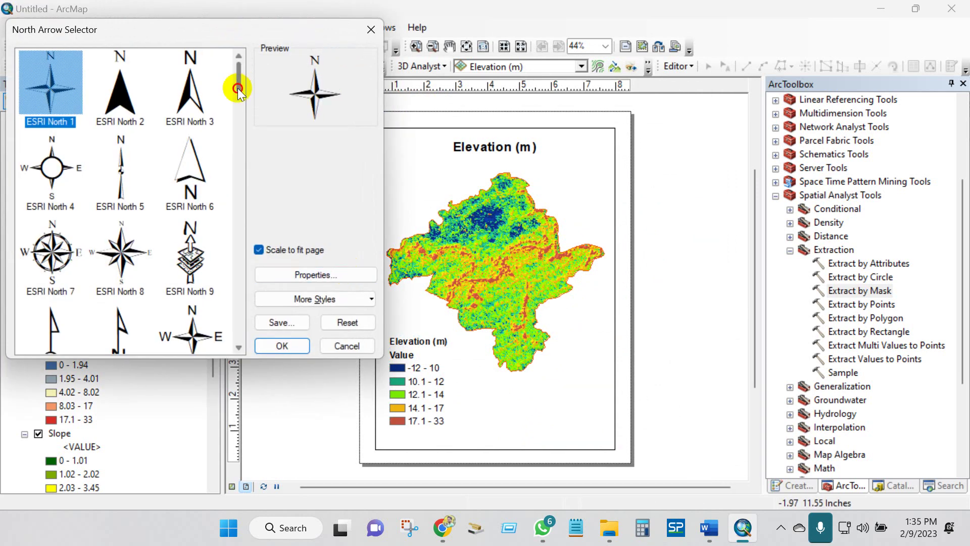
pyautogui.moveTo(238, 89); pyautogui.dragTo(238, 202)
pyautogui.click(189, 144)
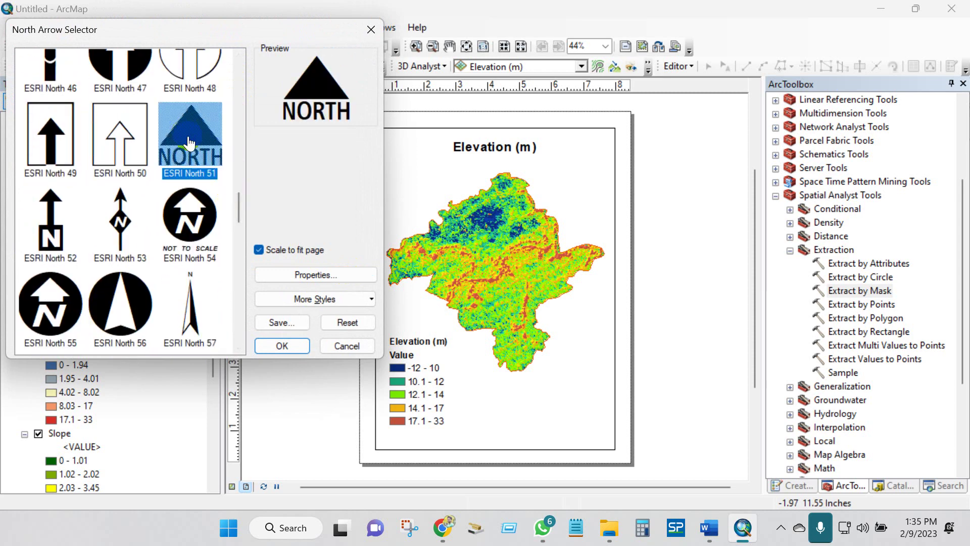
pyautogui.click(278, 344)
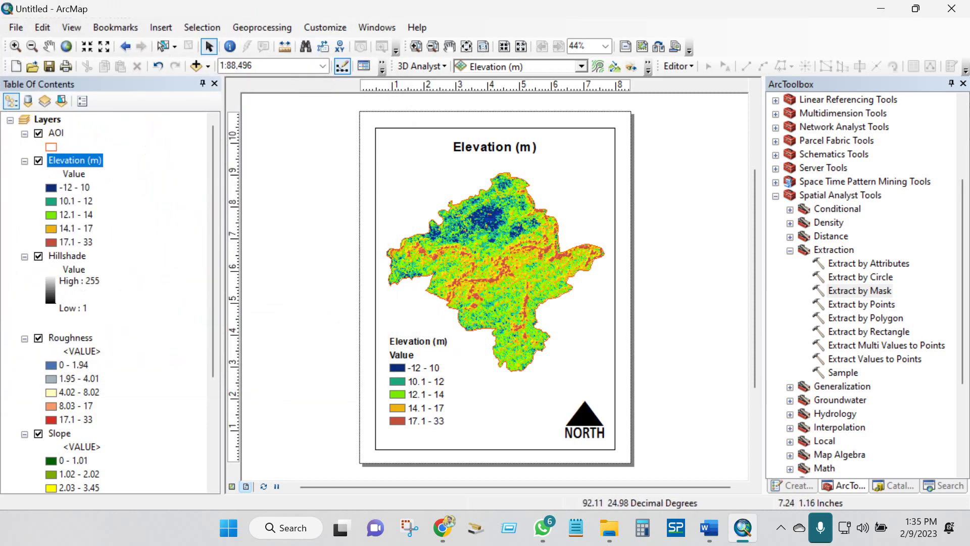
pyautogui.click(586, 424)
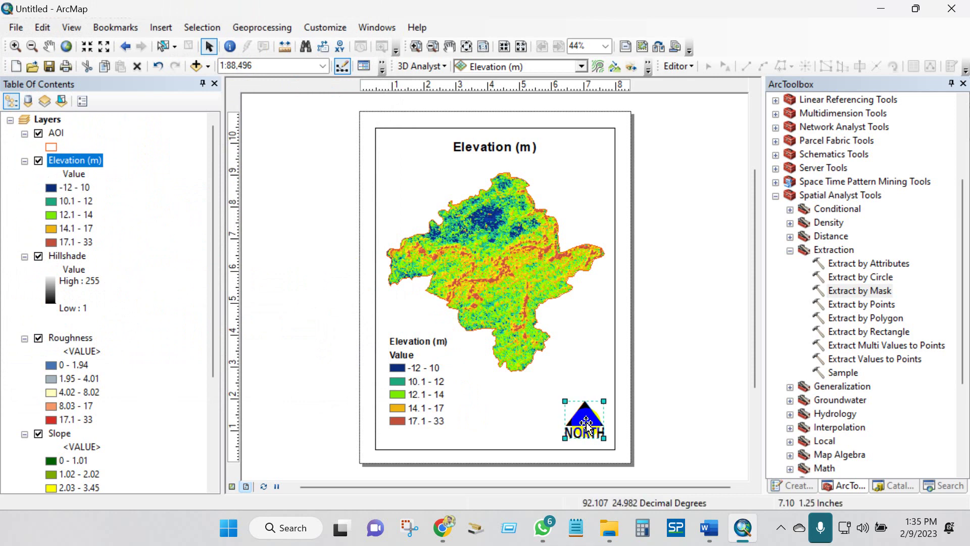
# - Insert a compass-rose north arrow and enlarge it
pyautogui.click(160, 27)
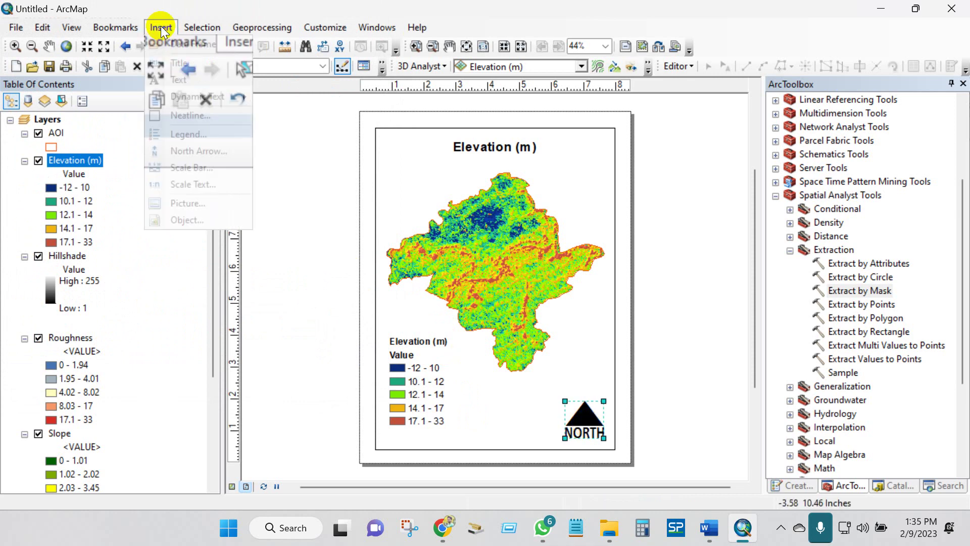
pyautogui.click(182, 152)
pyautogui.scroll(-2, 121, 152)
pyautogui.click(190, 101)
pyautogui.click(281, 341)
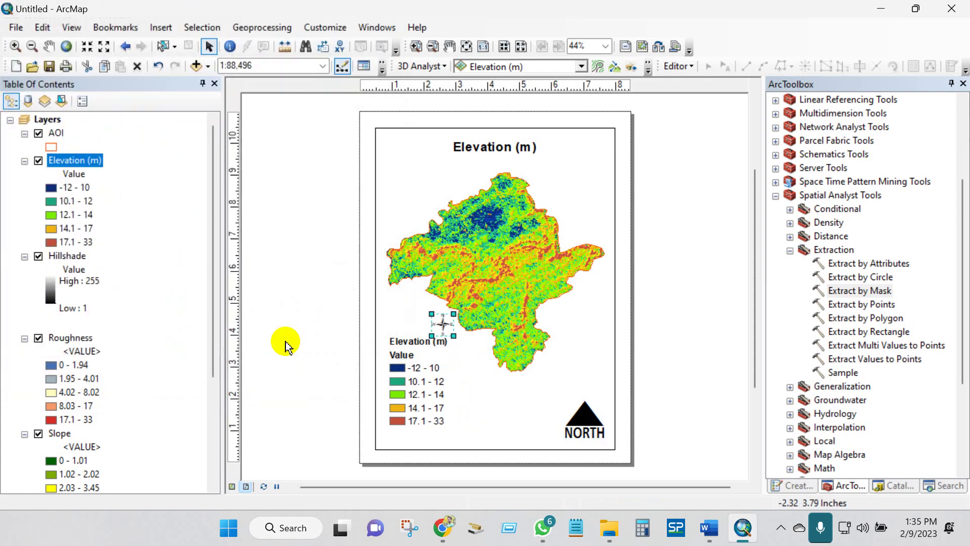
pyautogui.moveTo(453, 336); pyautogui.dragTo(511, 409)
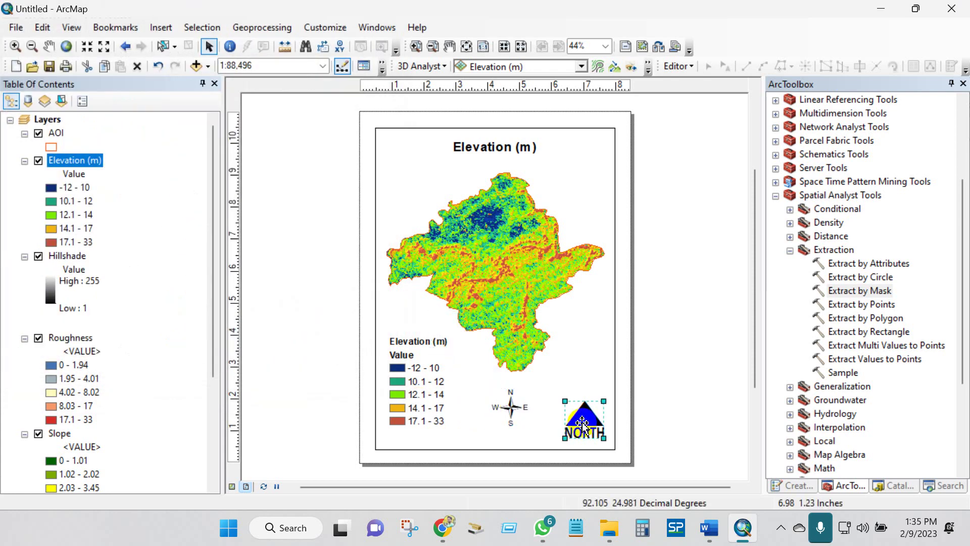
# - Delete the NORTH triangle arrow and move the compass rose to the lower right
pyautogui.press('Delete')
pyautogui.click(508, 406)
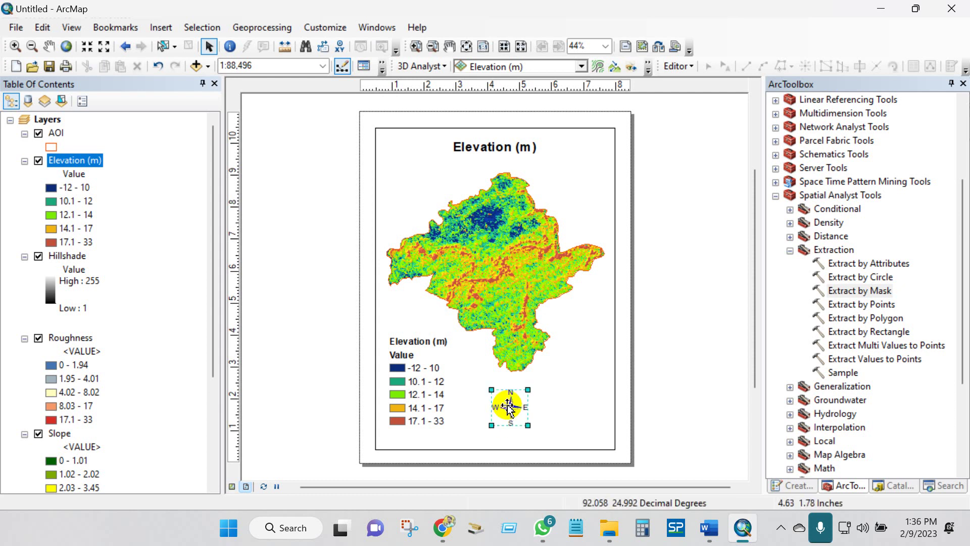
pyautogui.moveTo(507, 405); pyautogui.dragTo(581, 410)
pyautogui.click(315, 146)
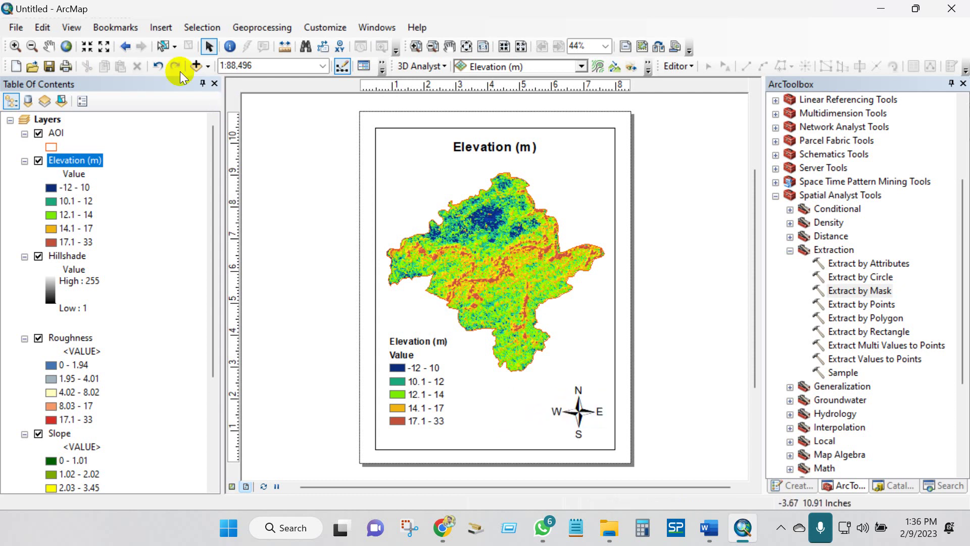
pyautogui.click(160, 28)
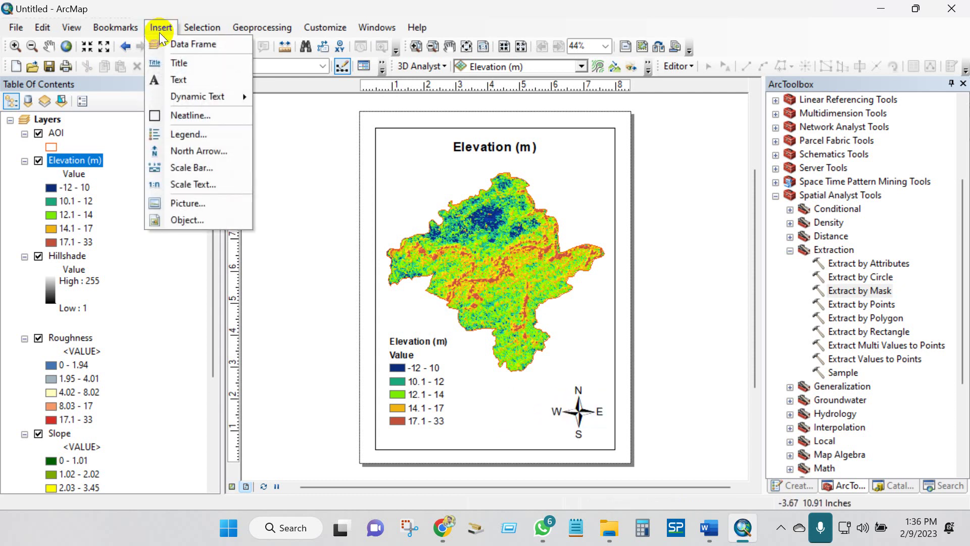
# - Insert an Alternating Scale Bar 1 with division units set to Kilometers
pyautogui.click(174, 167)
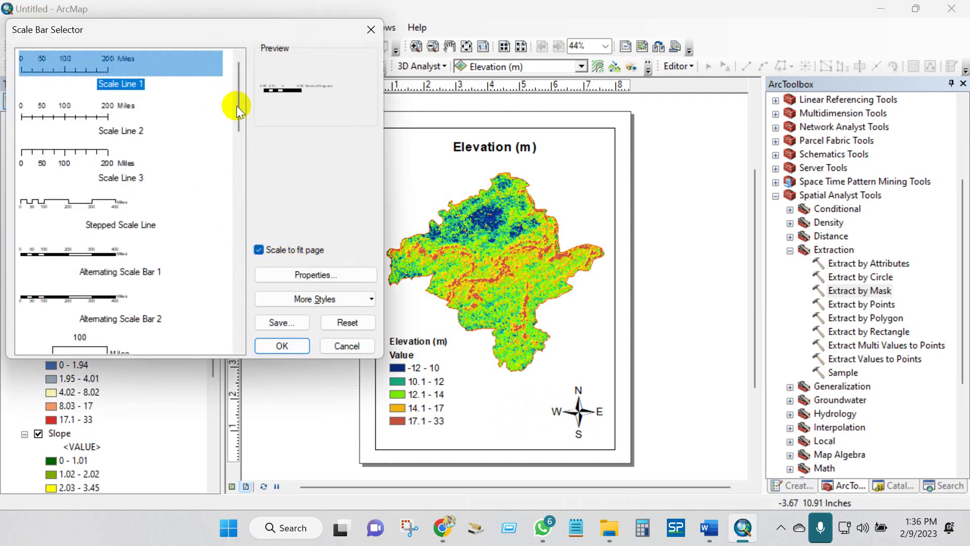
pyautogui.moveTo(236, 105); pyautogui.dragTo(232, 141)
pyautogui.scroll(-1, 231, 142)
pyautogui.click(77, 114)
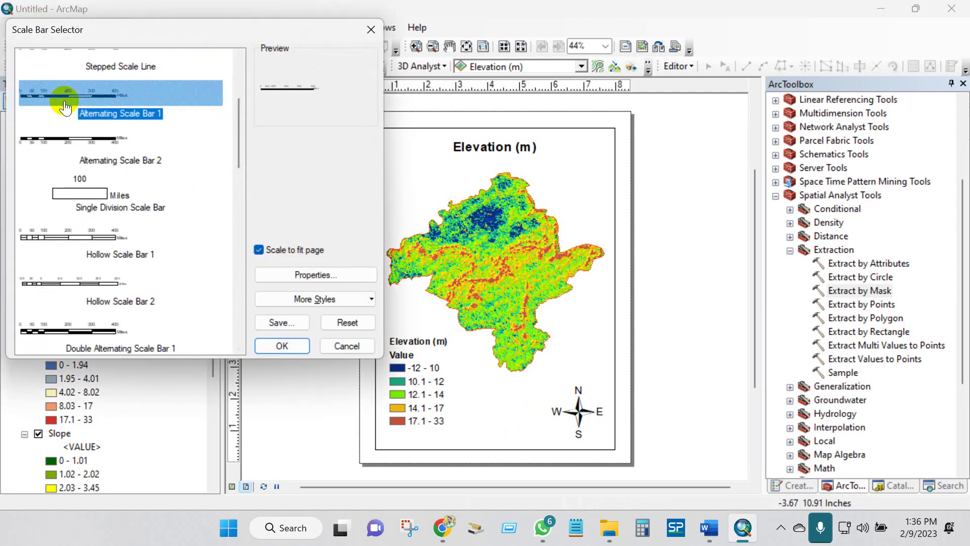
pyautogui.click(306, 277)
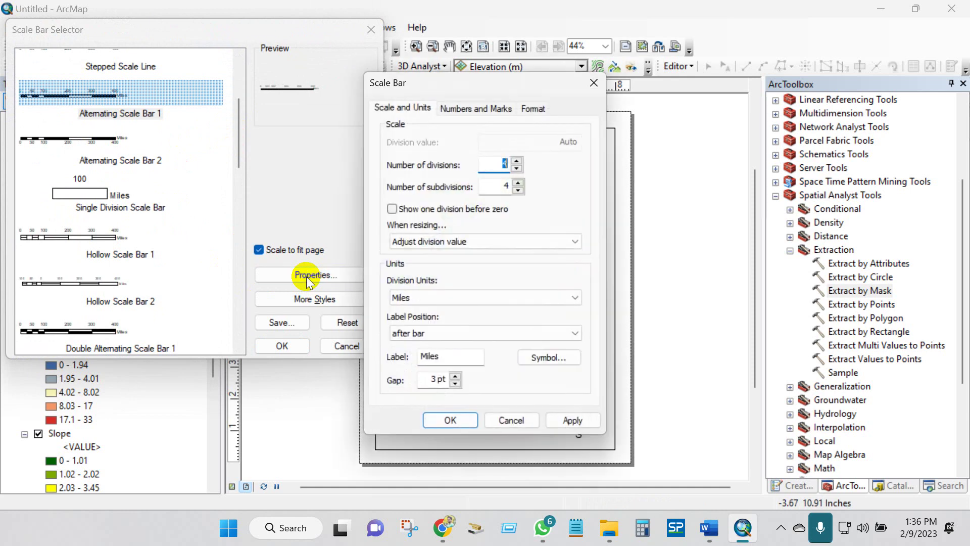
pyautogui.click(420, 298)
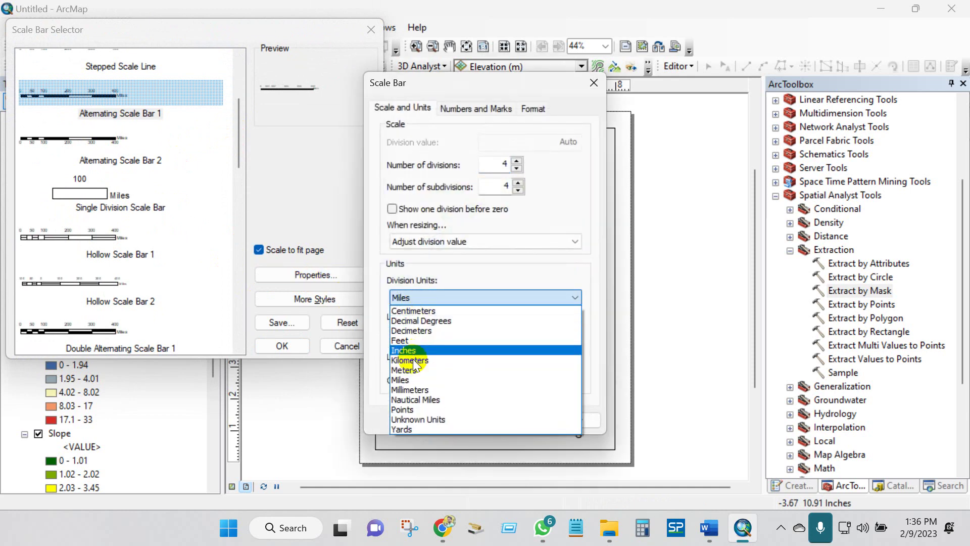
pyautogui.click(413, 359)
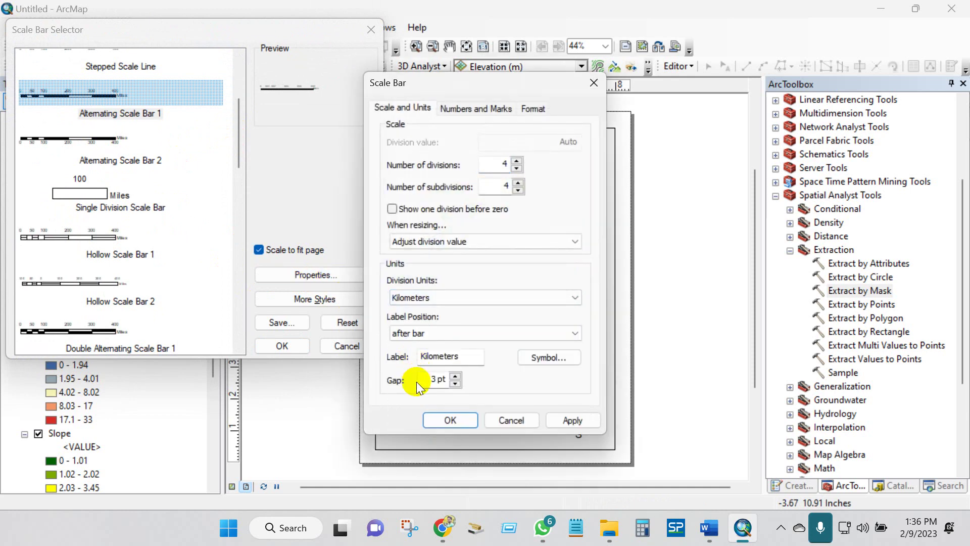
pyautogui.click(428, 420)
pyautogui.click(282, 345)
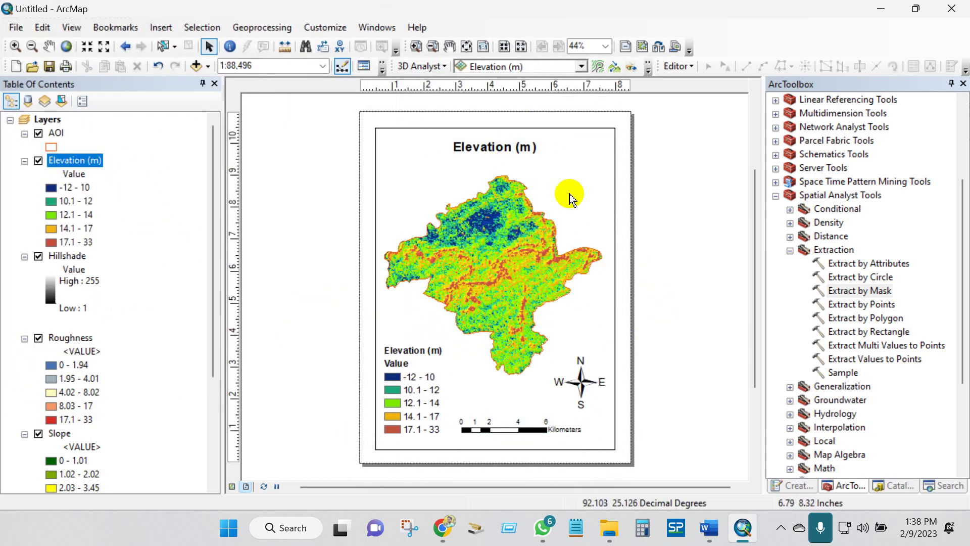
pyautogui.click(569, 195)
# - Create a labels-only Graticule in the data frame's Grids properties, keeping default intervals and axes
pyautogui.rightClick(569, 195)
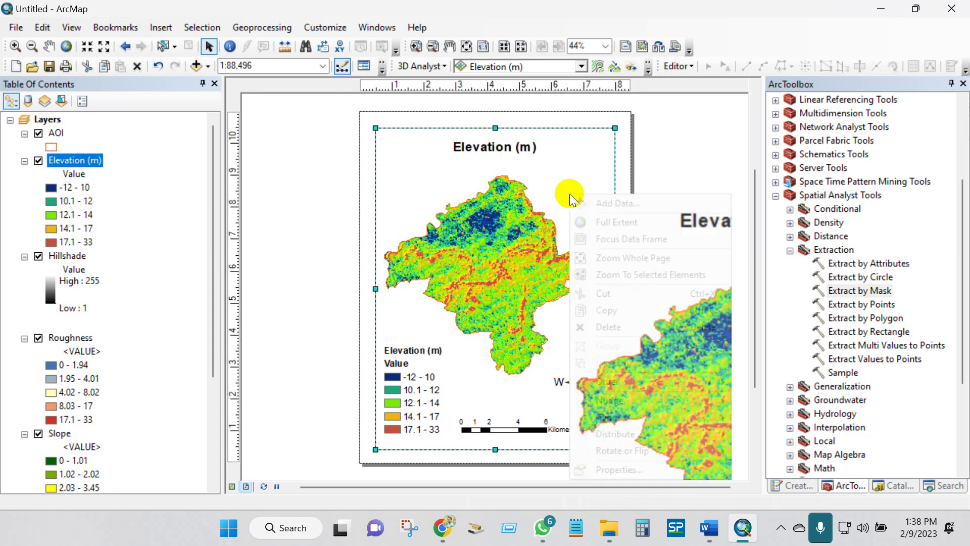
pyautogui.click(611, 471)
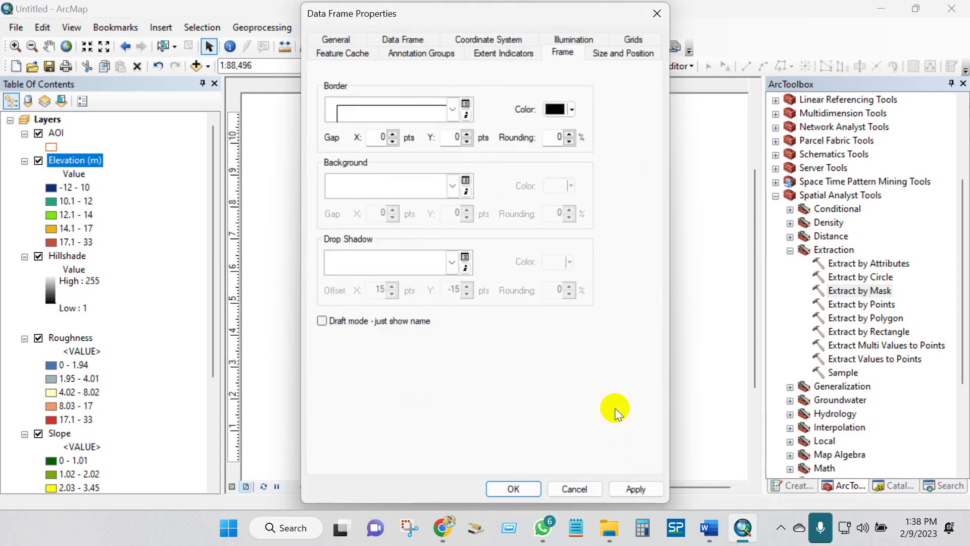
pyautogui.click(631, 40)
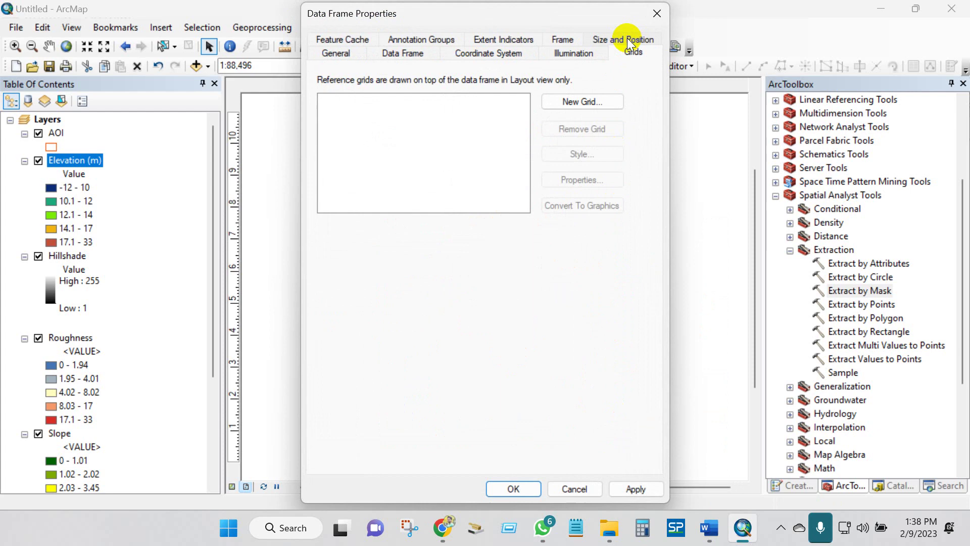
pyautogui.click(569, 105)
pyautogui.click(579, 388)
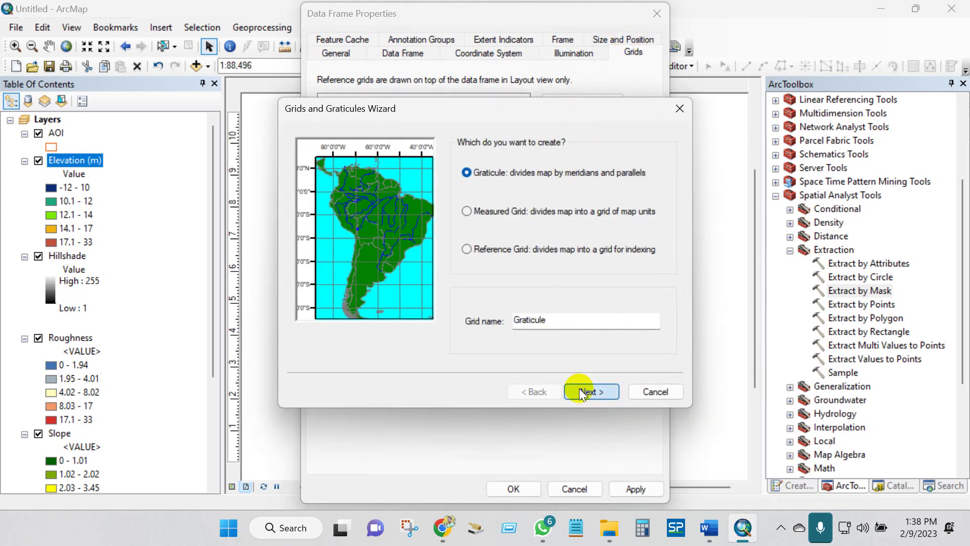
pyautogui.click(471, 161)
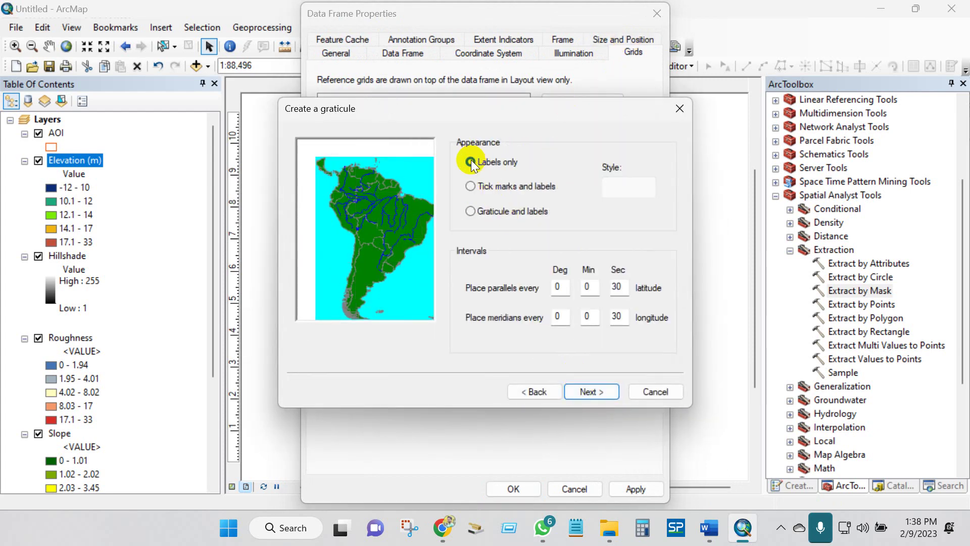
pyautogui.click(592, 389)
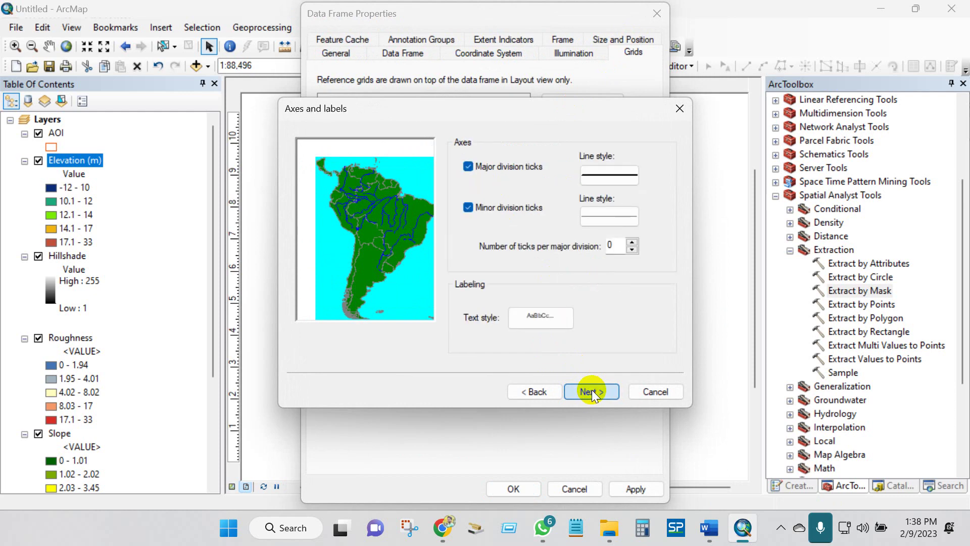
pyautogui.click(592, 389)
pyautogui.click(592, 390)
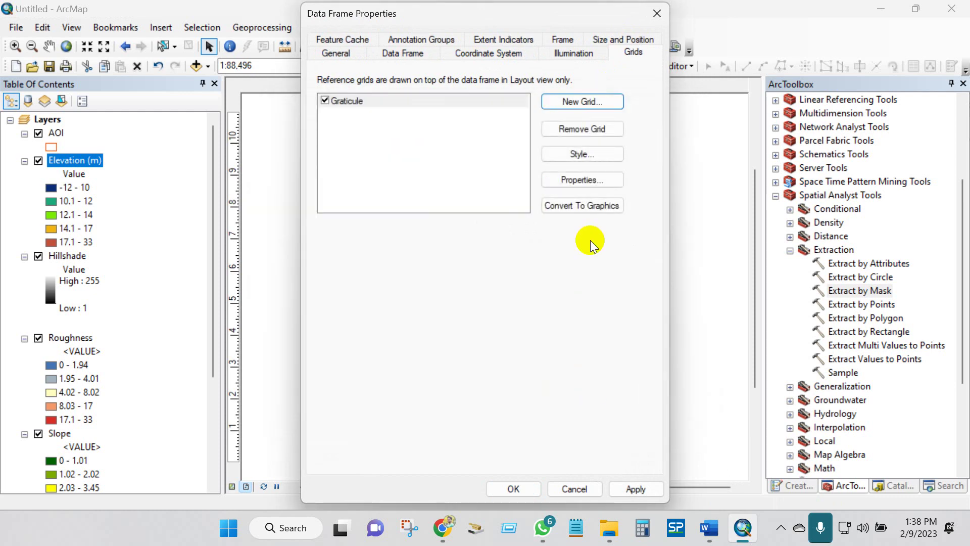
# - Set the graticule's X and Y intervals to 70 seconds and apply it to the data frame
pyautogui.click(575, 190)
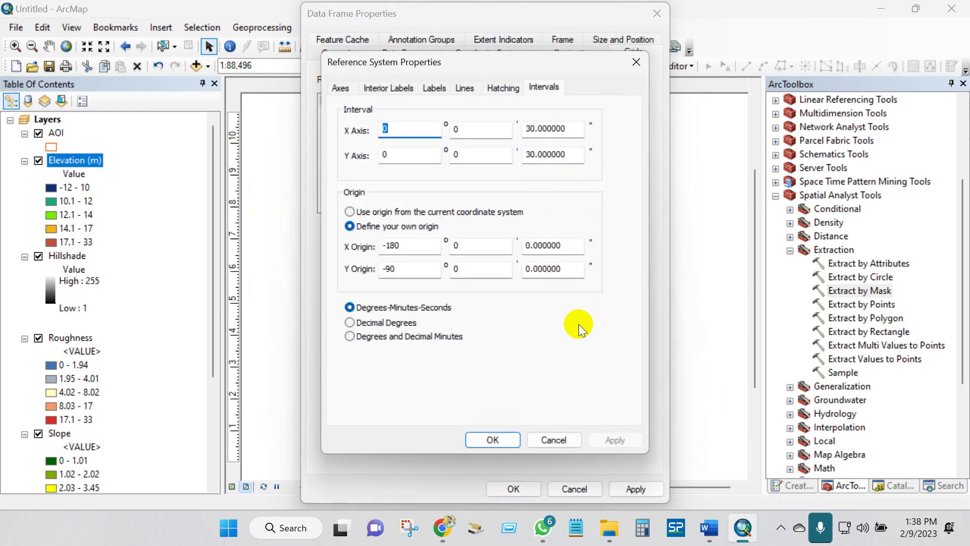
pyautogui.click(527, 129)
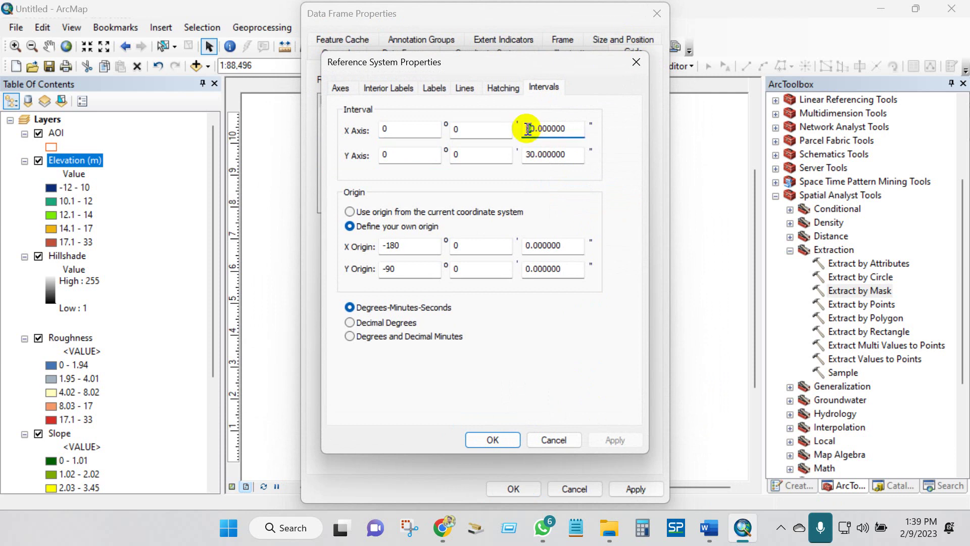
pyautogui.click(527, 154)
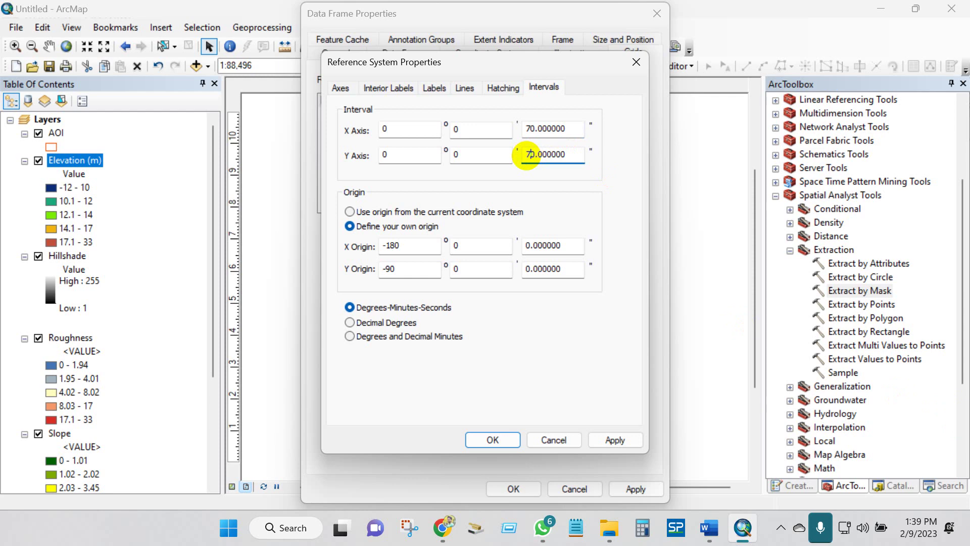
pyautogui.click(492, 439)
pyautogui.click(615, 488)
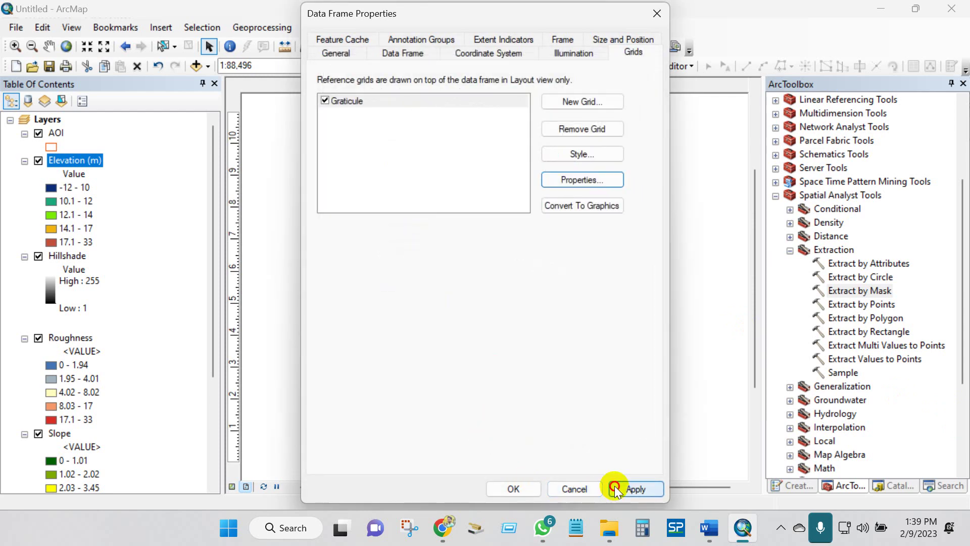
pyautogui.click(513, 488)
# - Make the graticule's left and right labels vertical at size 9
pyautogui.rightClick(534, 434)
pyautogui.click(559, 389)
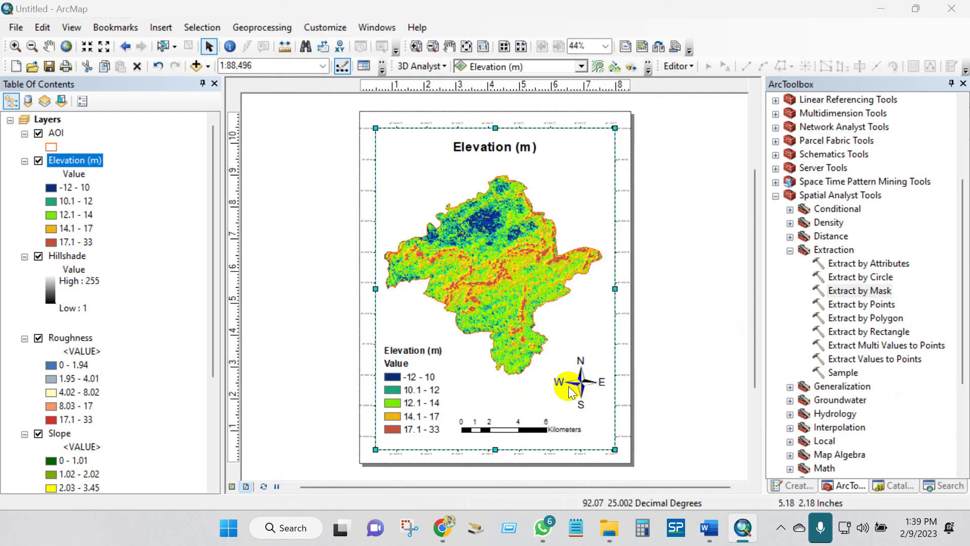
pyautogui.click(567, 194)
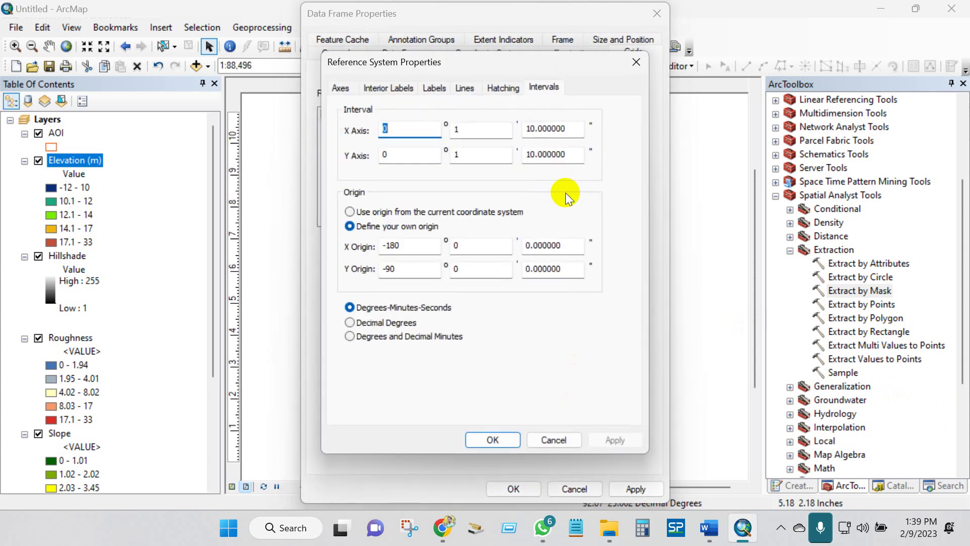
pyautogui.click(394, 93)
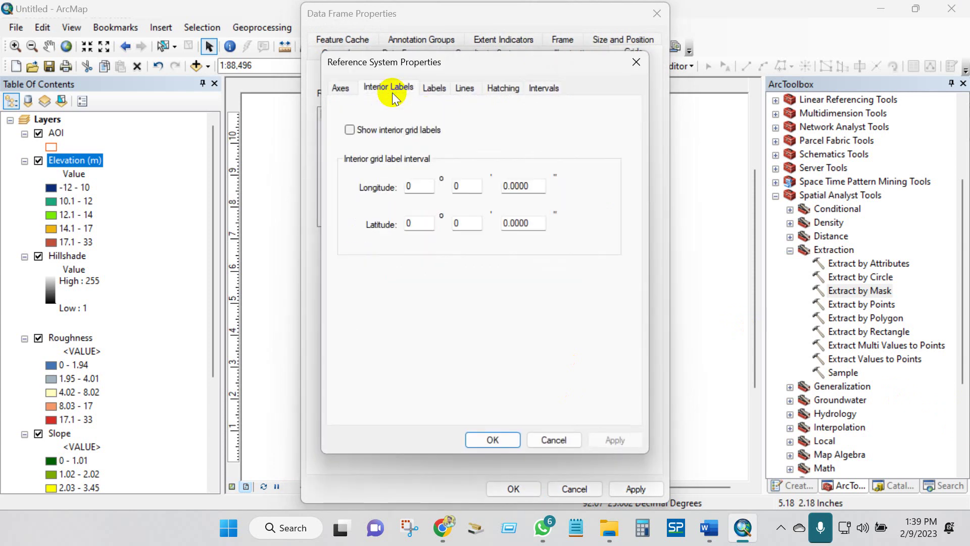
pyautogui.click(435, 89)
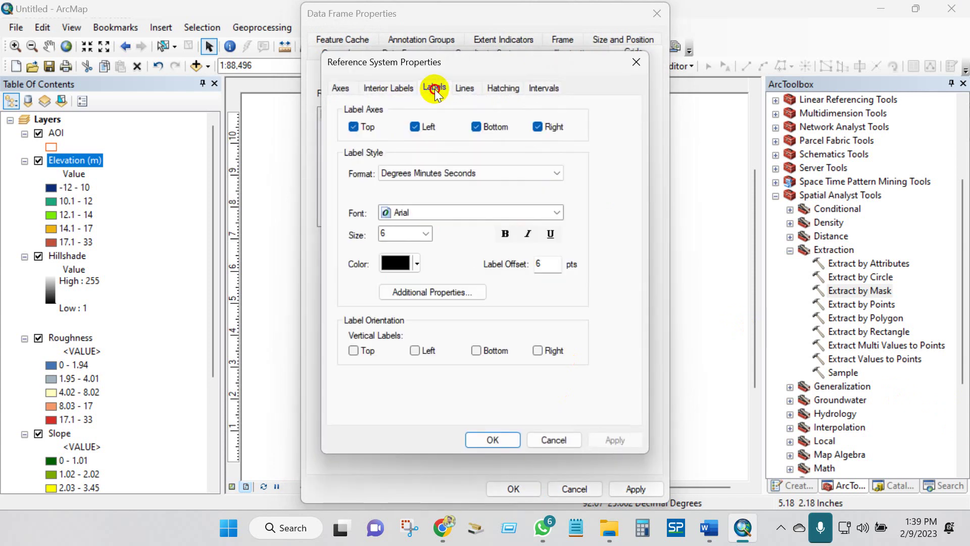
pyautogui.click(416, 351)
pyautogui.click(425, 233)
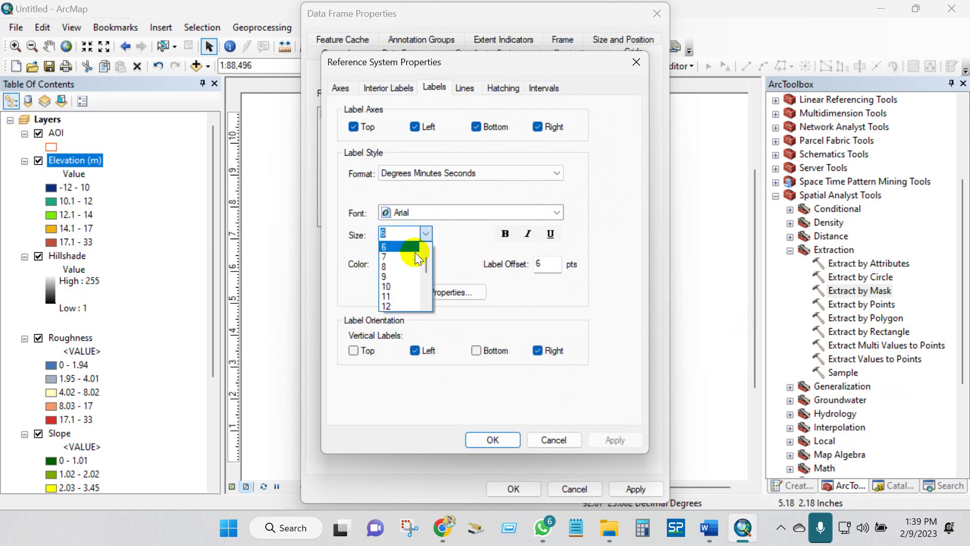
pyautogui.click(392, 275)
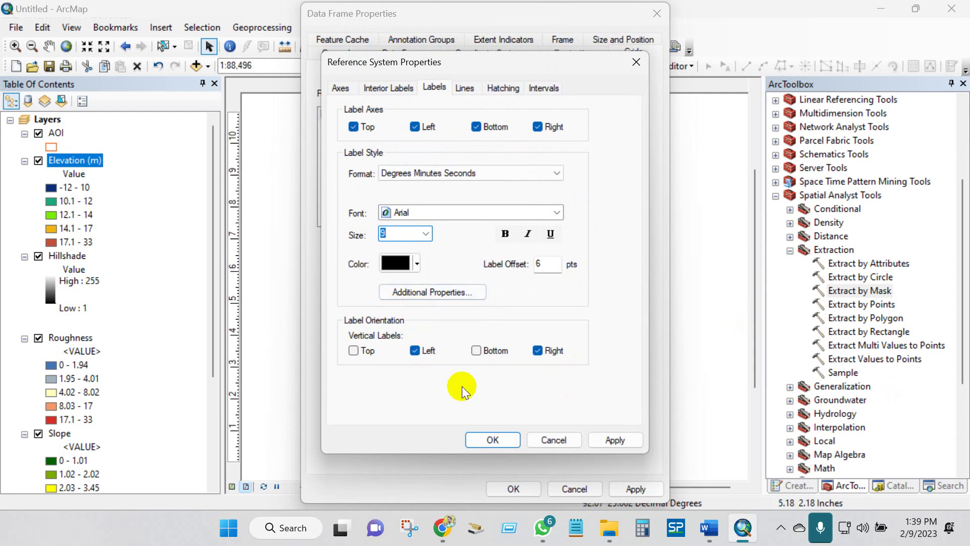
pyautogui.click(493, 436)
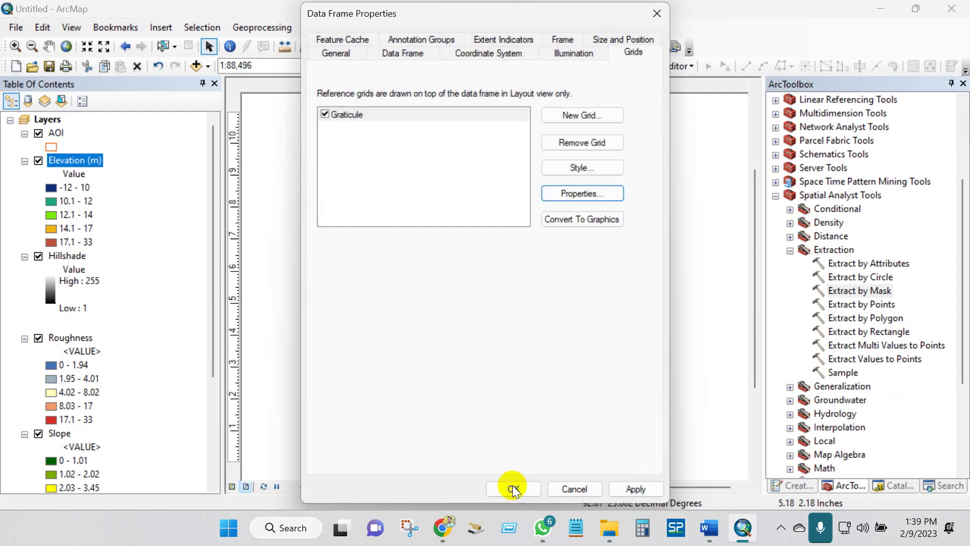
pyautogui.click(512, 487)
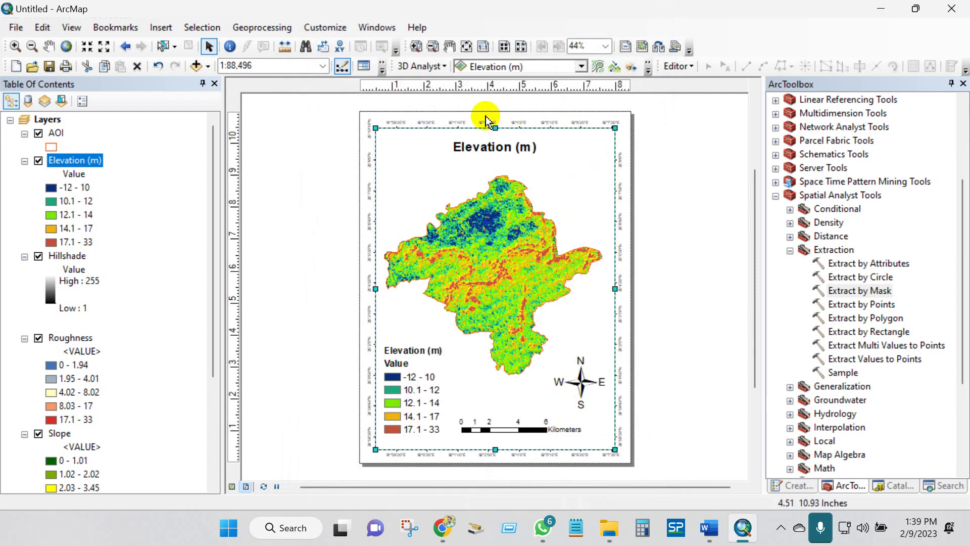
# - Export the layout to the Desktop as Elevation, a 600 dpi JPEG
pyautogui.click(687, 255)
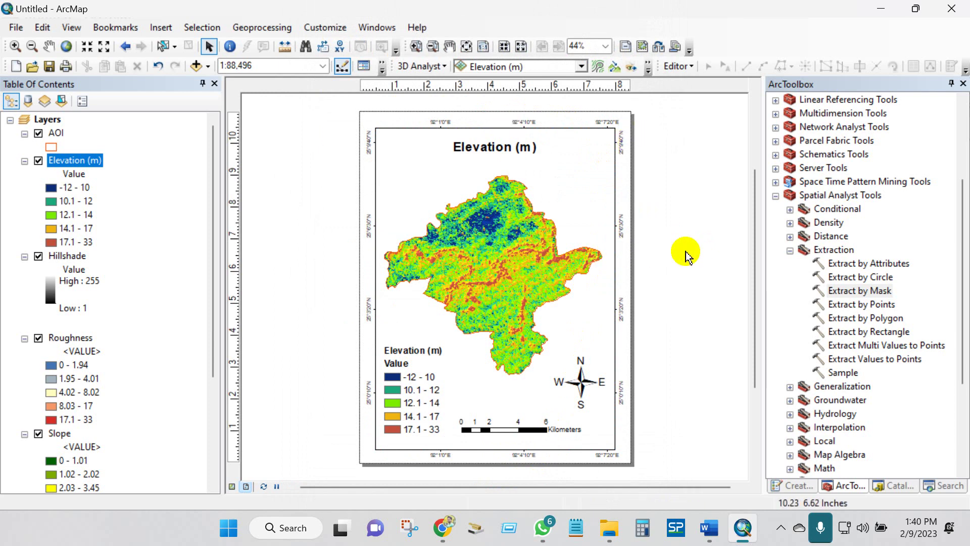
pyautogui.click(16, 27)
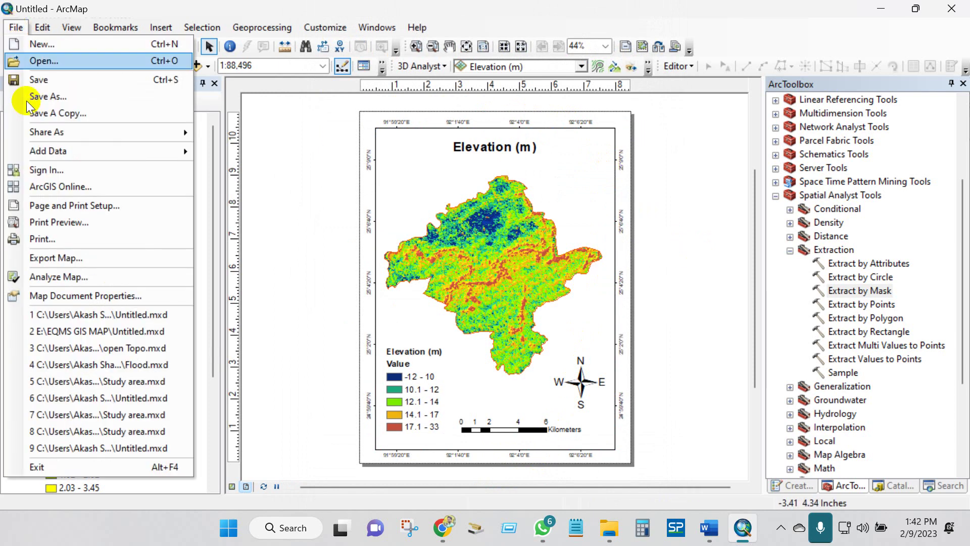
pyautogui.click(43, 258)
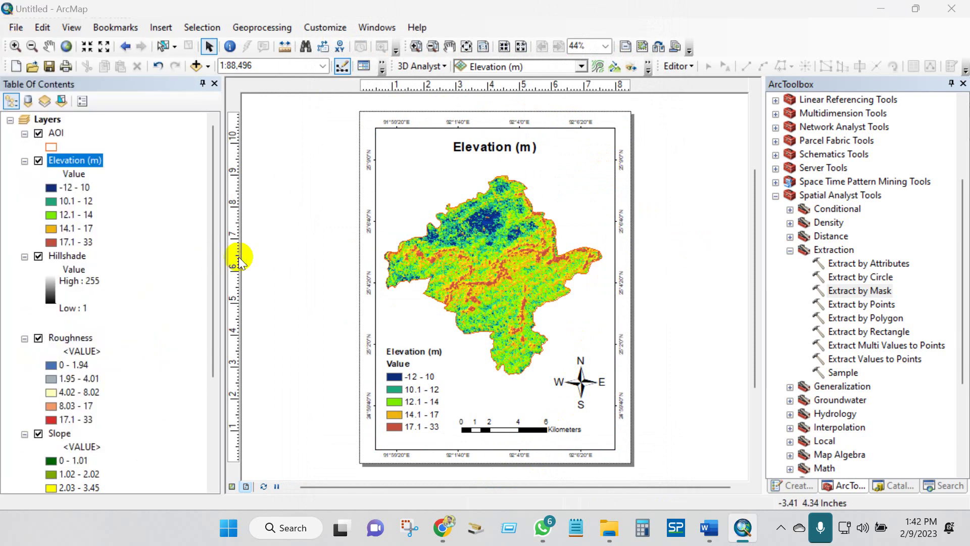
pyautogui.click(312, 118)
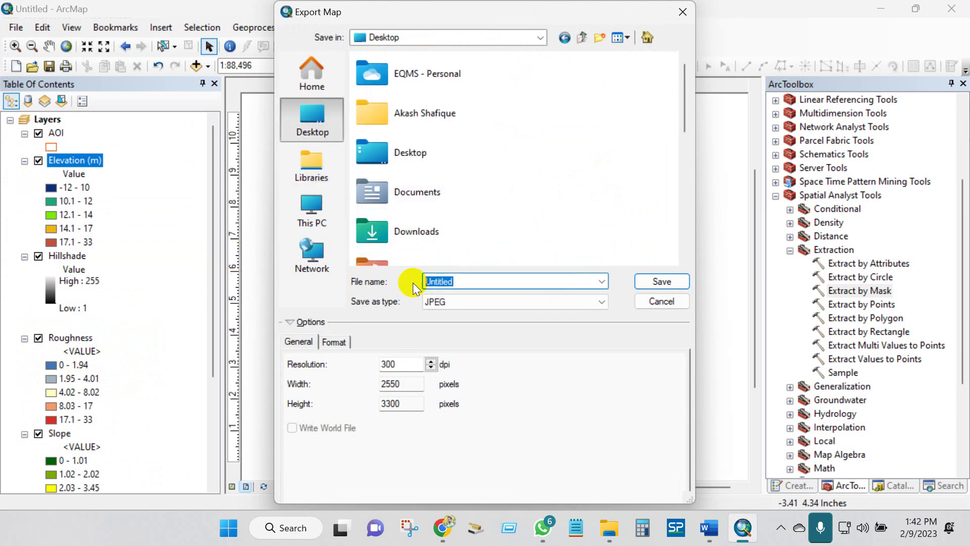
pyautogui.write('Elevation')
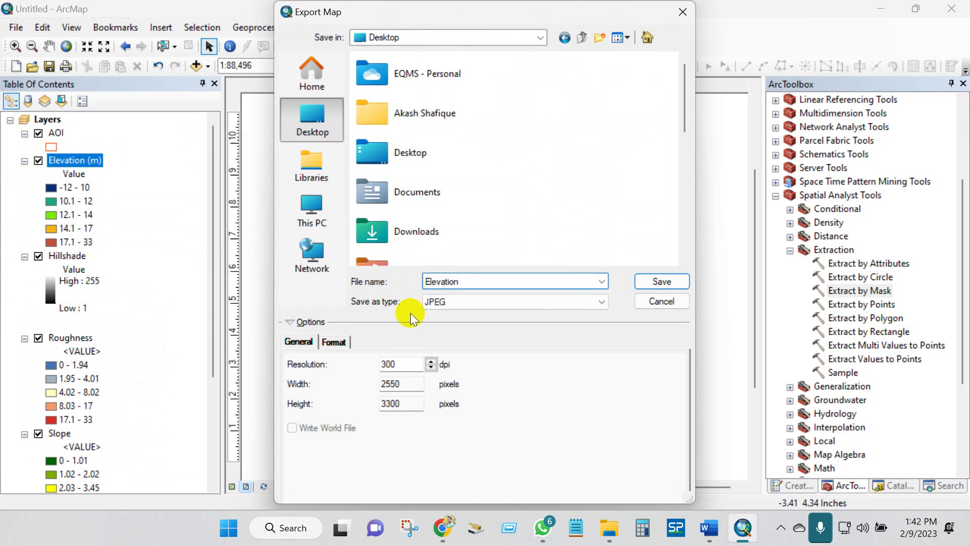
pyautogui.doubleClick(387, 364)
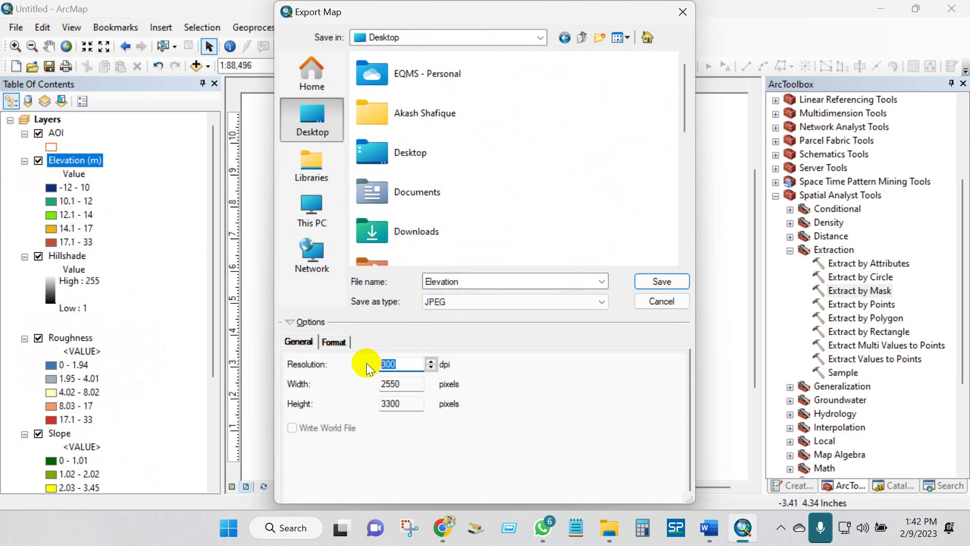
pyautogui.write('600')
pyautogui.click(457, 302)
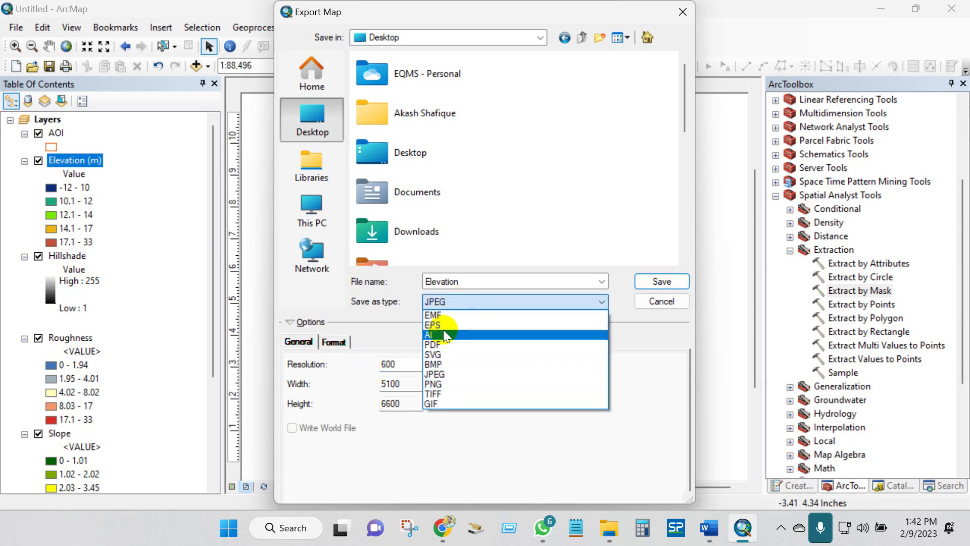
pyautogui.click(446, 374)
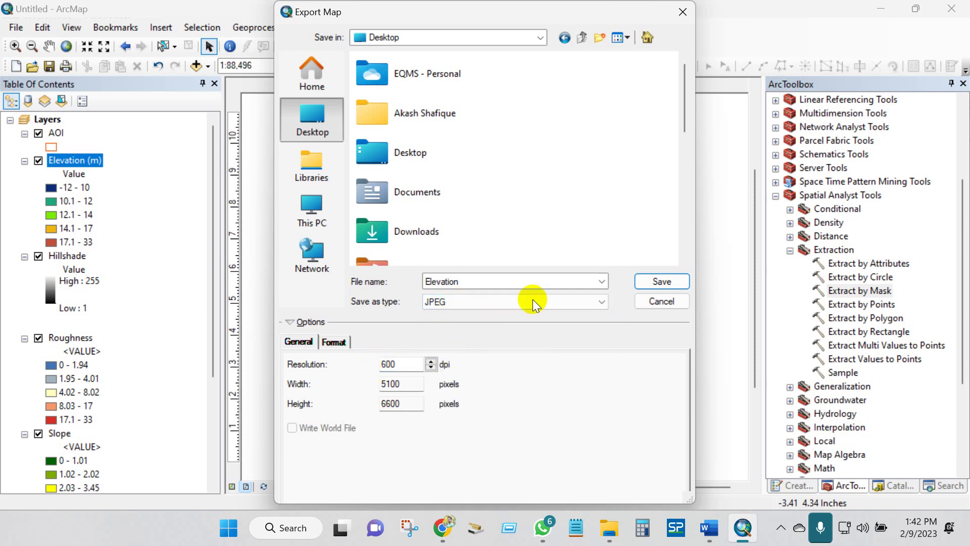
pyautogui.click(642, 282)
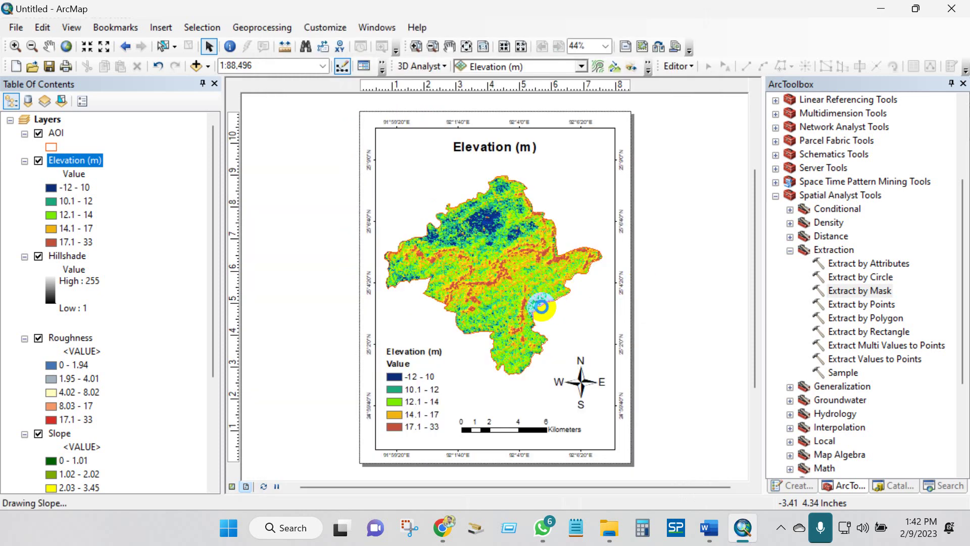
# - Open Elevation.jpg from the Desktop in Photos
pyautogui.click(609, 527)
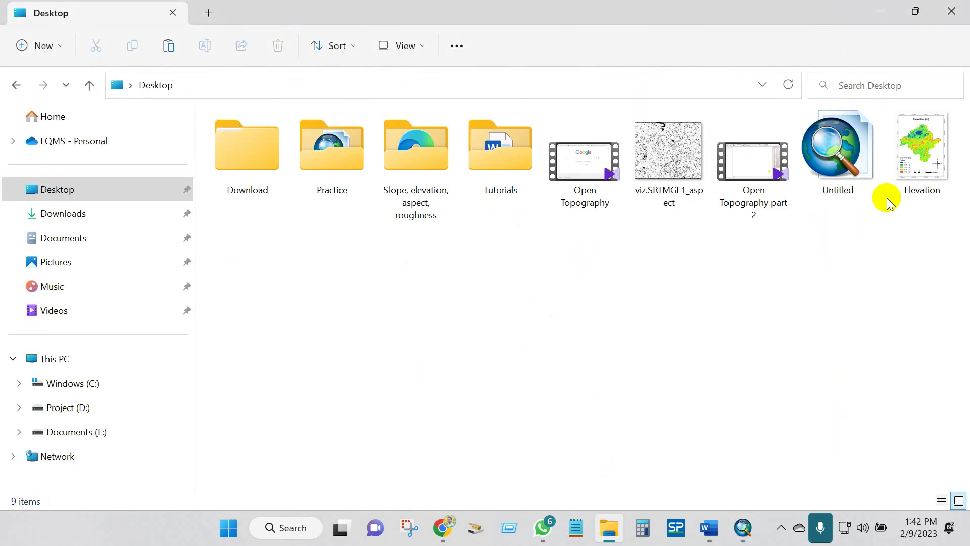
pyautogui.click(919, 163)
pyautogui.doubleClick(919, 163)
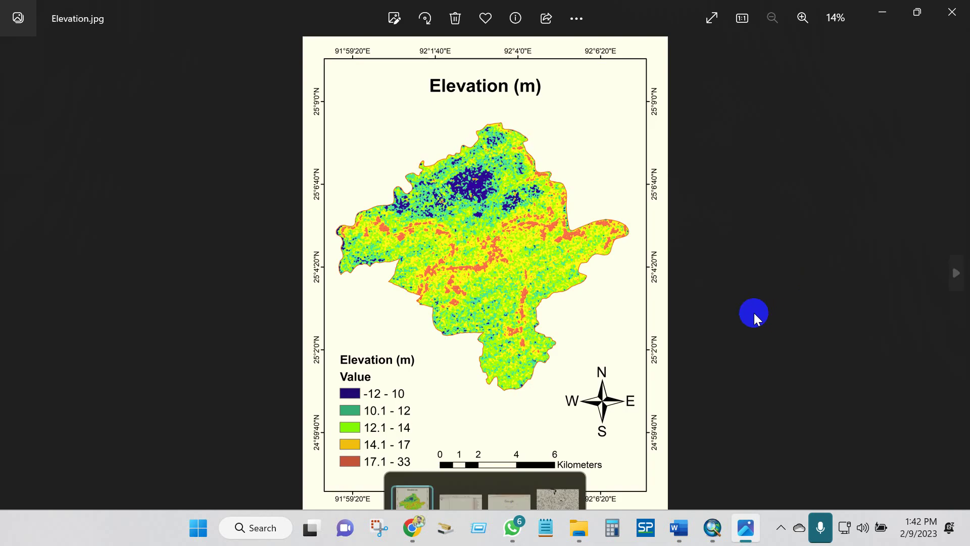